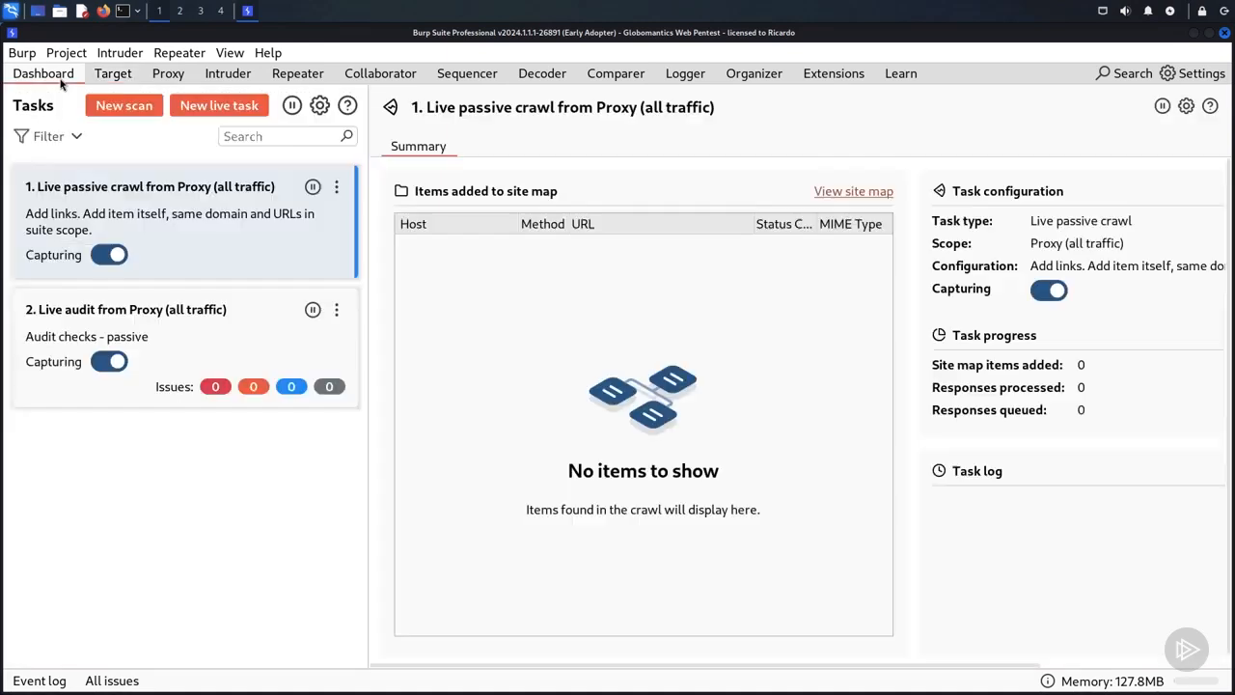
left_click(123, 112)
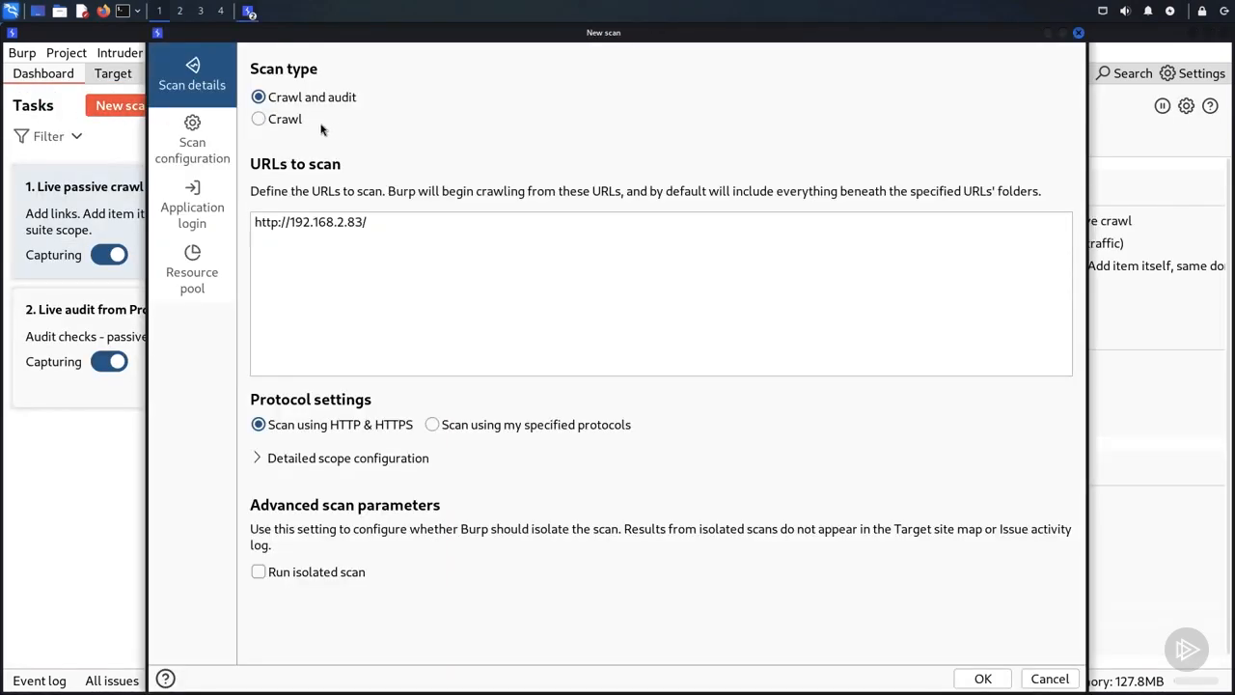
left_click(262, 120)
type("app1")
key("BackSpace")
key("BackSpace")
key("BackSpace")
key("BackSpace")
left_click(433, 425)
left_click_drag(279, 223, 255, 223)
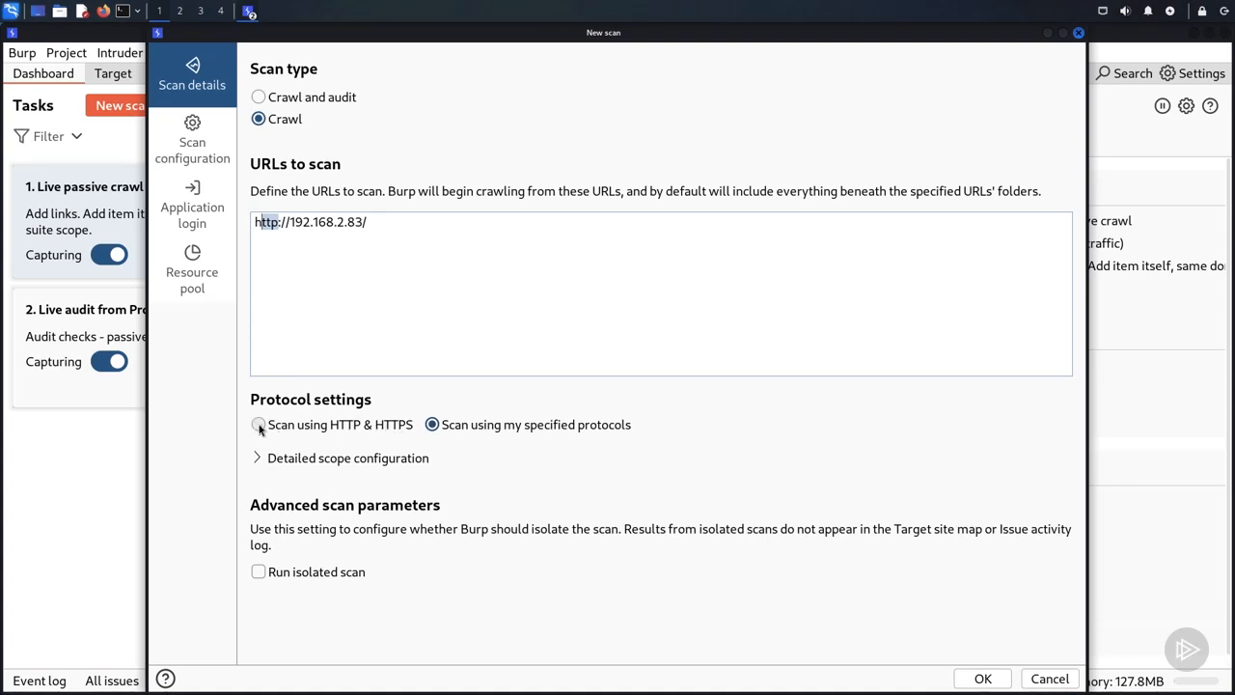
Step: Examine the built-in scan configurations offered in the configuration library
left_click(215, 152)
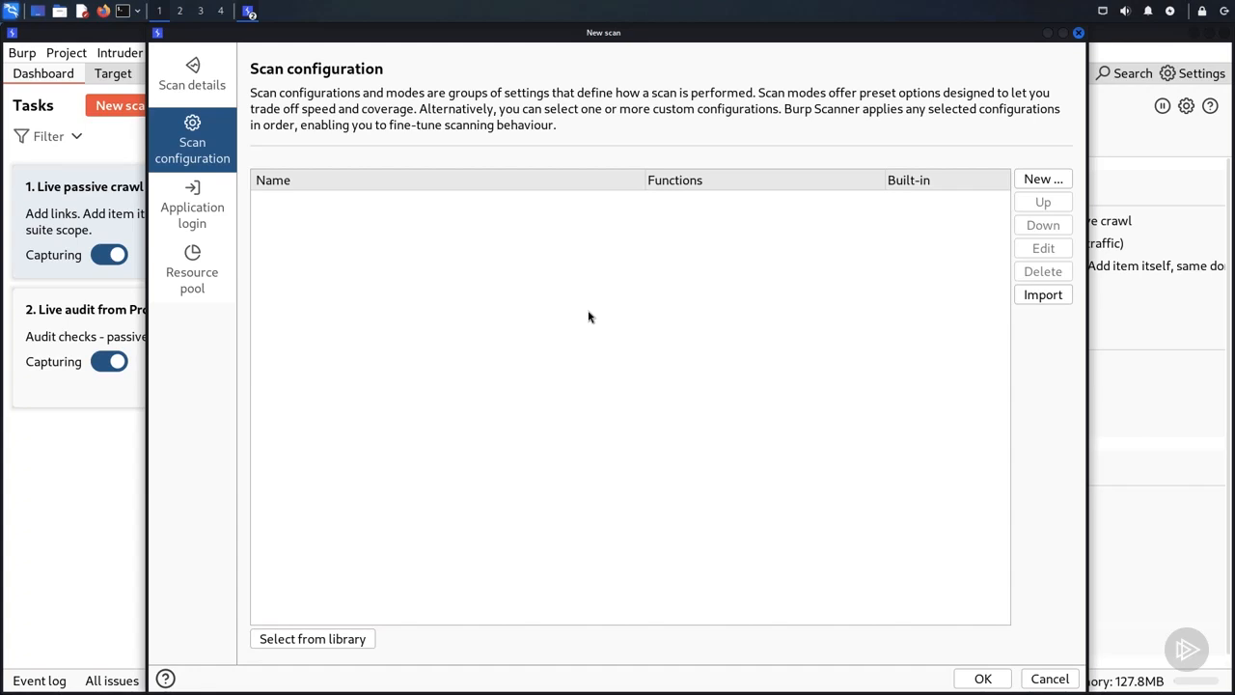
left_click(302, 641)
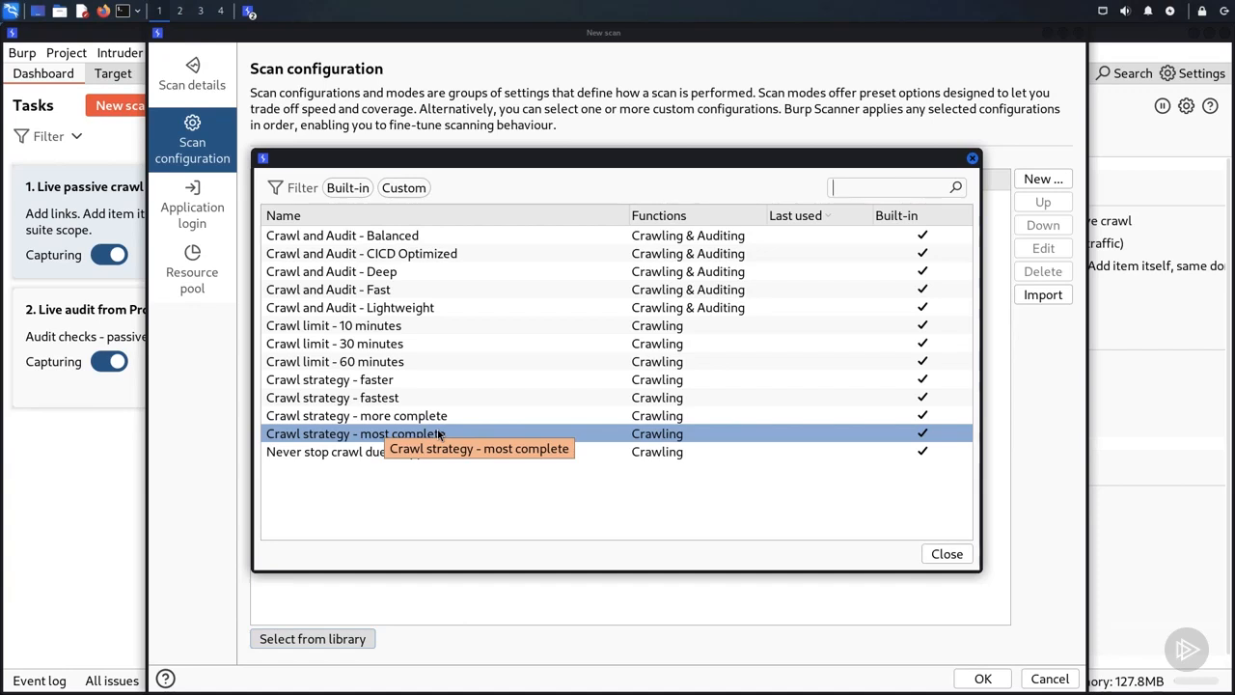
left_click(958, 559)
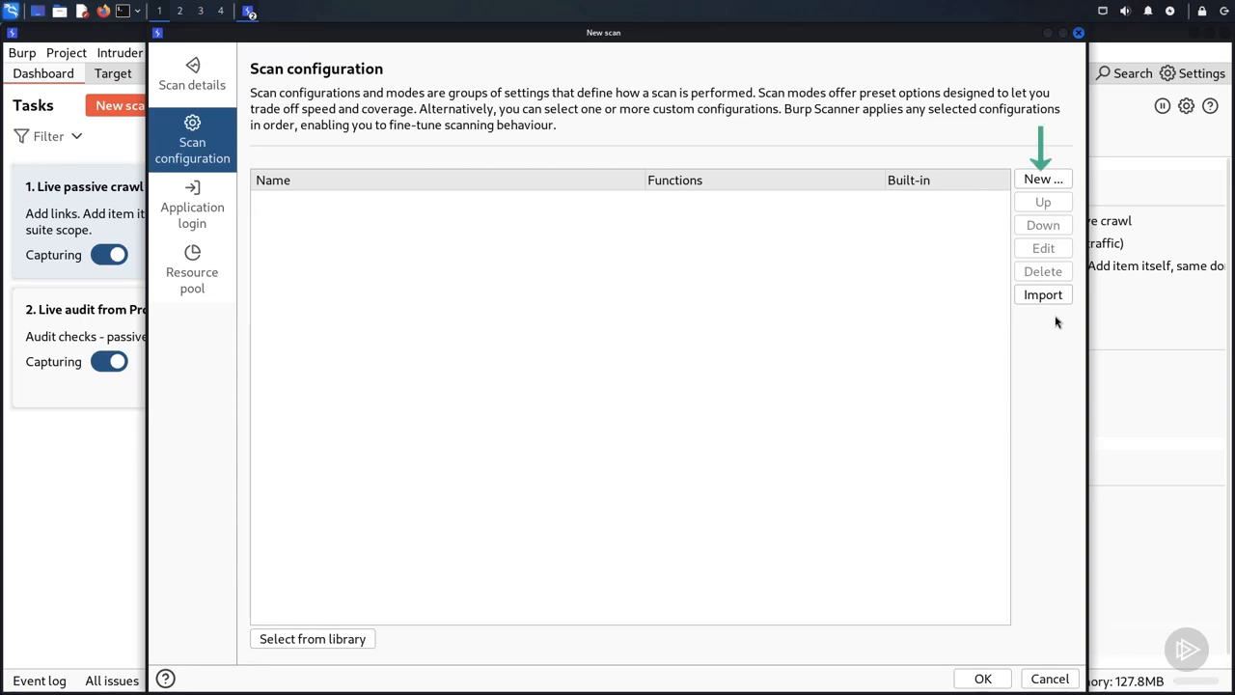
Step: Create a new scan configuration named "Basic Crawling"
left_click(1042, 179)
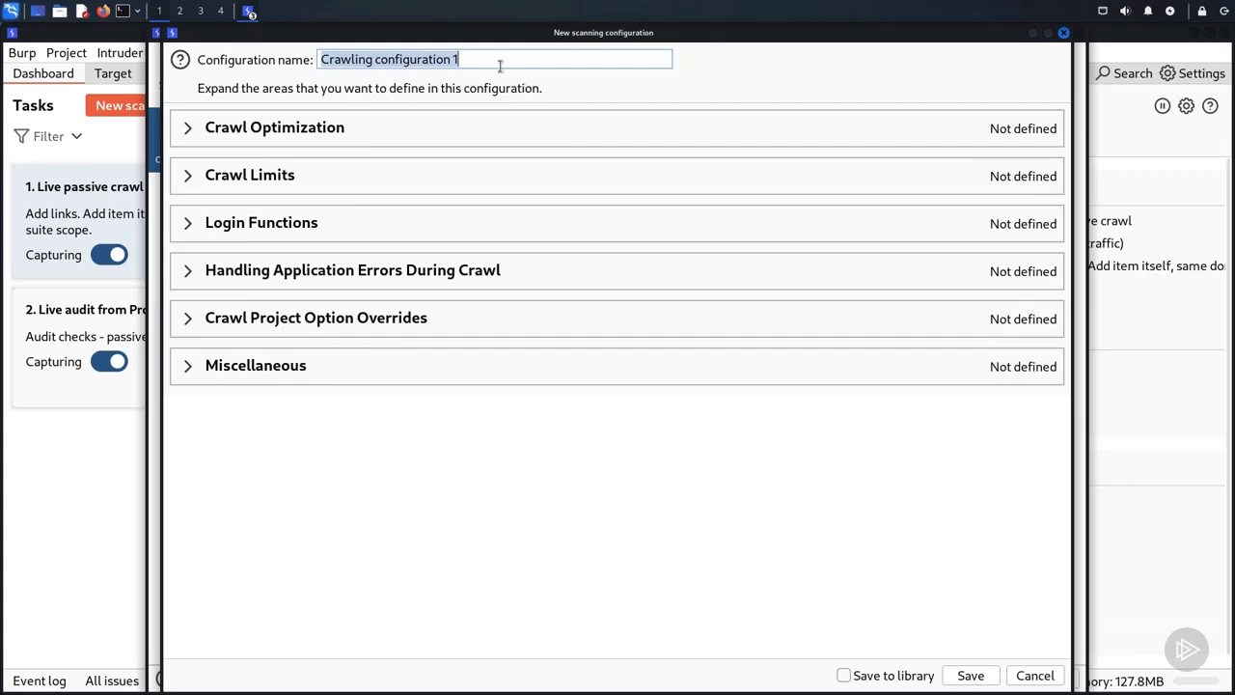
key("BackSpace")
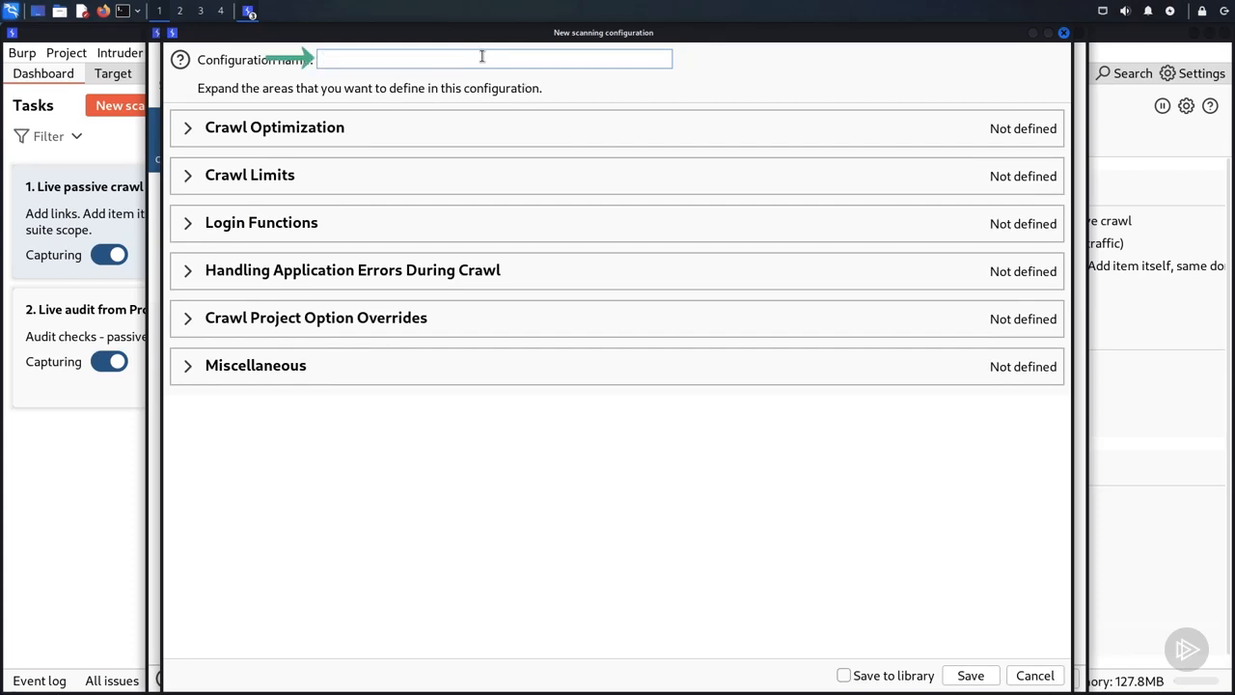
type("Basic Crawling")
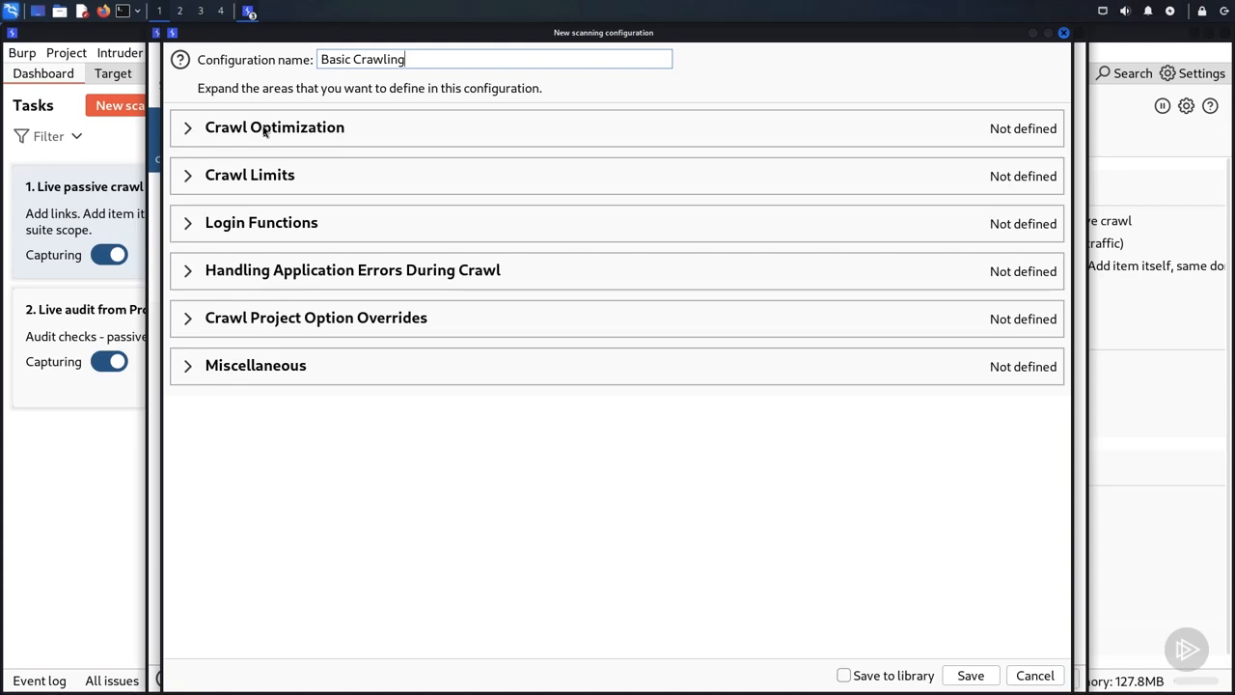
Step: Define the Crawl Optimization settings with a maximum link depth of 4 and the Normal crawl strategy
left_click(189, 132)
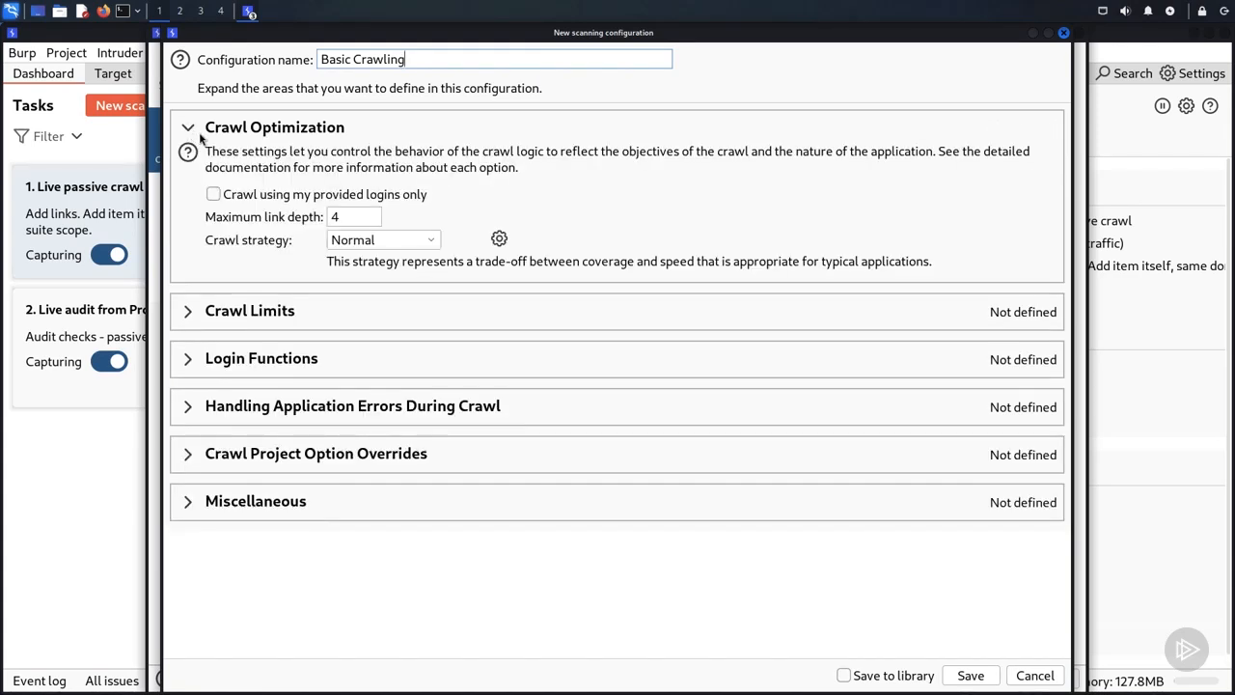
double_click(330, 216)
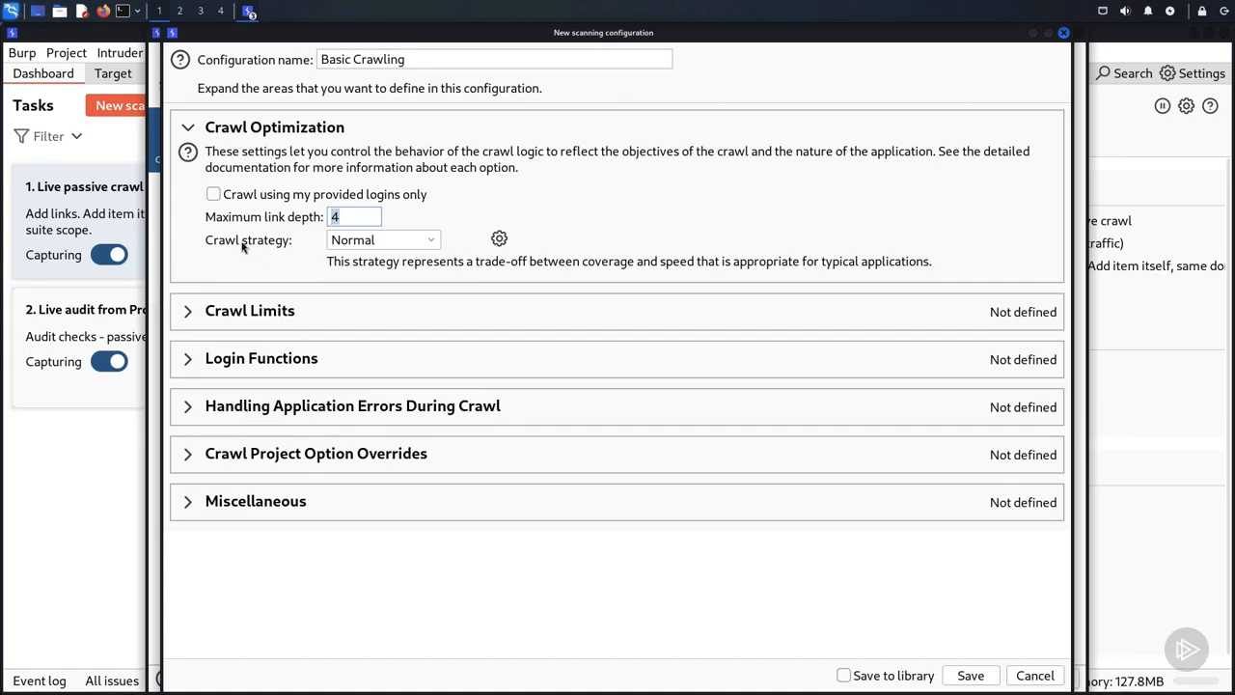
left_click(374, 242)
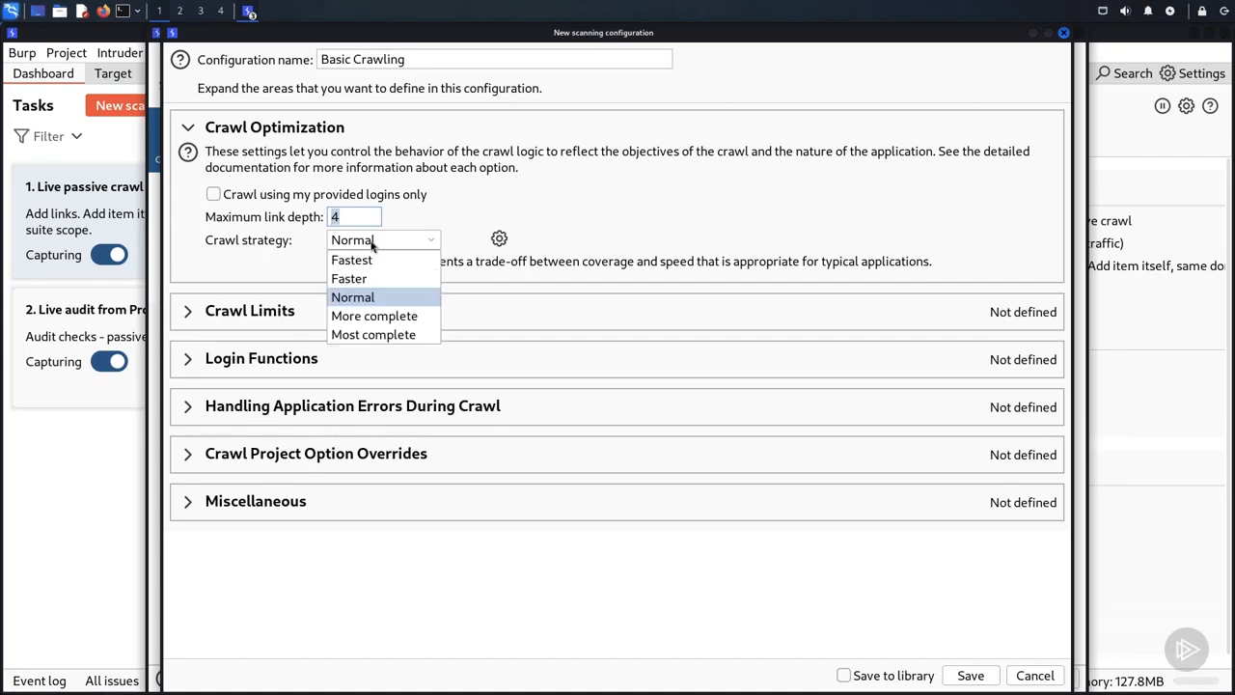
left_click(378, 302)
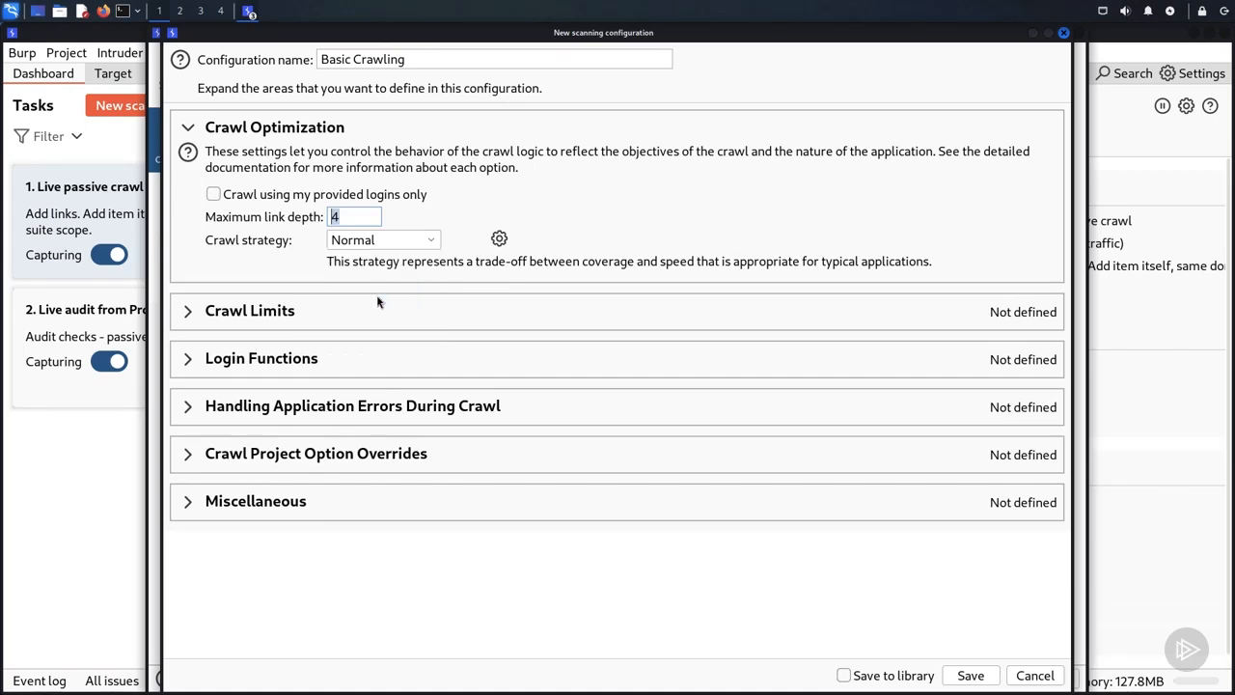
Step: Include the Crawl Limits, Login Functions and Handling Application Errors During Crawl sections in the configuration with their default values
left_click(189, 312)
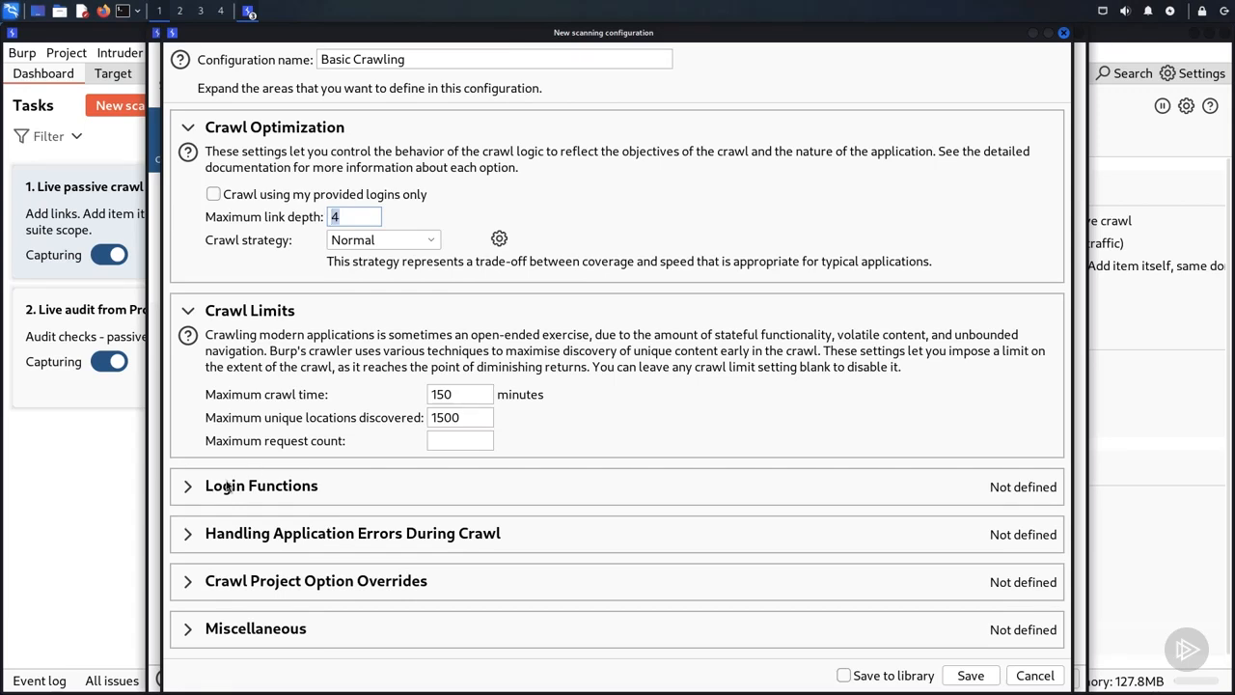
left_click(188, 487)
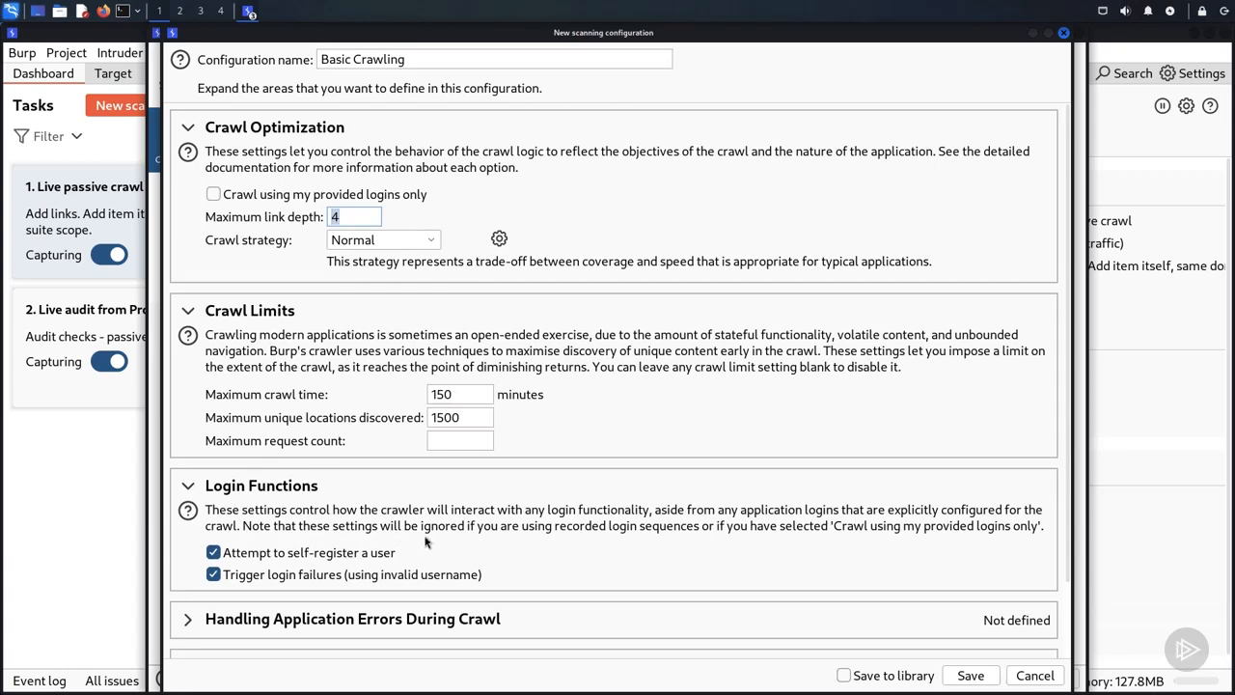
scroll(431, 540, "down", 3)
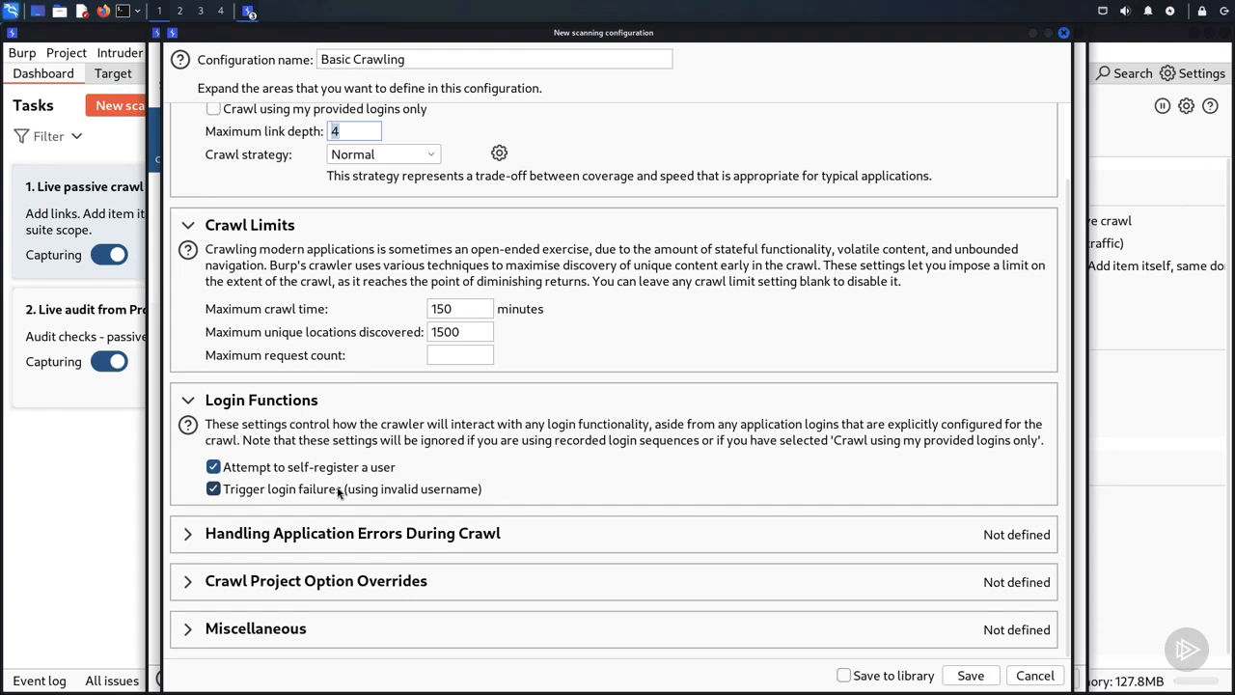
left_click(186, 533)
scroll(405, 579, "down", 3)
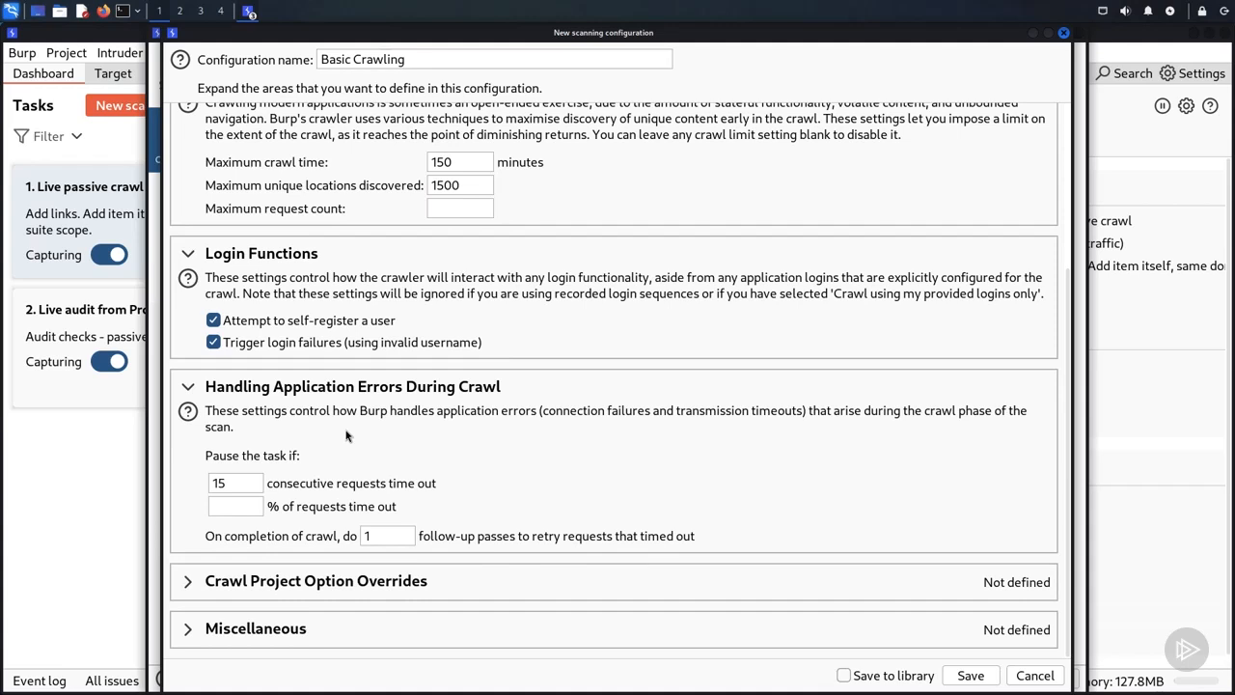
Step: Include the Crawl Project Option Overrides section, leaving the Connect and Normal timeouts blank
left_click(187, 581)
scroll(415, 588, "down", 3)
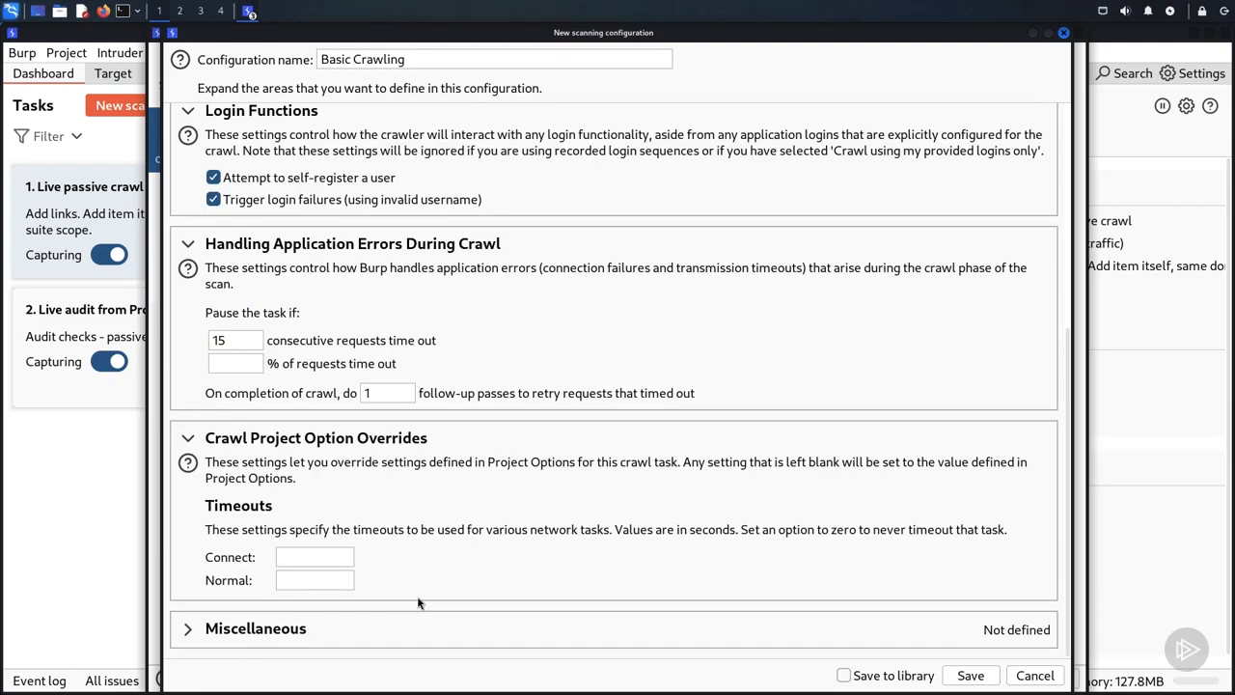
left_click(304, 555)
left_click(300, 577)
Step: Include the Miscellaneous section without a custom User-Agent, save the configuration and select Basic Crawling in the scan's configuration list
left_click(186, 630)
scroll(501, 627, "down", 5)
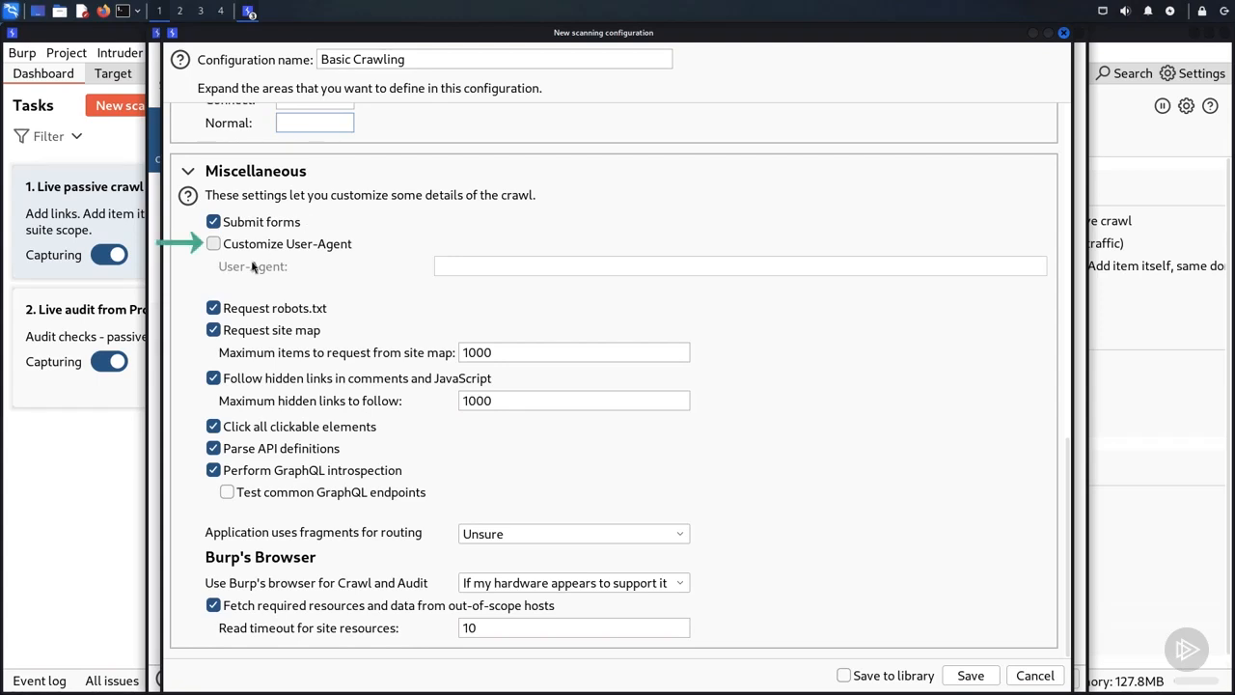
left_click(214, 245)
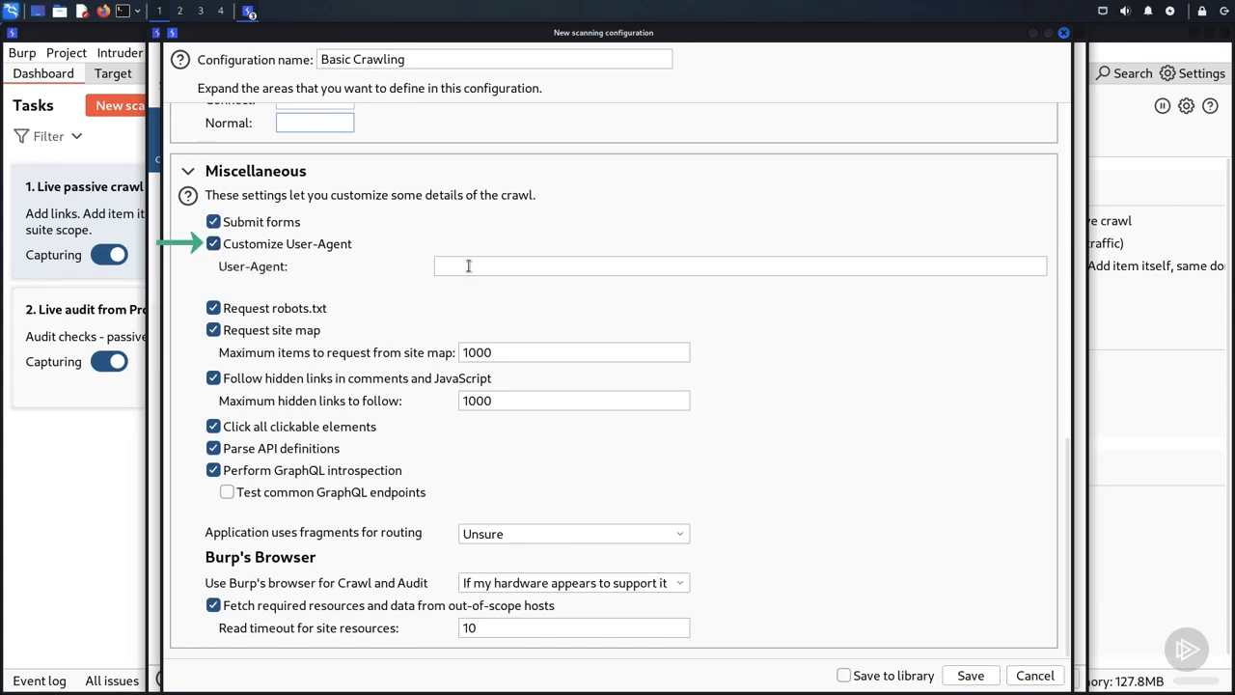
left_click(214, 245)
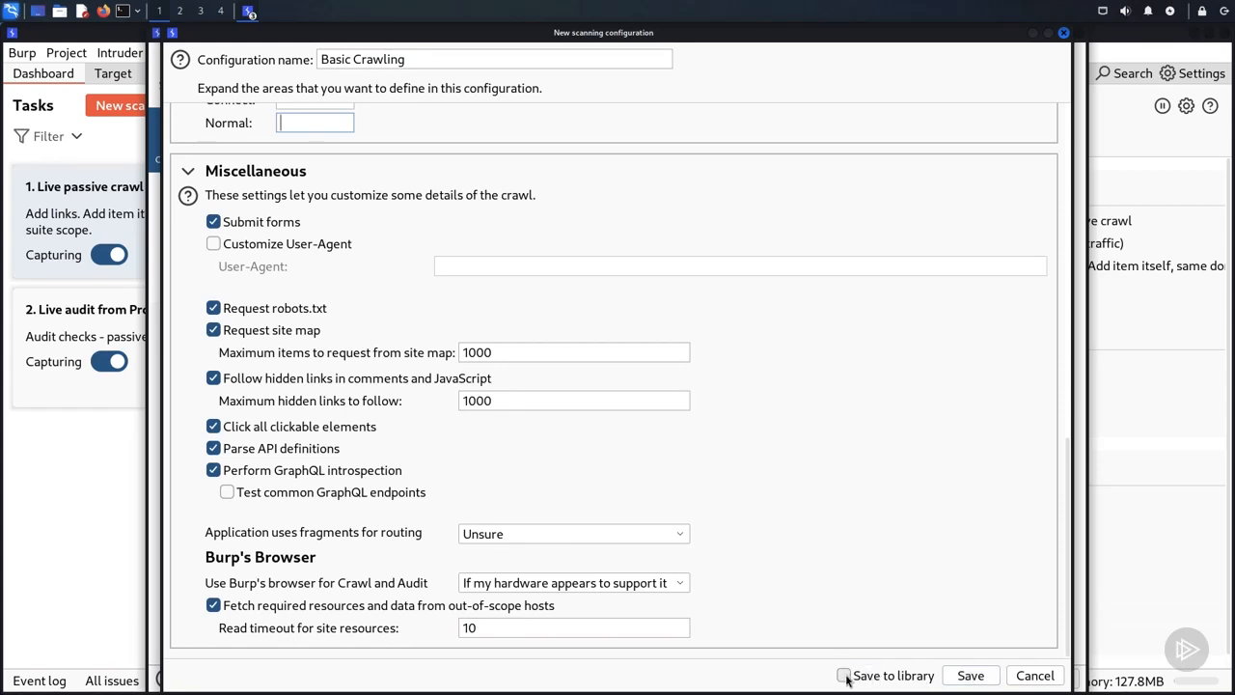
left_click(972, 678)
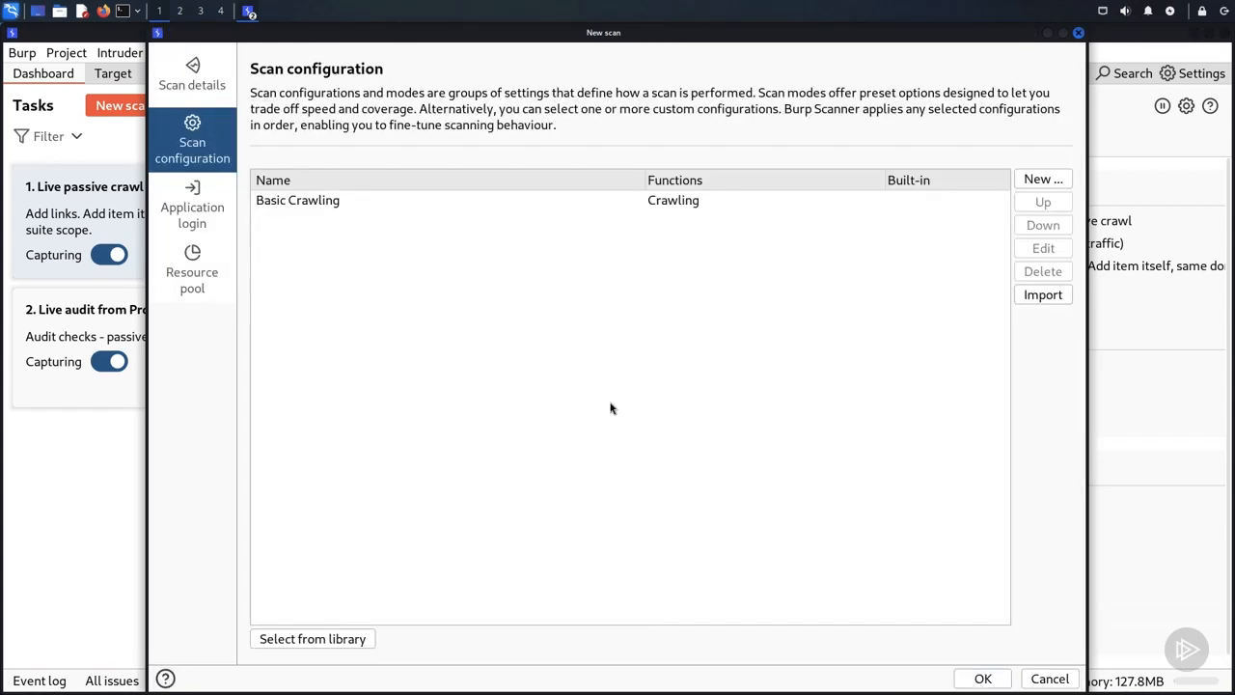
left_click(357, 203)
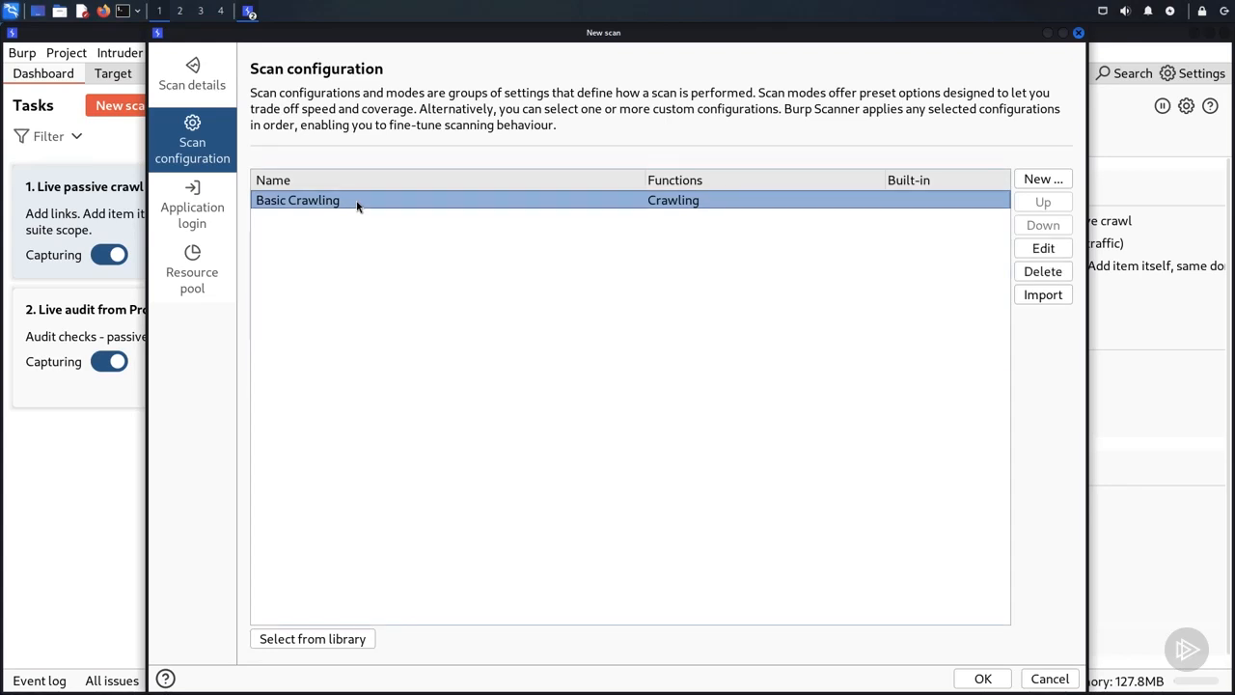
Step: Check the scan's application login options and select the Default resource pool
left_click(203, 216)
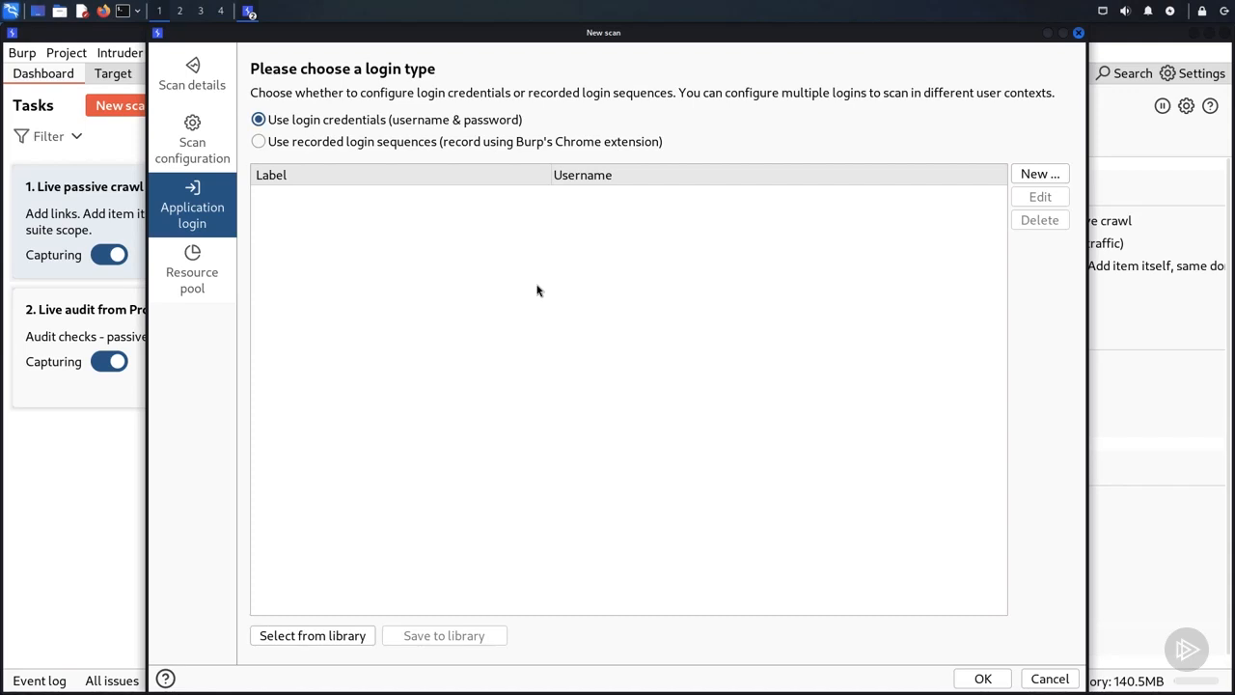
left_click(216, 281)
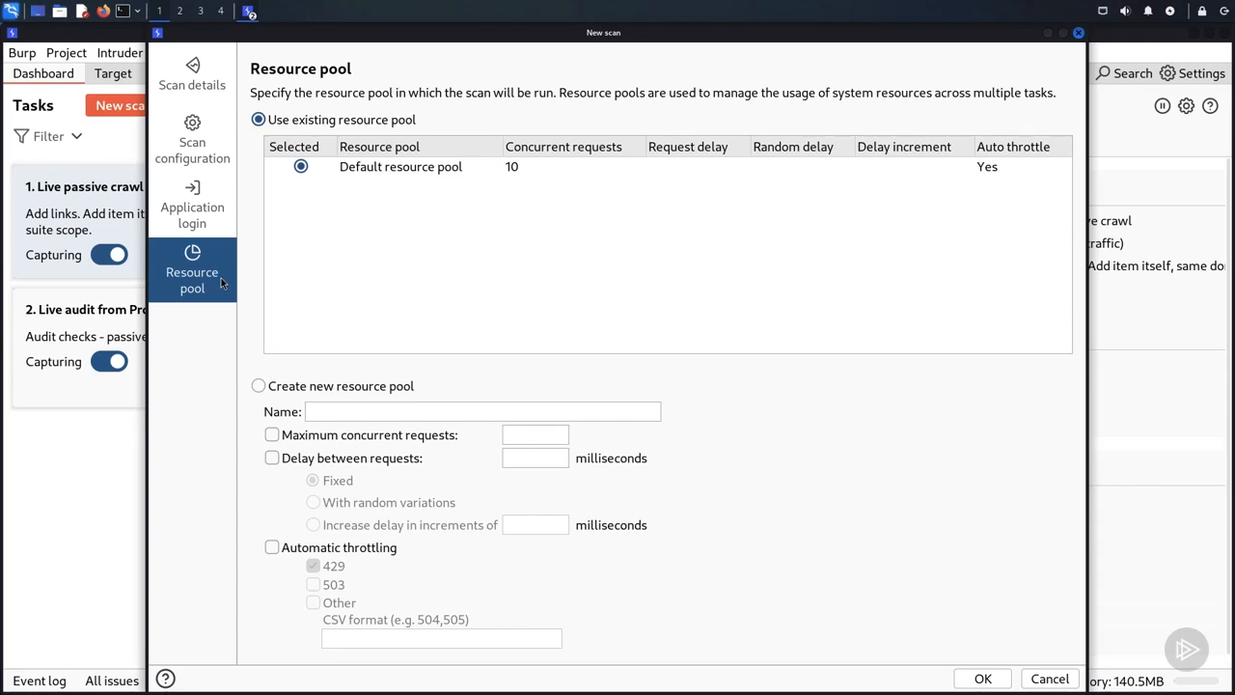
left_click(508, 164)
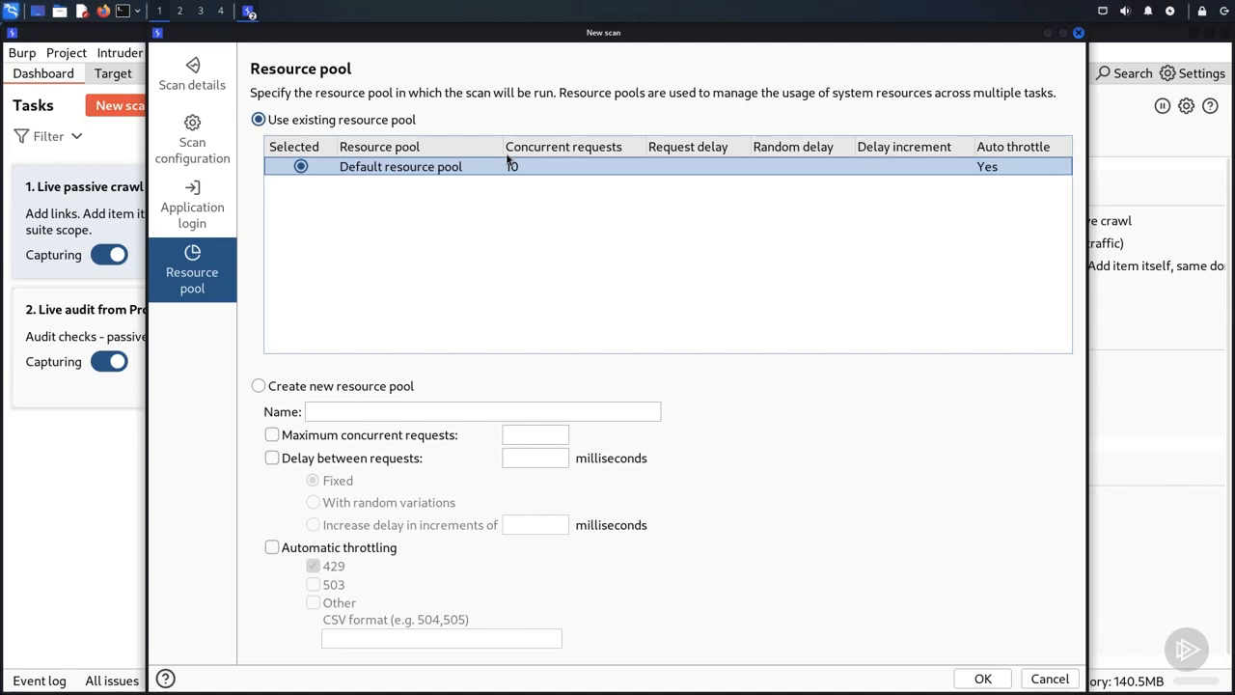
Step: Try a new resource pool with 5 maximum concurrent requests, return to the existing resource pool and launch the crawl
left_click(517, 434)
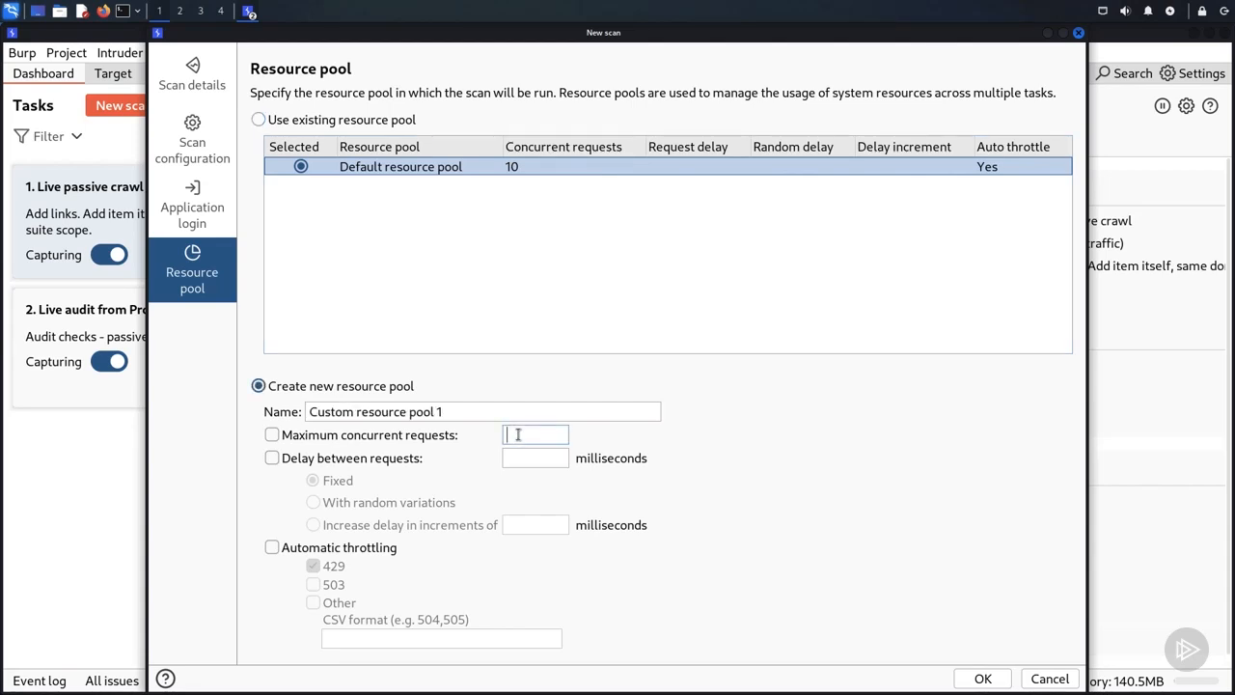
type("5")
left_click(259, 121)
left_click(979, 679)
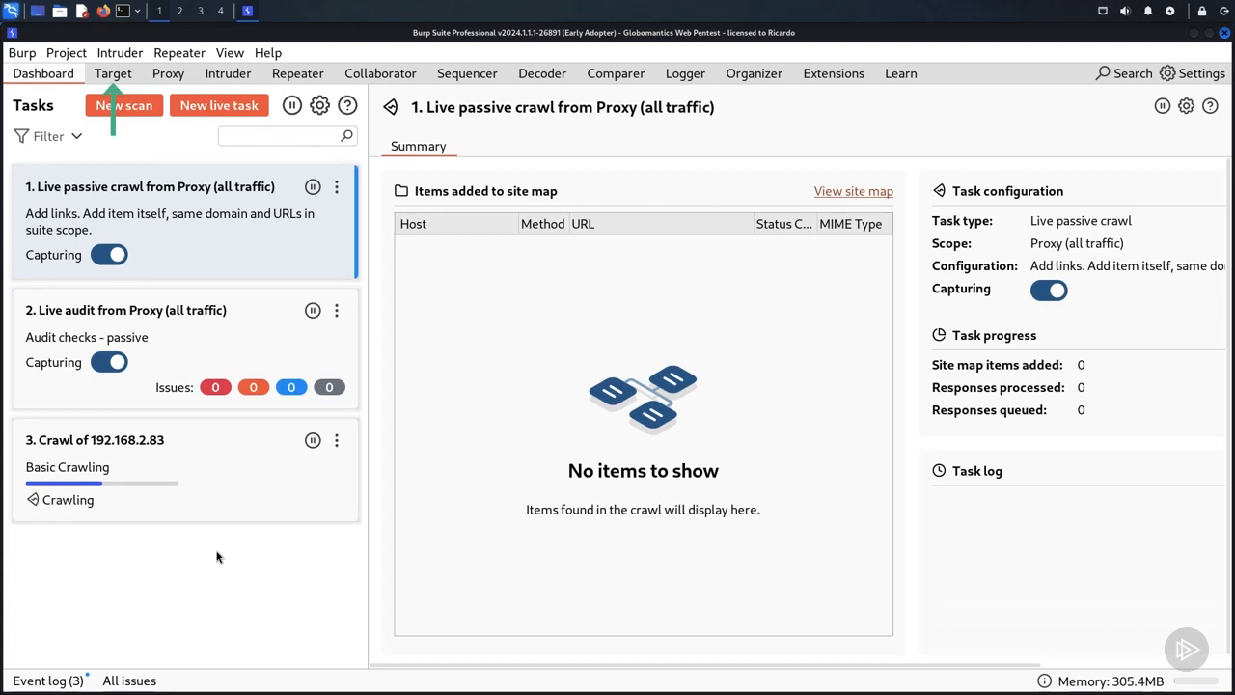
left_click(120, 75)
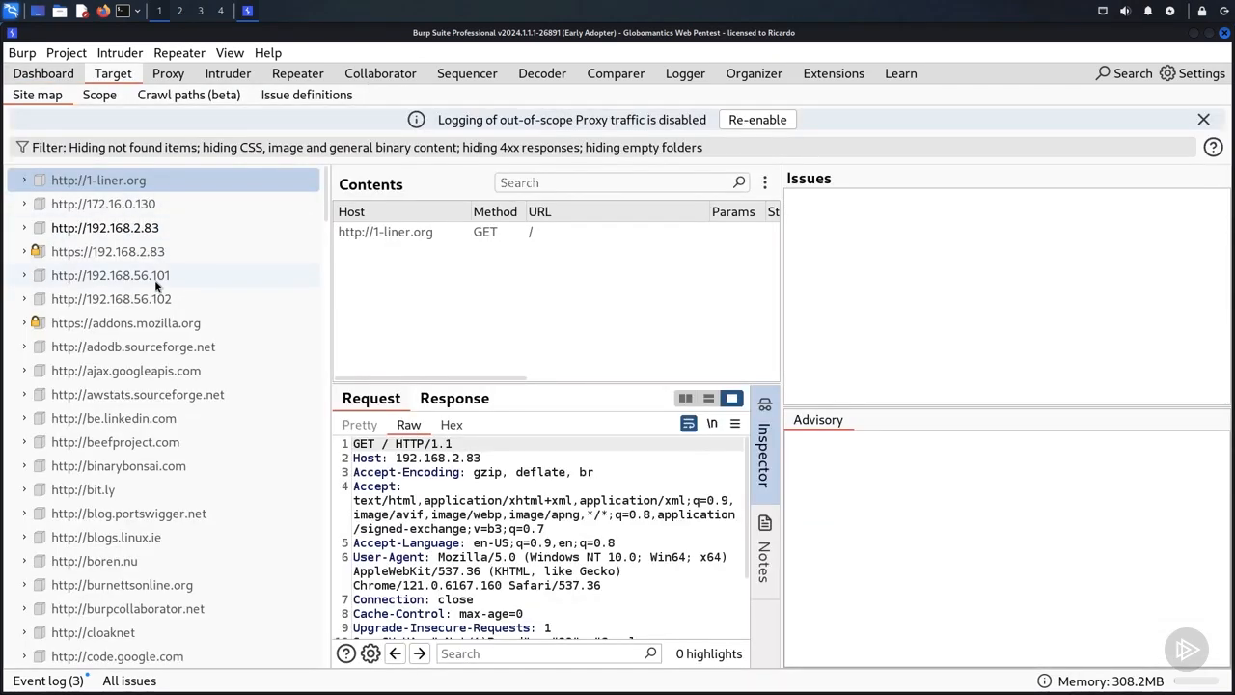
left_click(154, 229)
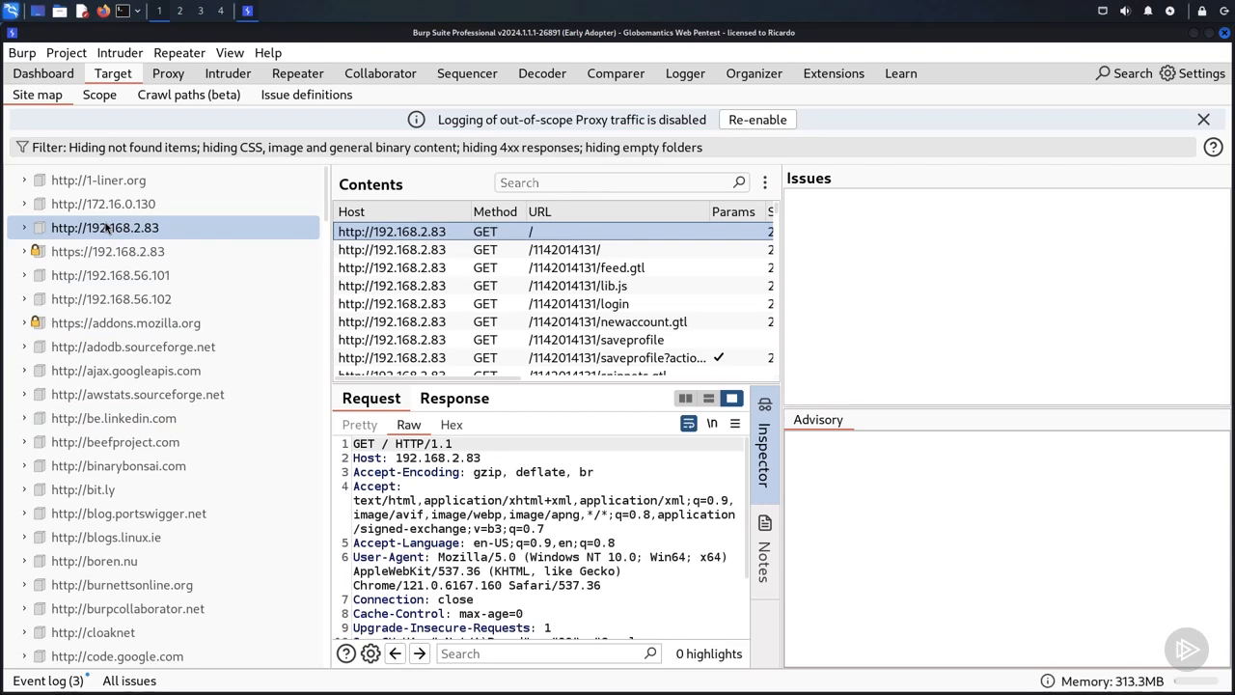
left_click(26, 232)
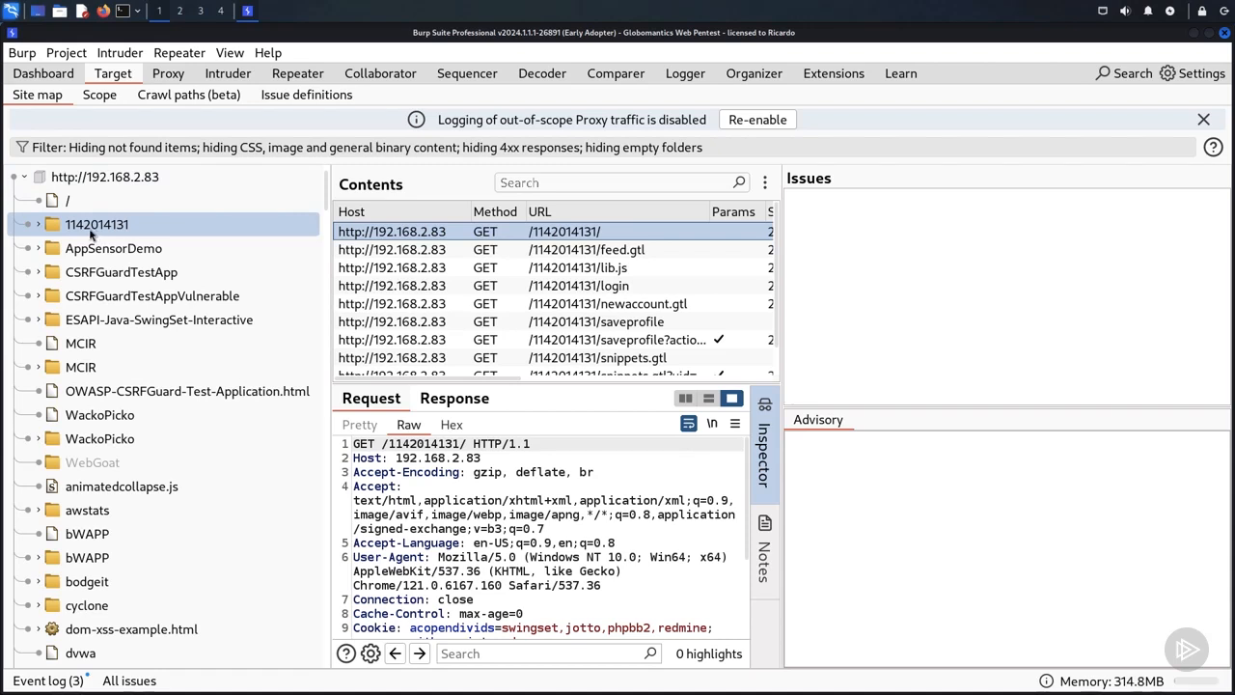
Step: Inspect the request and response of animatedcollapse.js, reading through the returned JavaScript
left_click(89, 490)
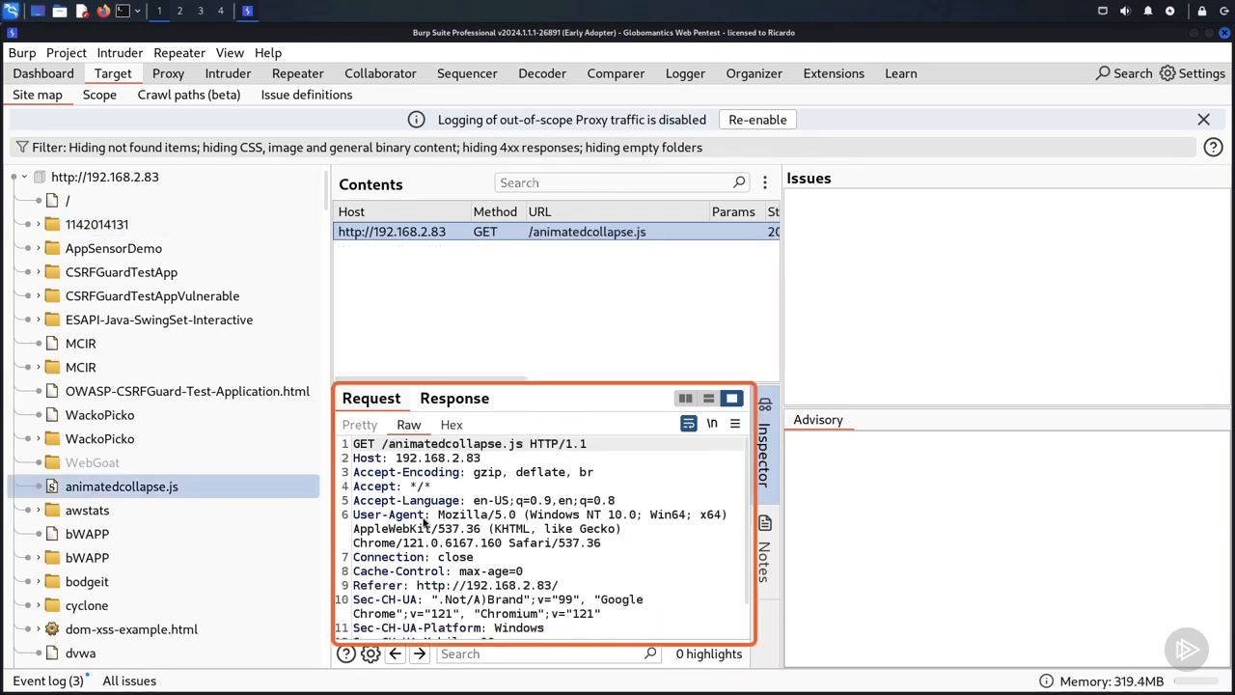
left_click(457, 402)
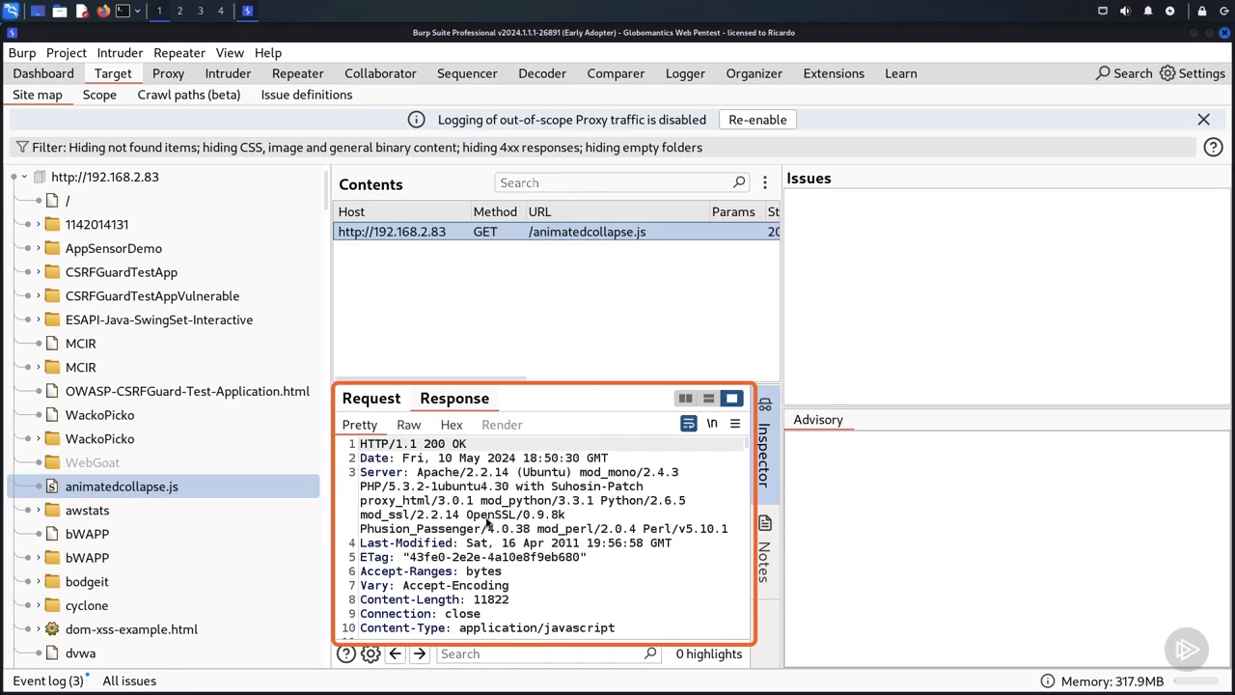
scroll(487, 521, "down", 15)
scroll(487, 521, "down", 20)
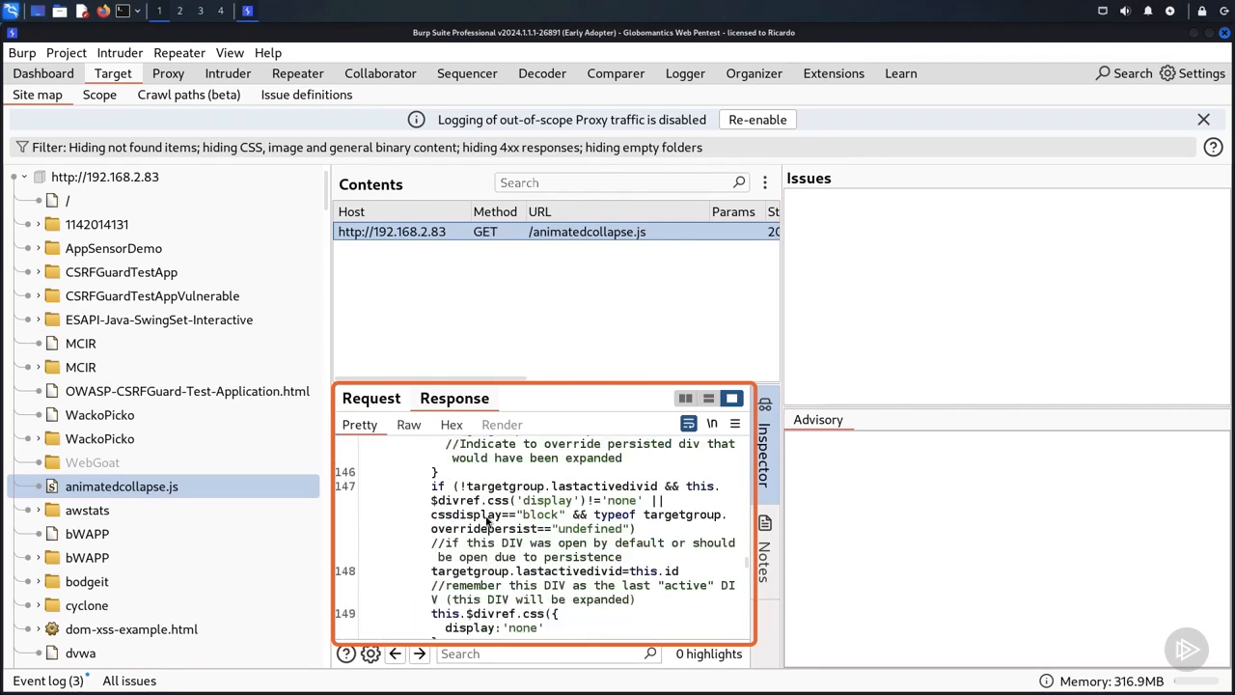
Step: Expand the AppSensorDemo folder and inspect the request and response of friends.jsp
left_click(38, 249)
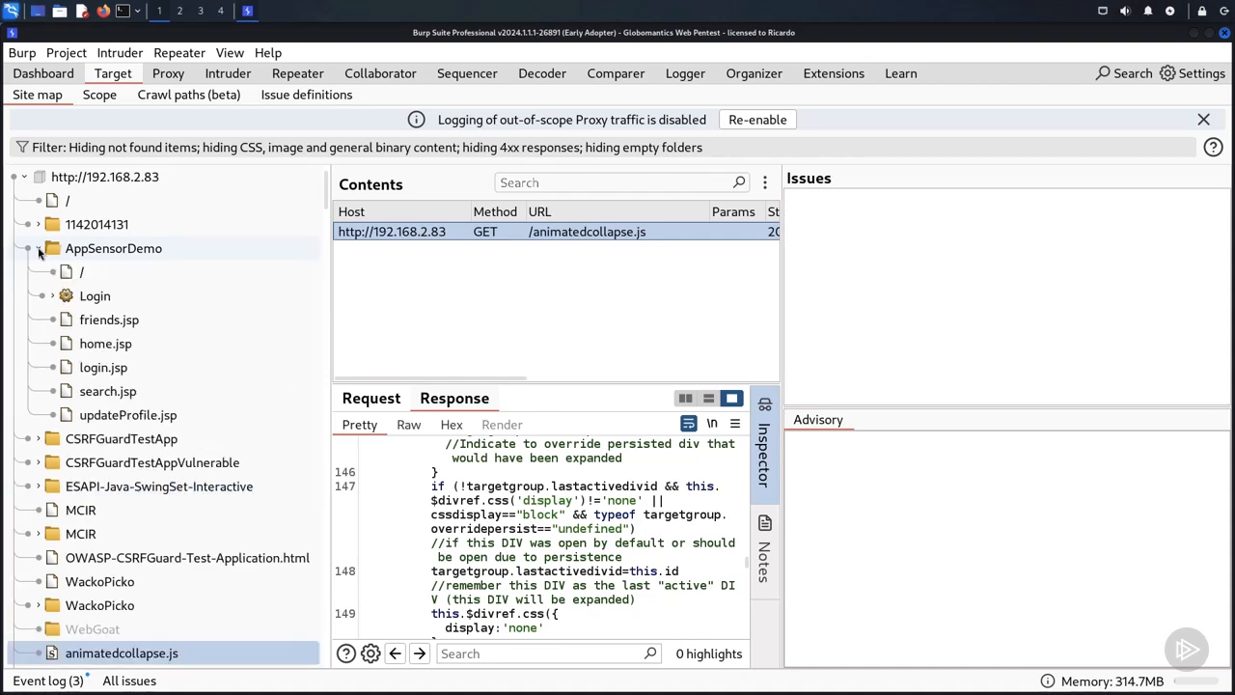
left_click(128, 328)
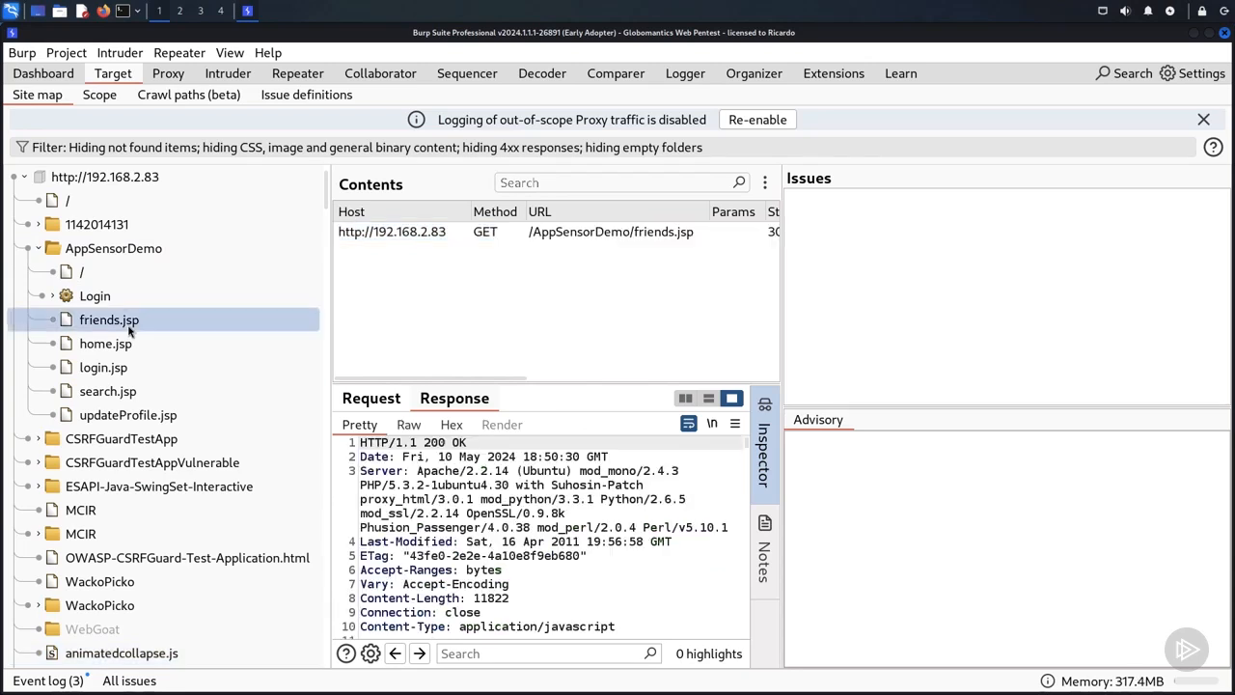
left_click(384, 405)
left_click(468, 404)
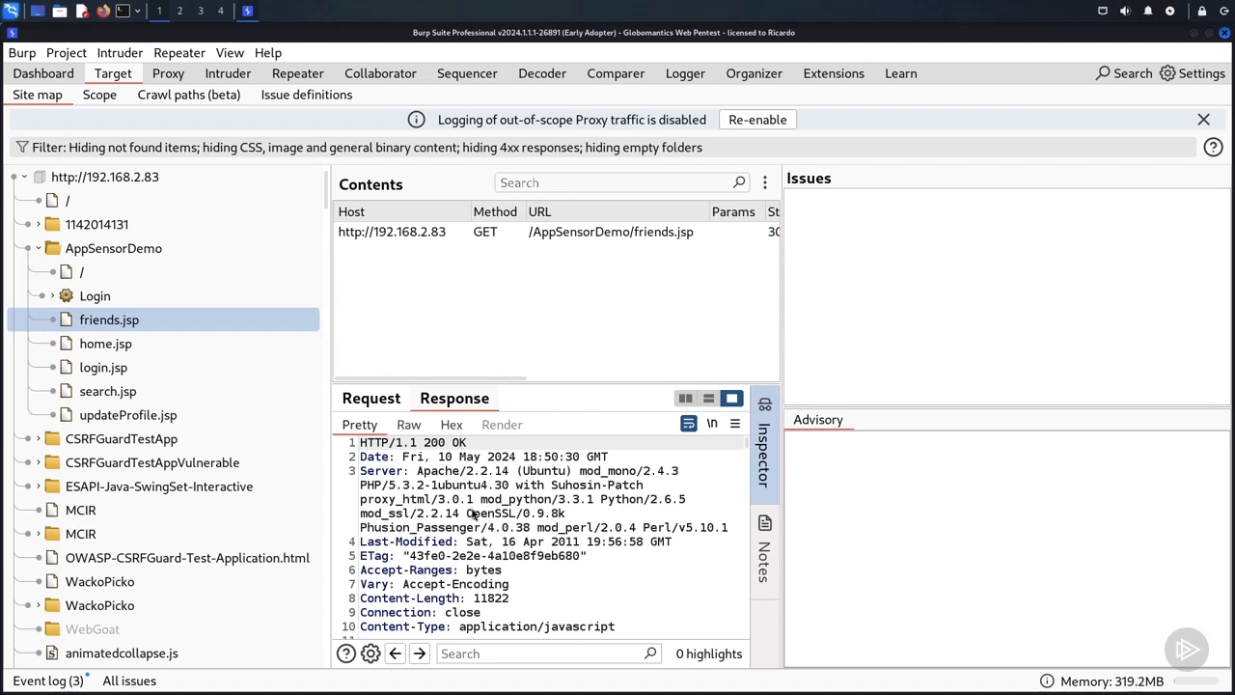
Step: Expand the Login item in AppSensorDemo and inspect the POST request carrying the submitted login parameters
left_click(50, 299)
left_click(112, 324)
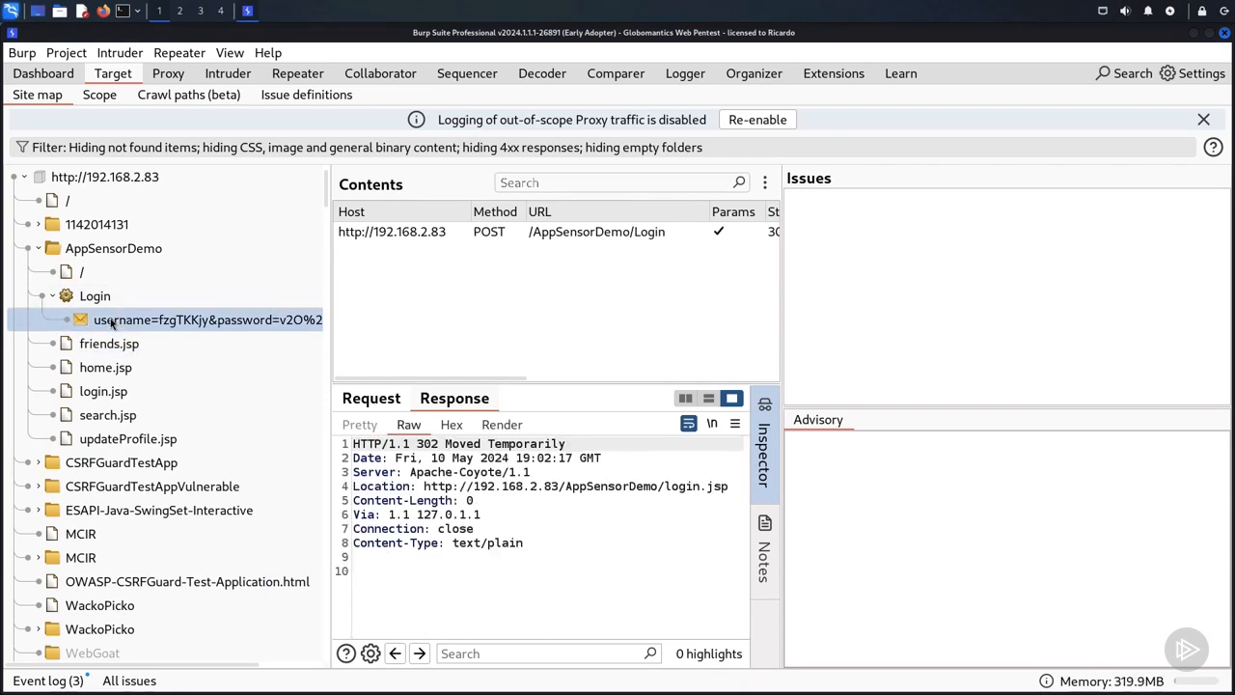
left_click(415, 231)
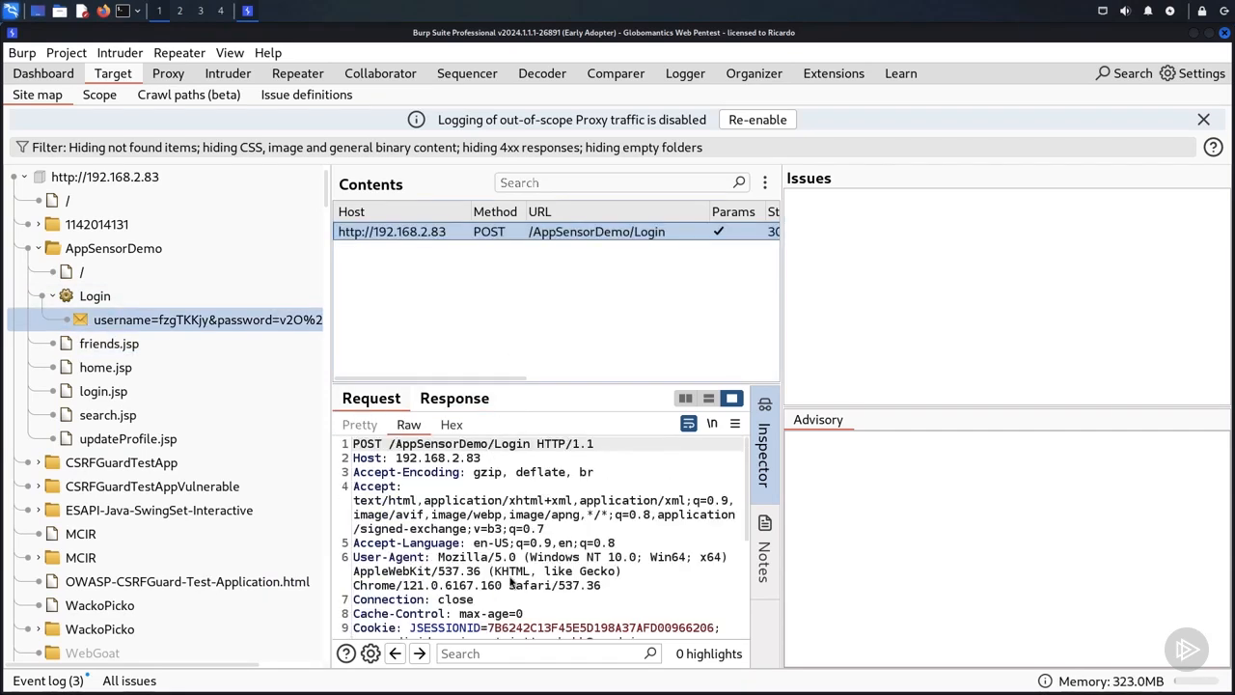
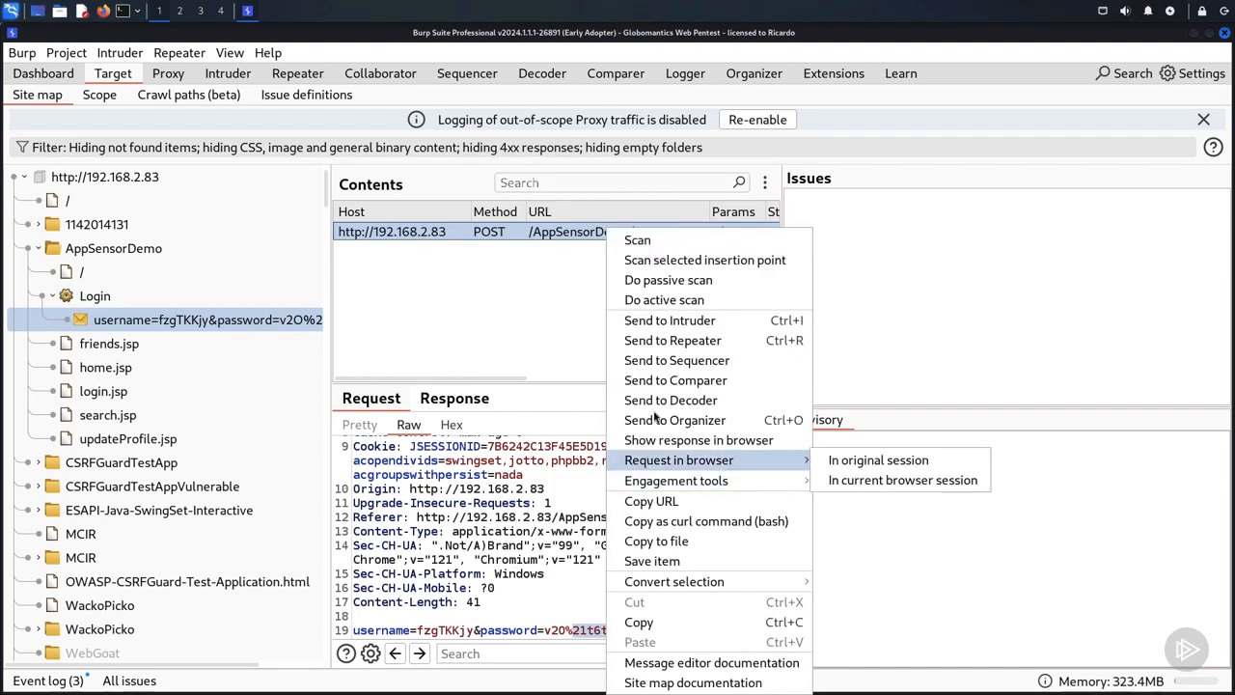
Step: Send the POST request for /AppSensorDemo/Login to Repeater
left_click(699, 345)
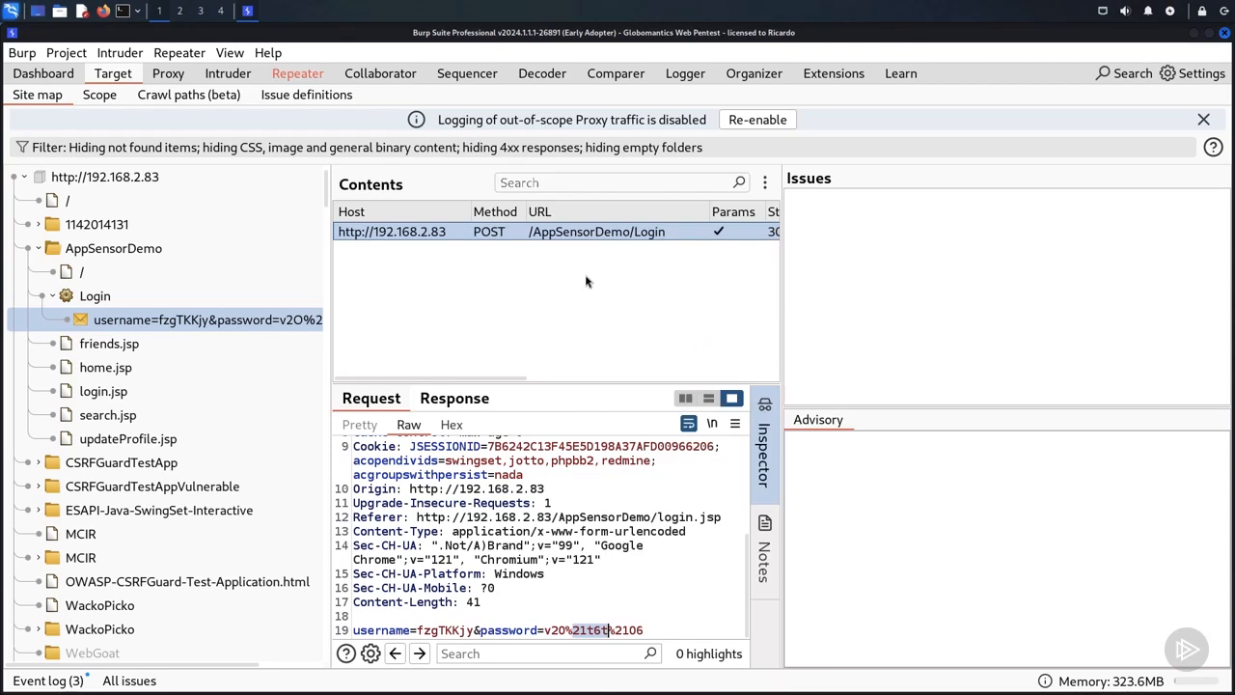
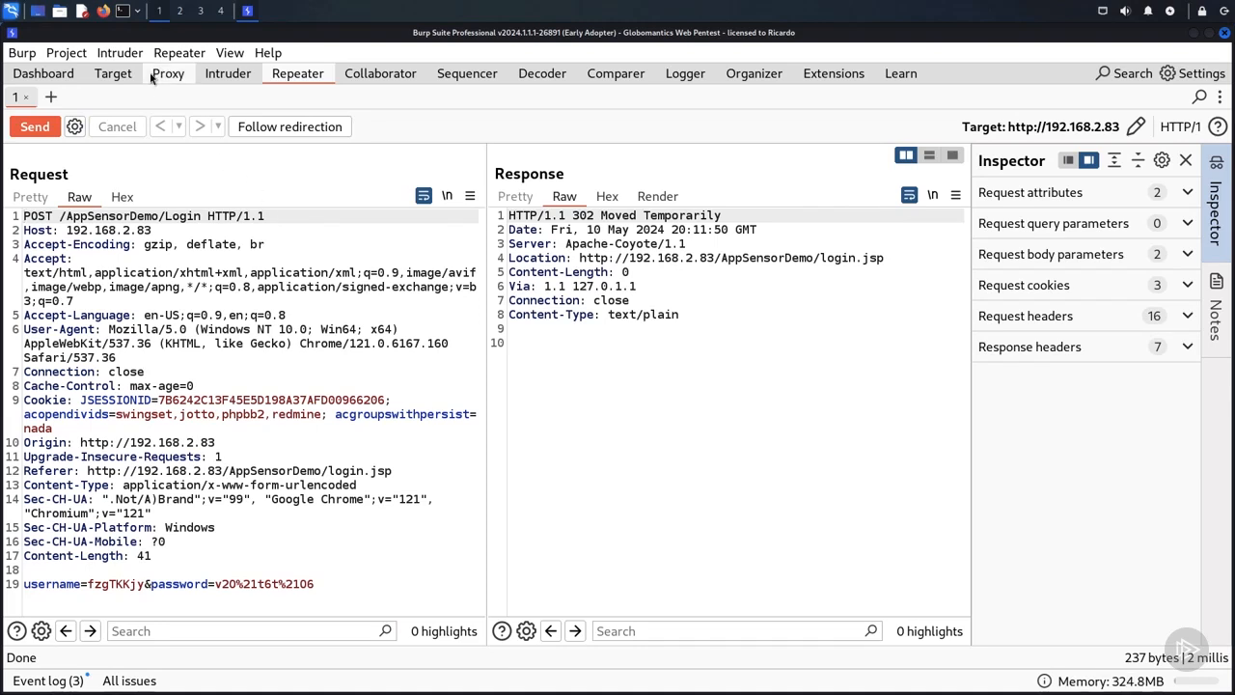
left_click(113, 75)
scroll(246, 465, "up", 2)
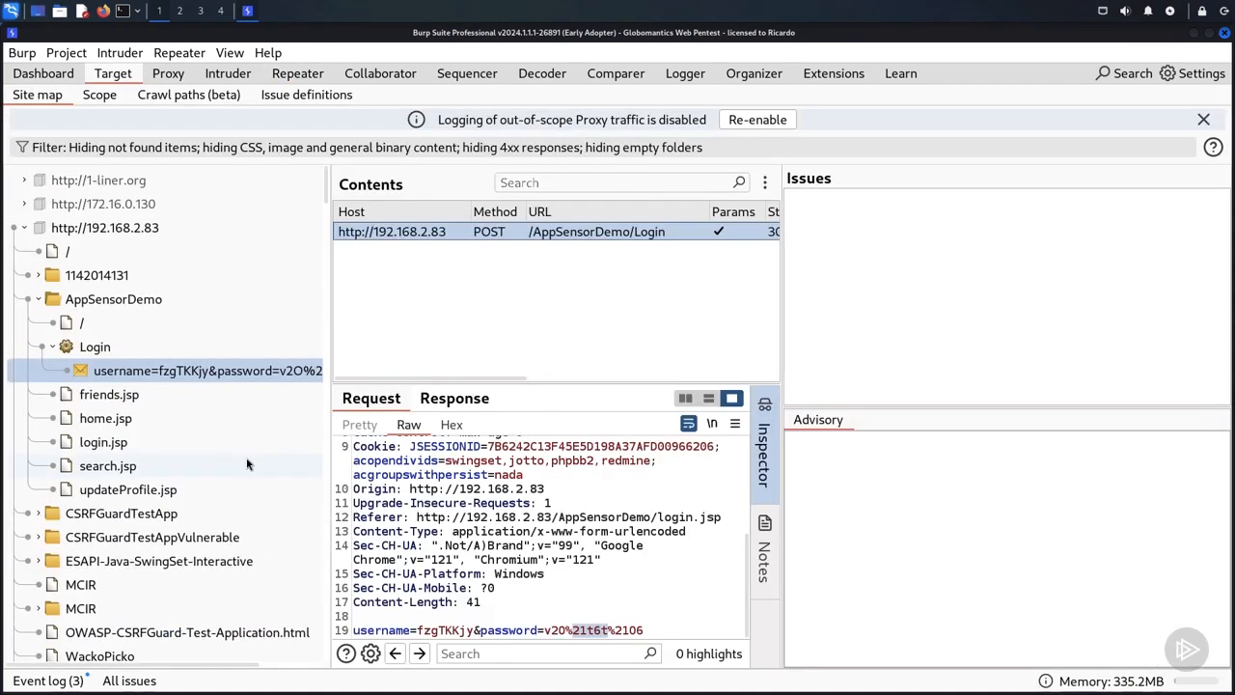
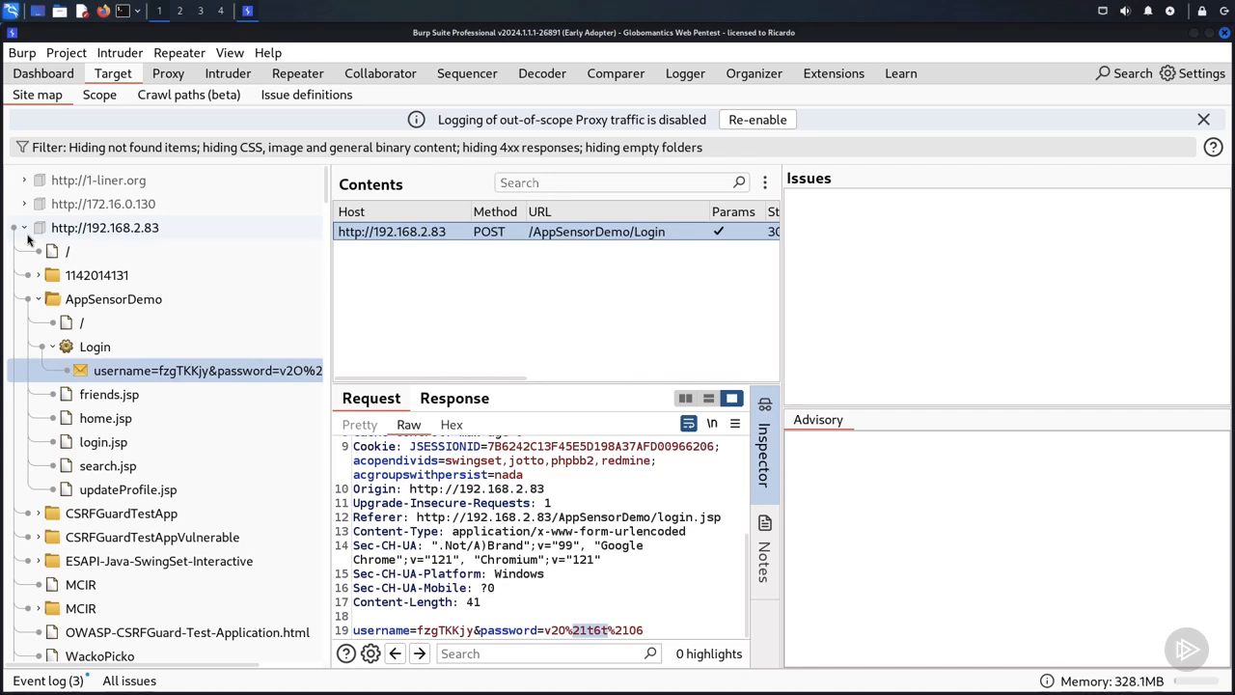
left_click(170, 96)
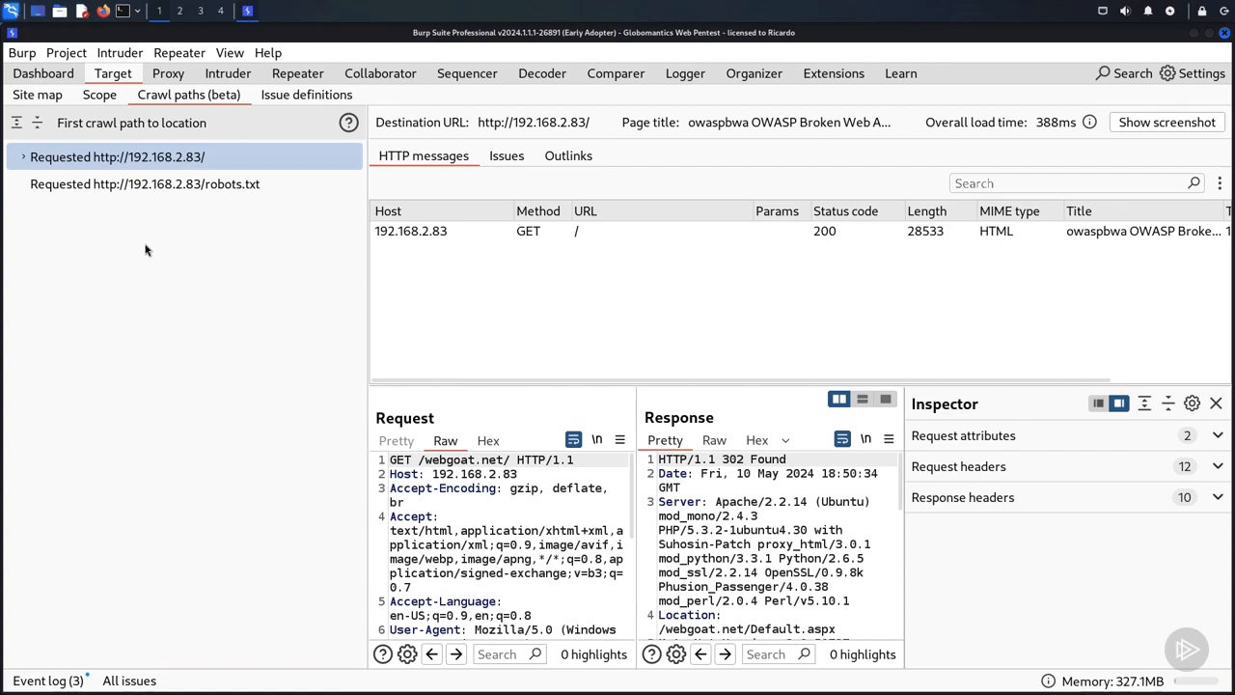
left_click(22, 159)
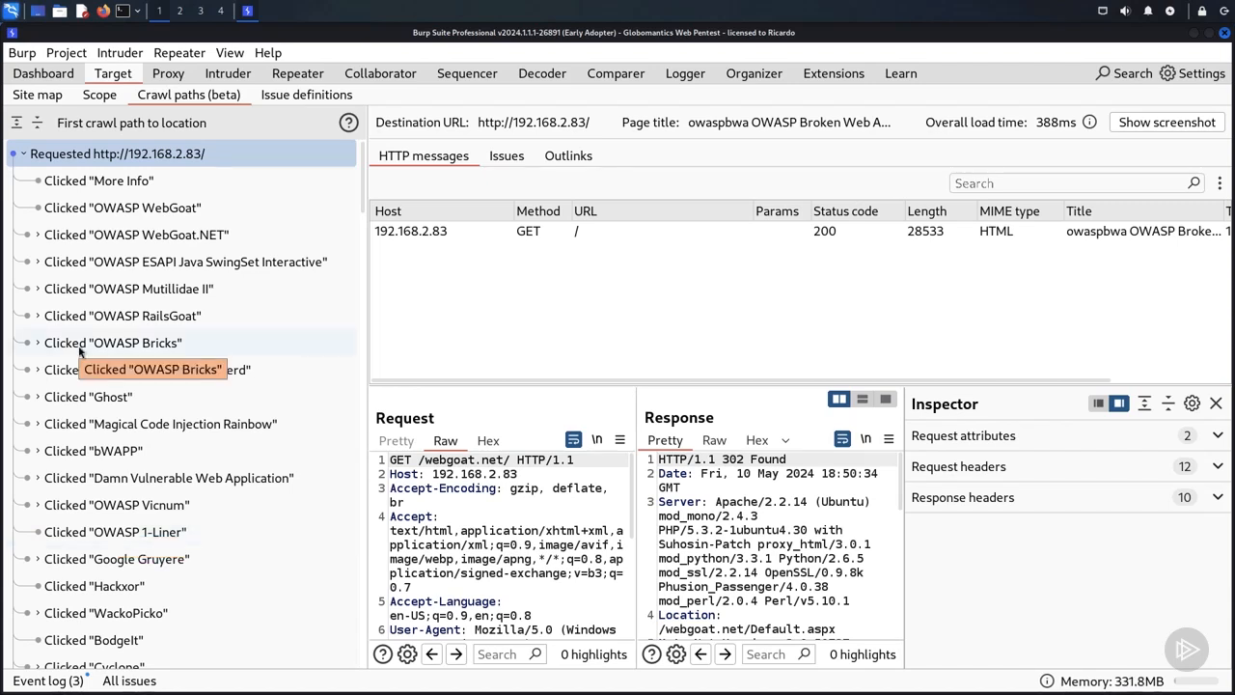
left_click(39, 236)
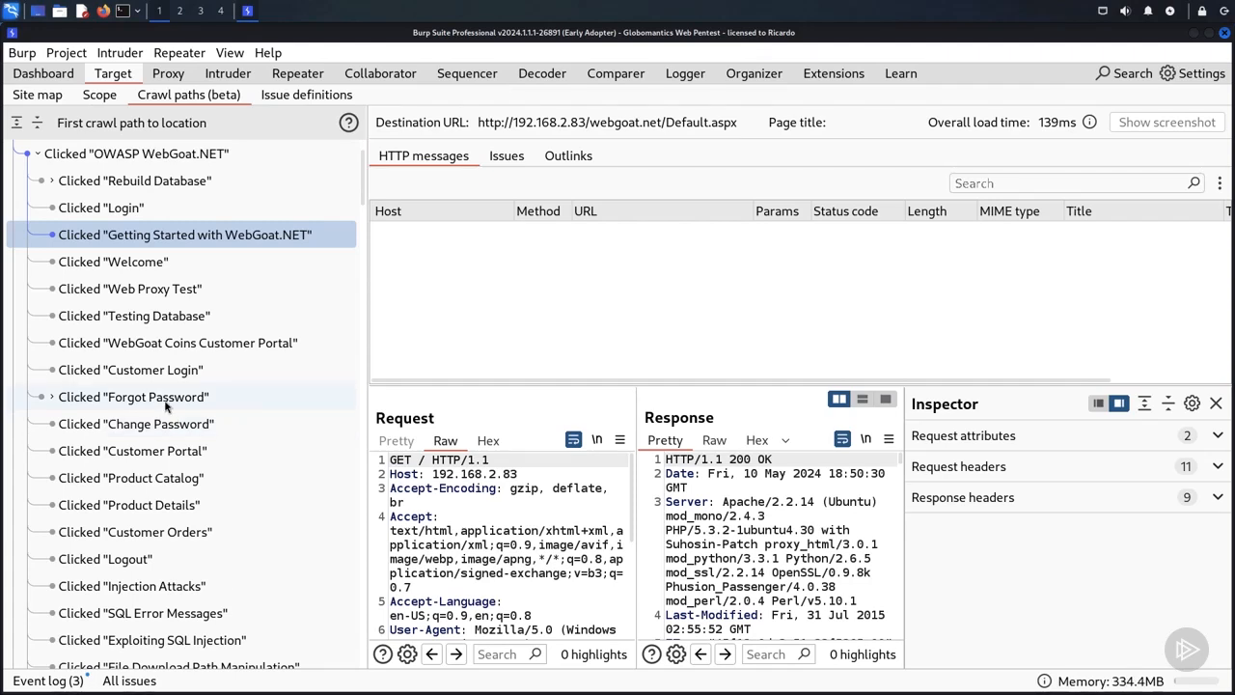
left_click(48, 97)
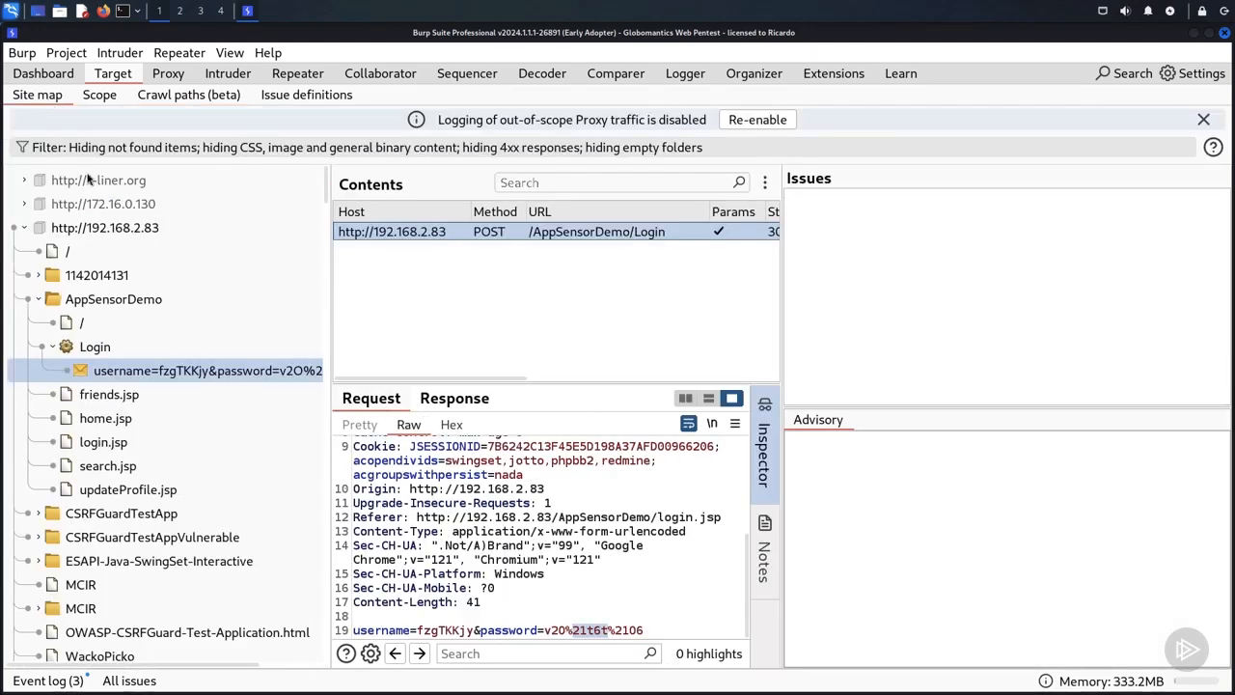
right_click(105, 236)
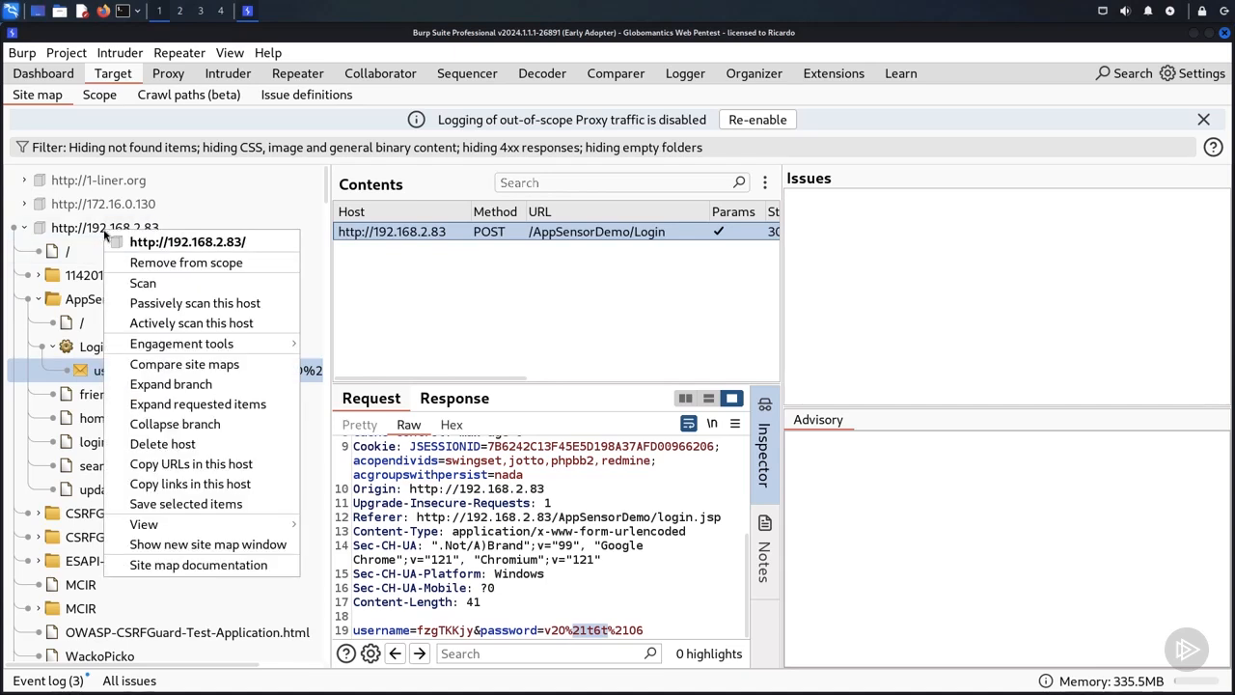
mouse_move(177, 351)
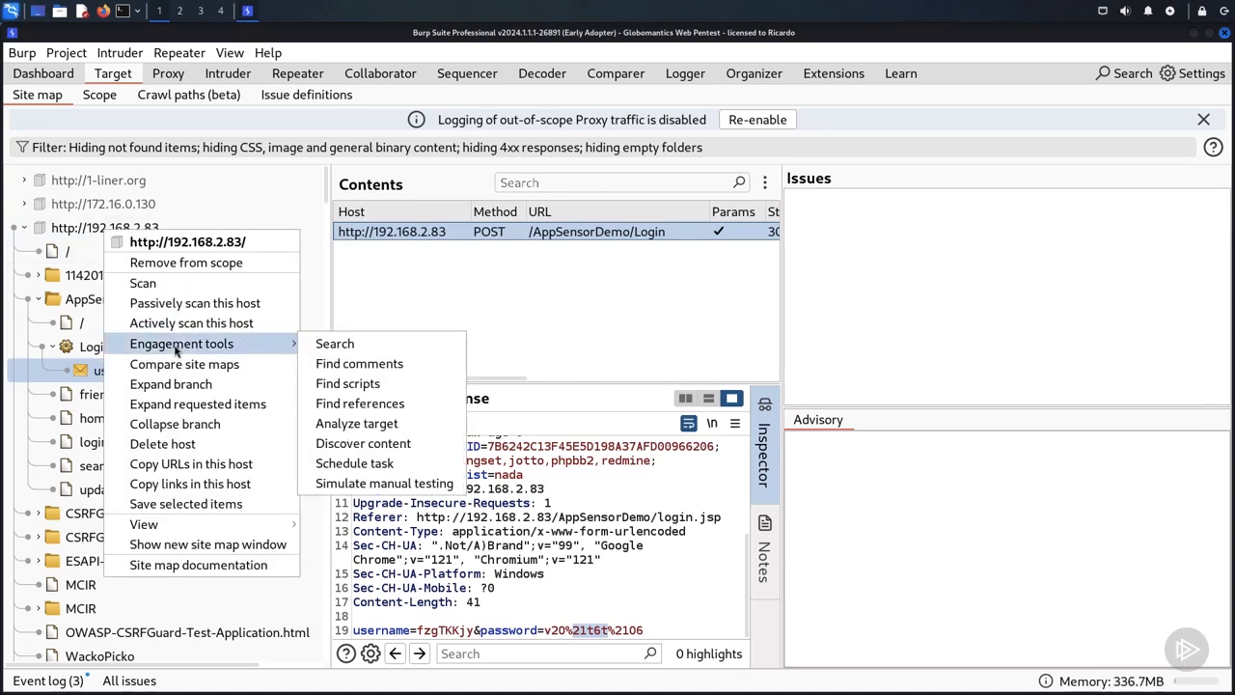
left_click(402, 443)
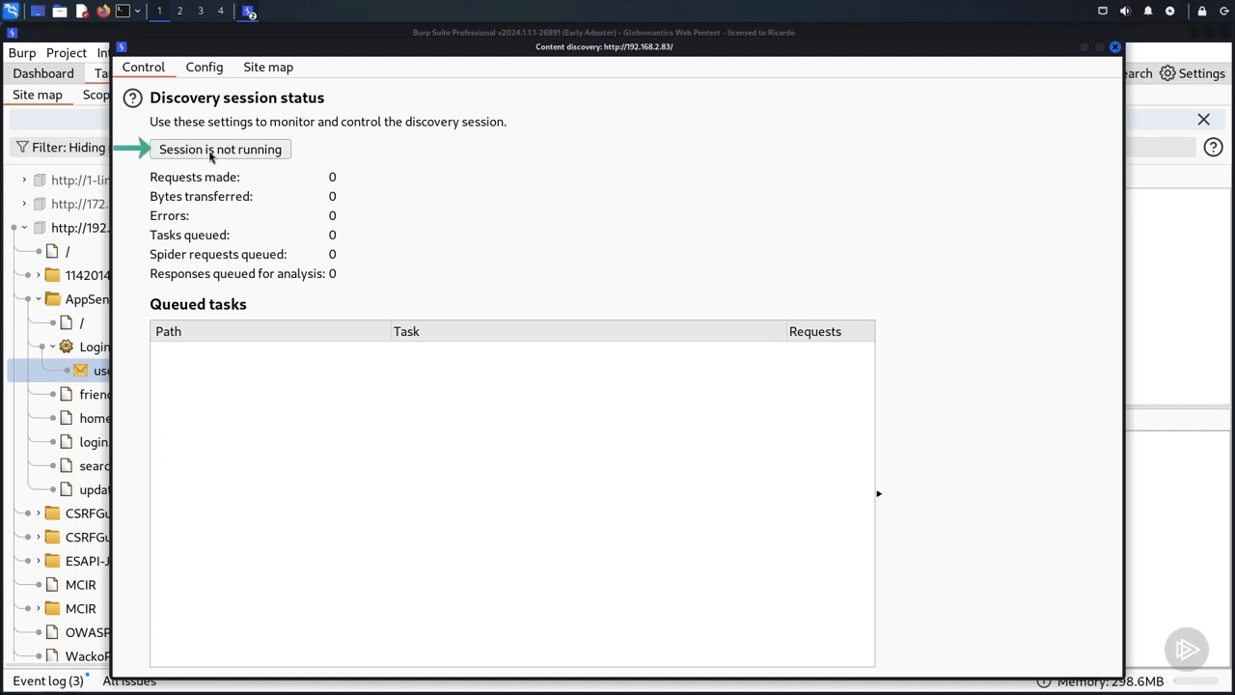
left_click(212, 153)
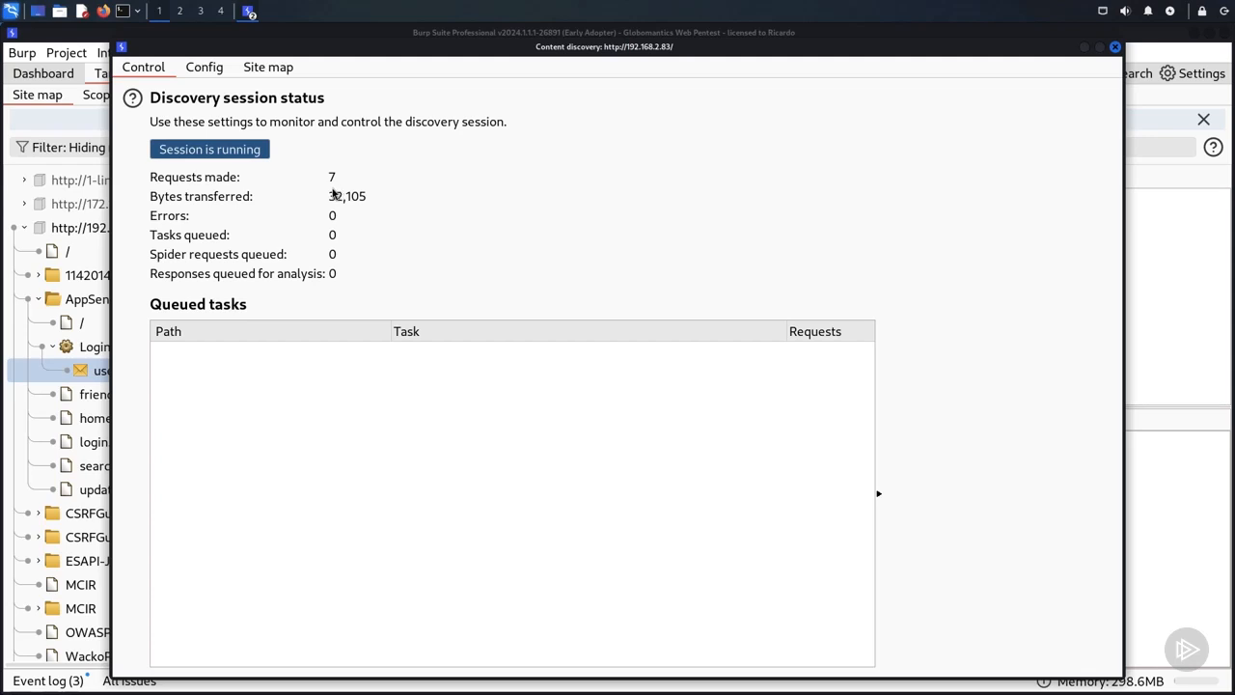
left_click(202, 150)
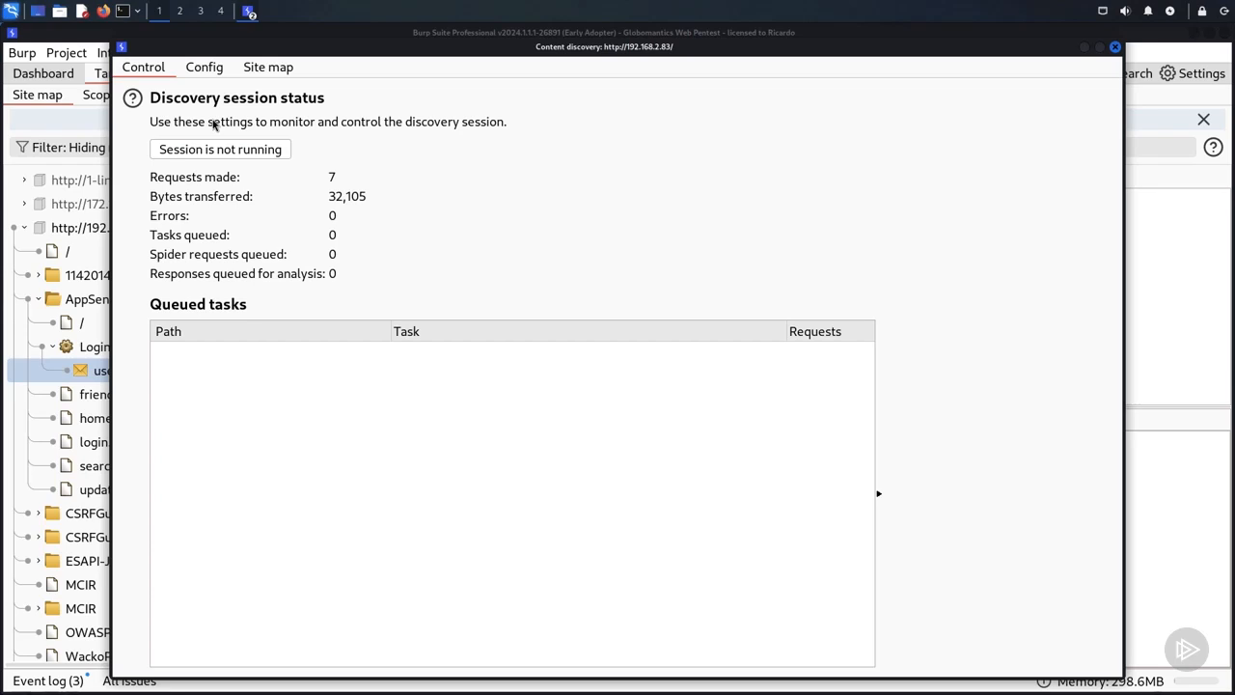
Step: Examine the content discovery configuration for target, filenames, file extensions and discovery engine, and close the discovery window
left_click(212, 69)
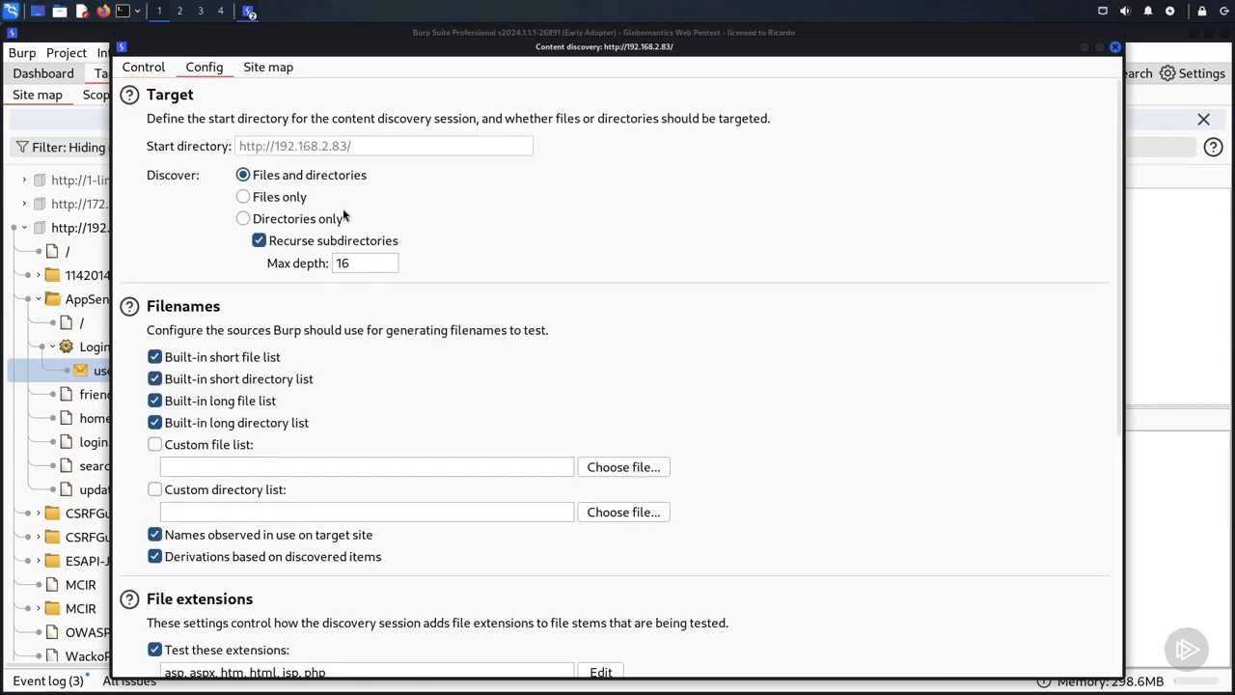
scroll(352, 290, "down", 5)
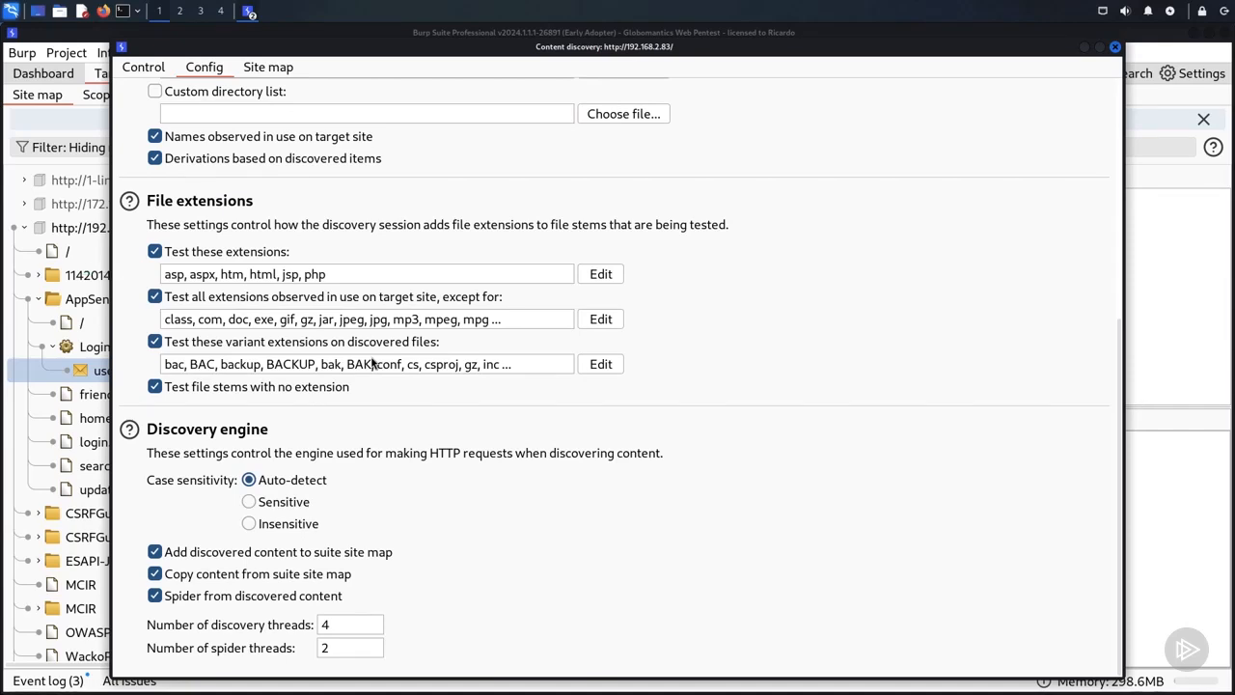
scroll(372, 362, "up", 5)
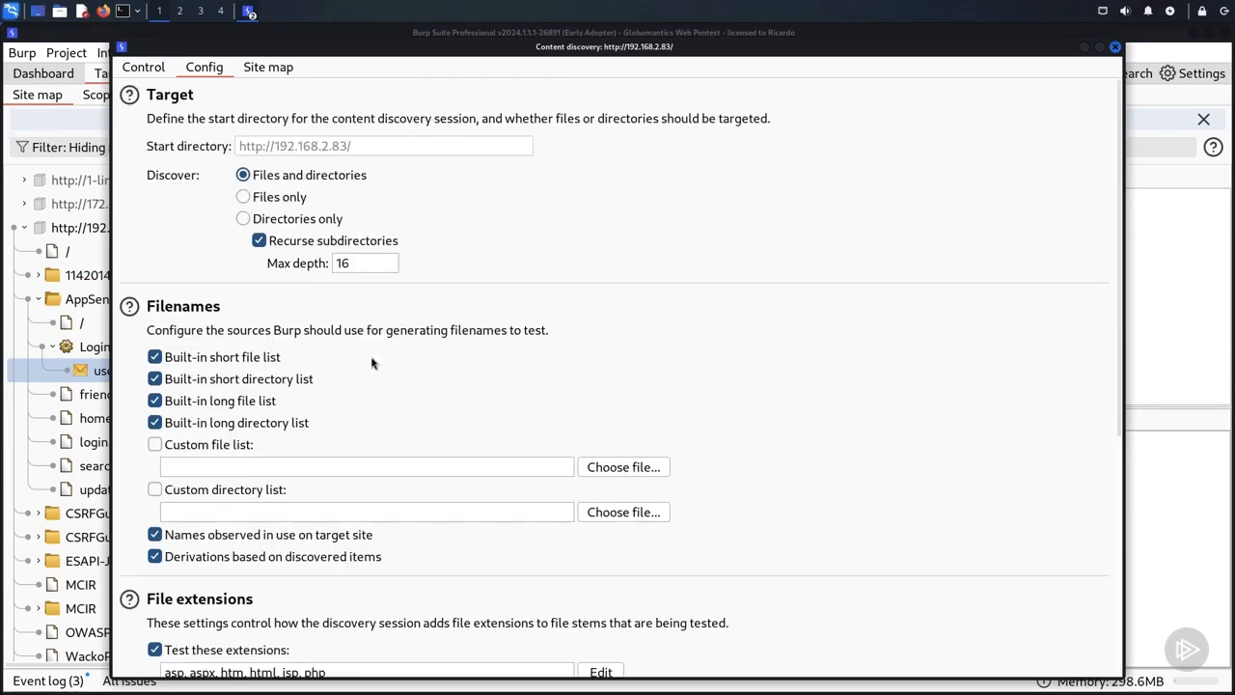
left_click(153, 69)
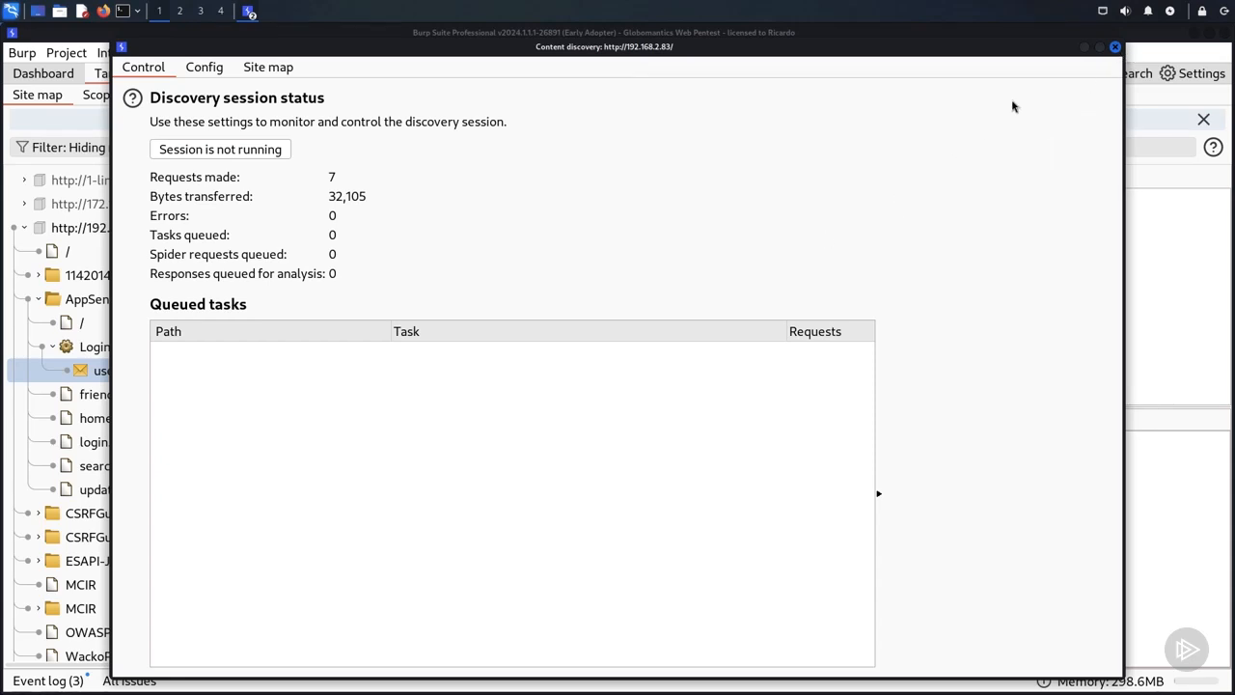
left_click(1117, 47)
left_click(726, 382)
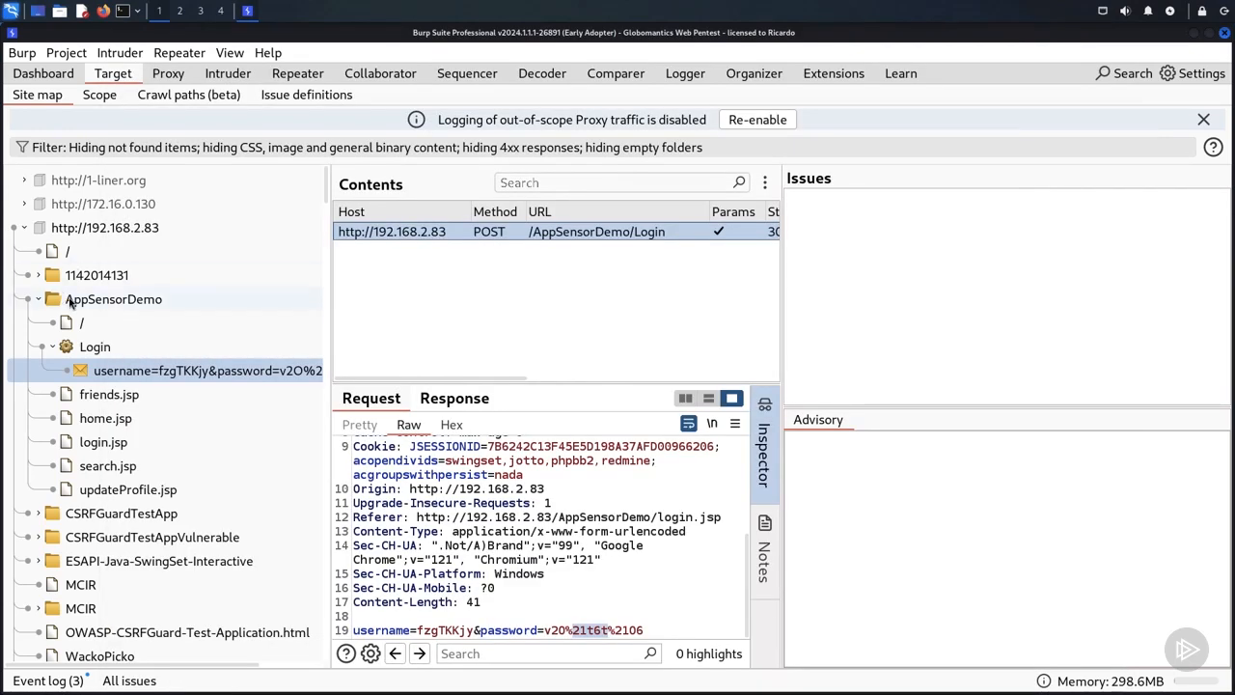
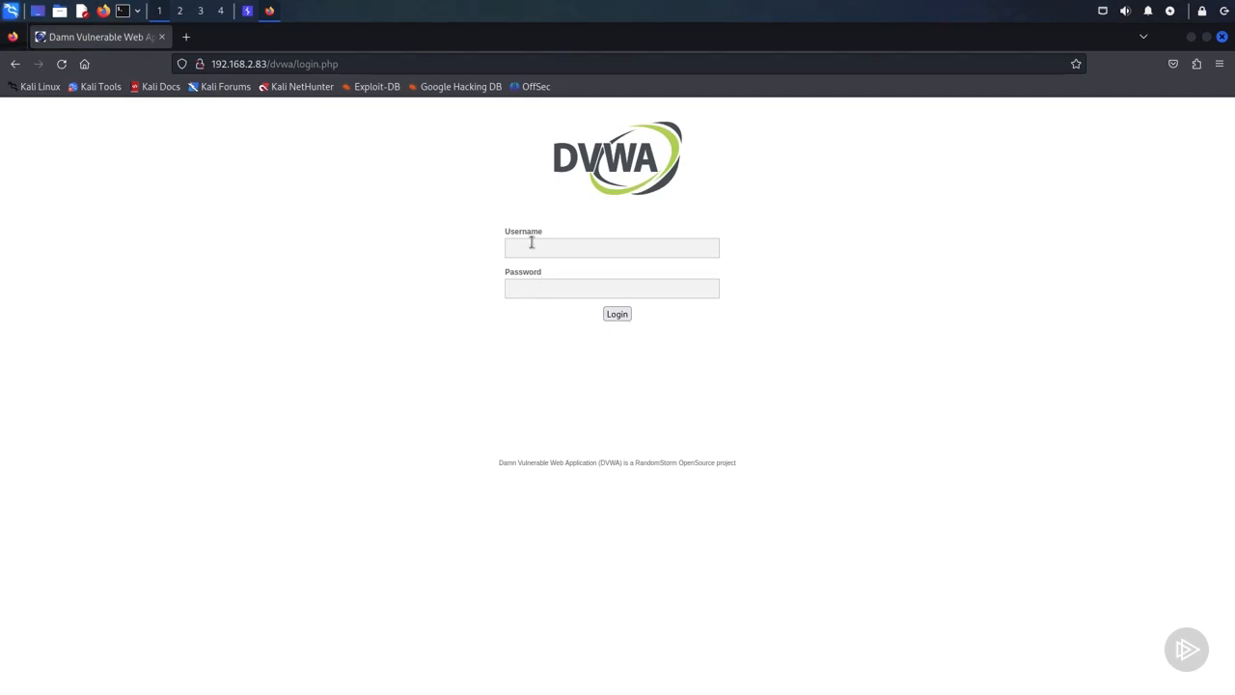
Step: Log in to DVWA with the username admin and the account password
left_click(530, 243)
type("admin")
key("Tab")
type("password")
key("Return")
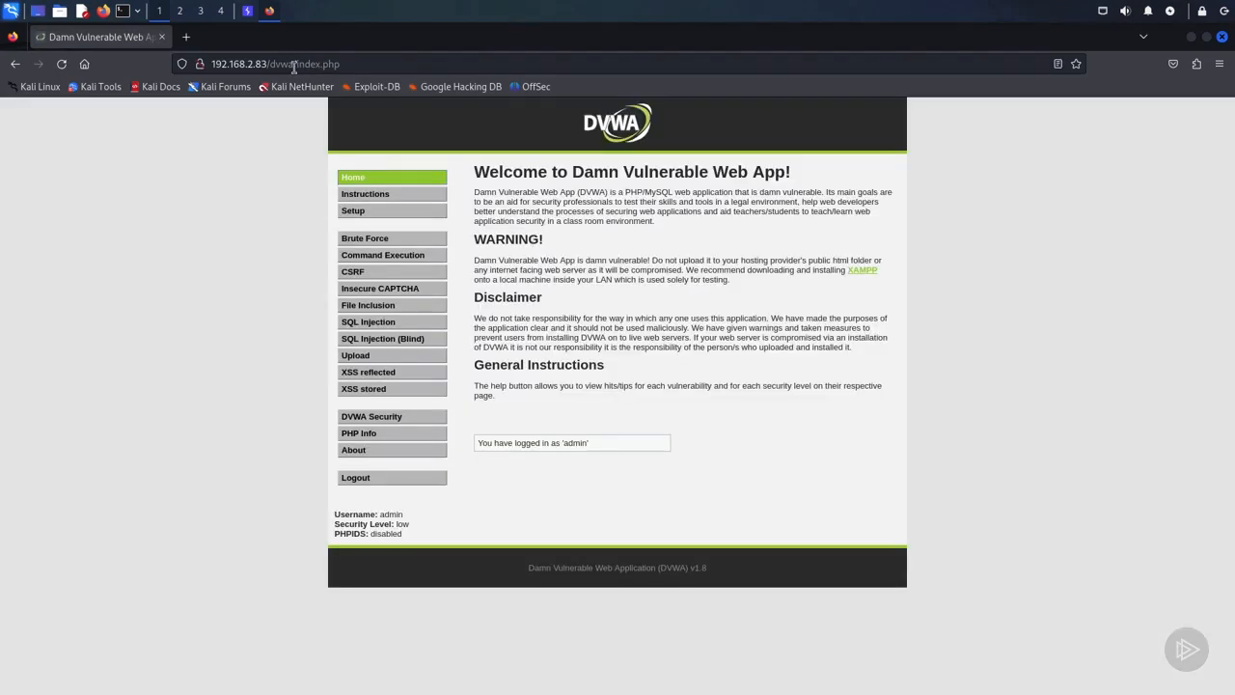
Step: Check the DVWA base address in the browser, switch to Burp Suite and open a new scan
left_click_drag(295, 64, 211, 64)
left_click(129, 149)
left_click(247, 10)
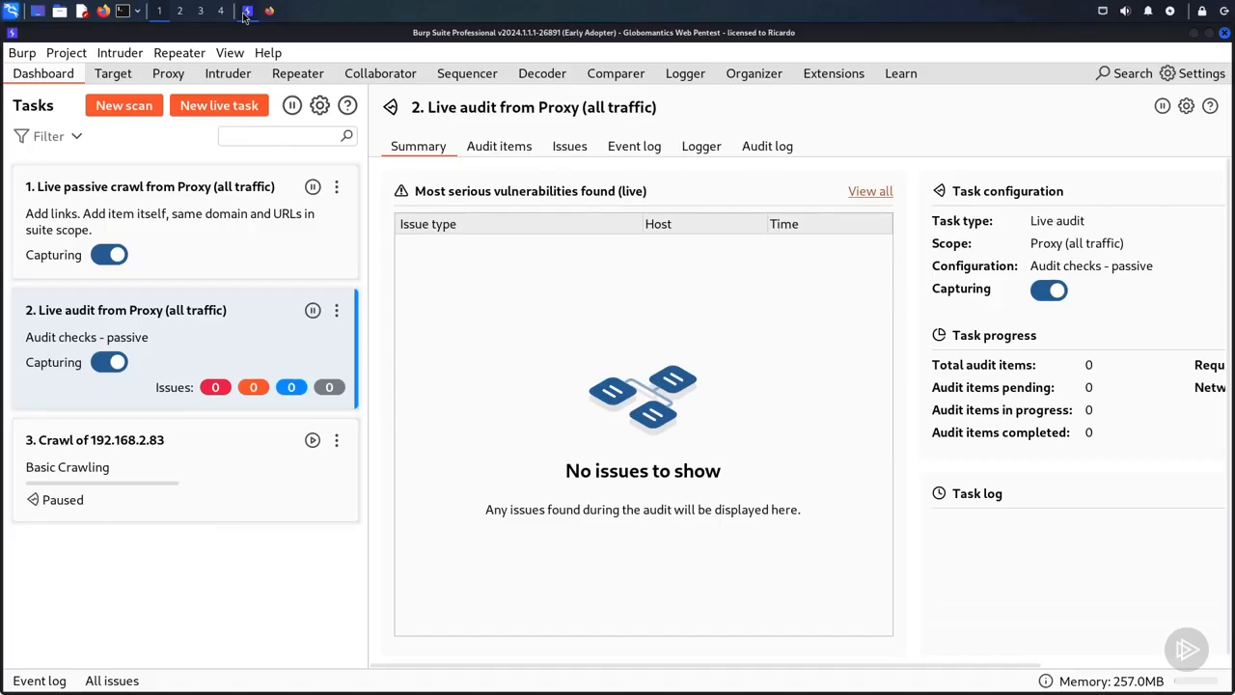
left_click(137, 111)
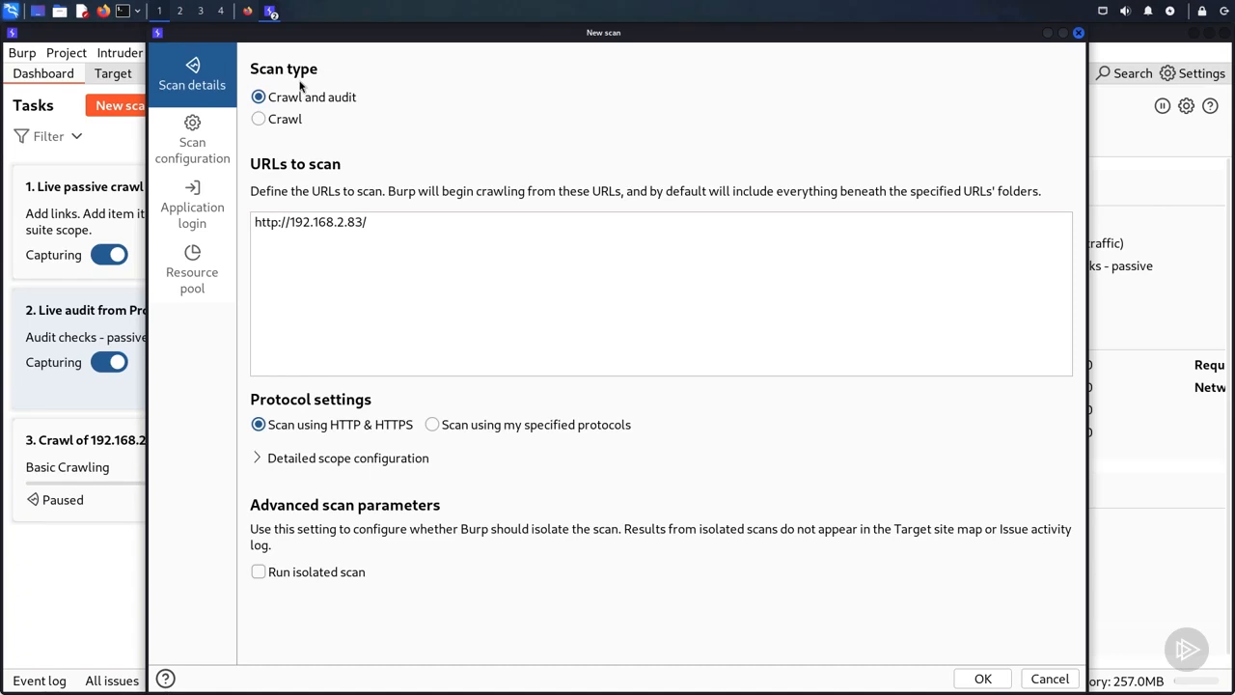
left_click(404, 232)
type("dvwa")
left_click_drag(282, 224, 256, 222)
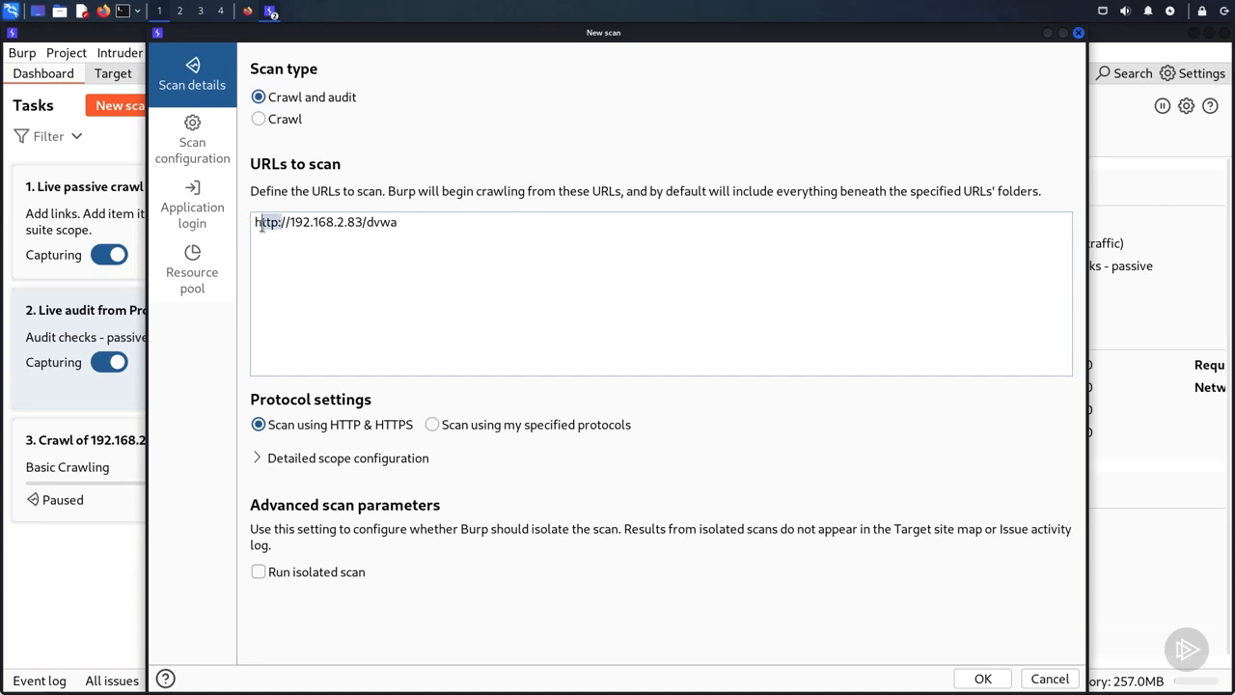
left_click(433, 426)
left_click(201, 144)
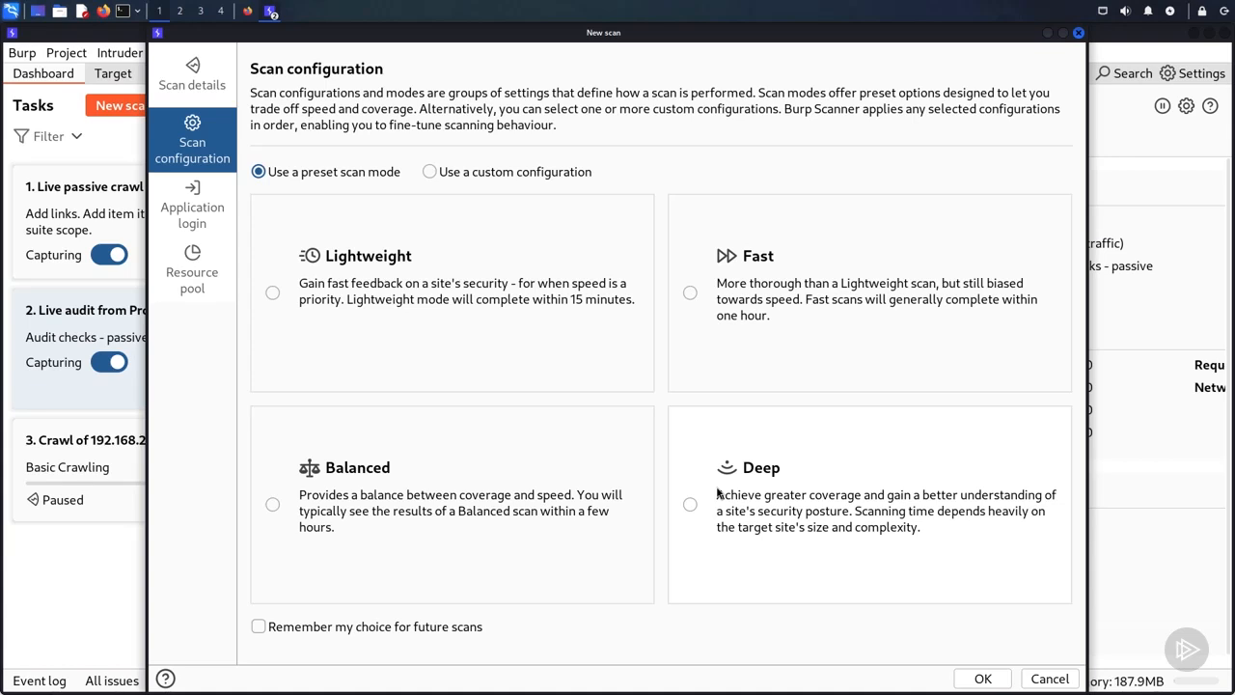
left_click(713, 290)
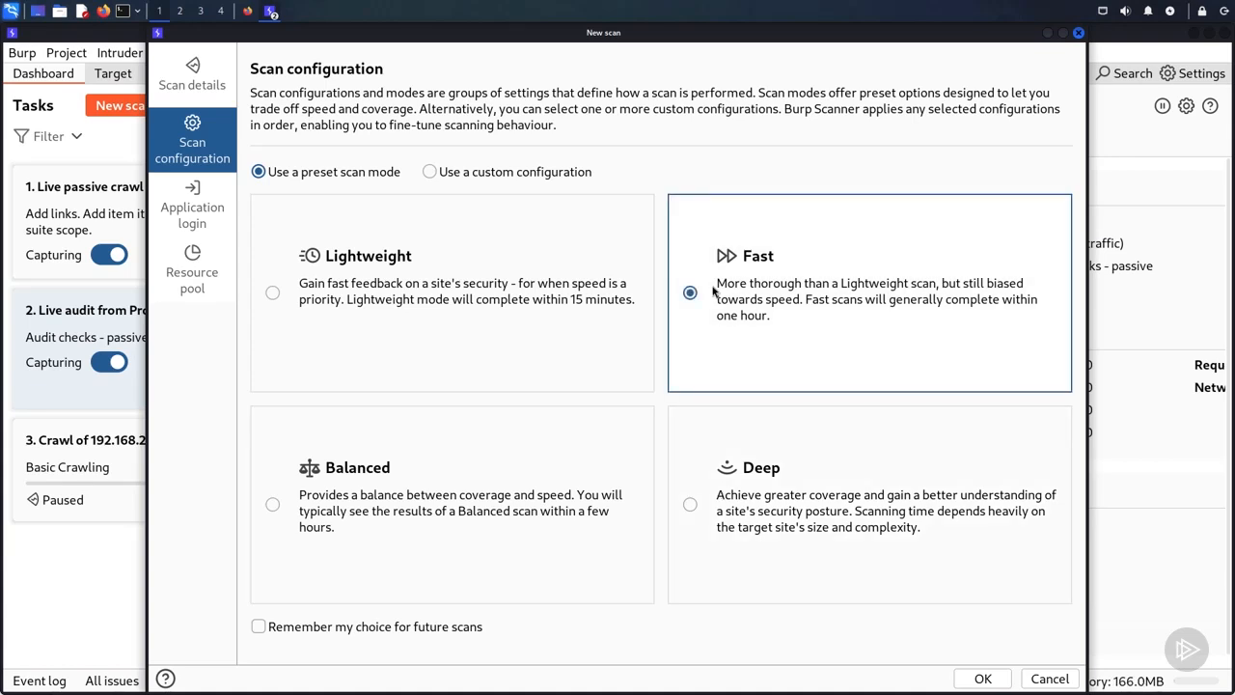
Step: Add application login credentials labelled "Admin Credentials" with the username admin and the account password
left_click(213, 204)
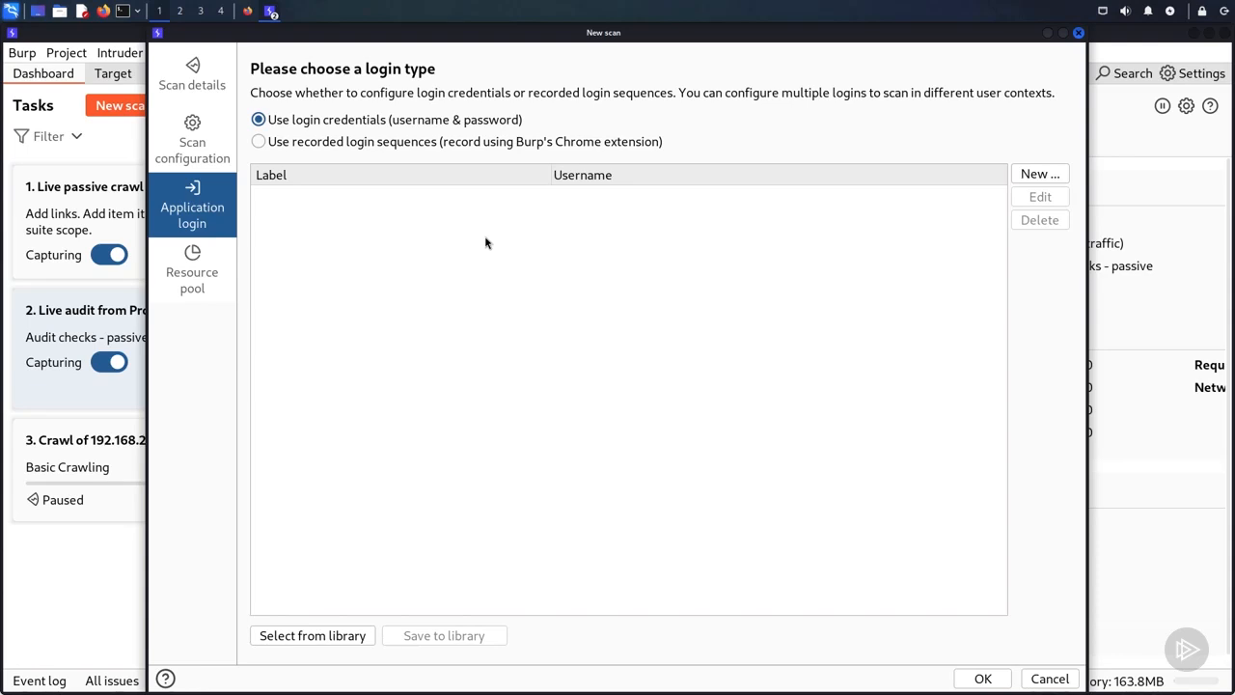
left_click(1039, 173)
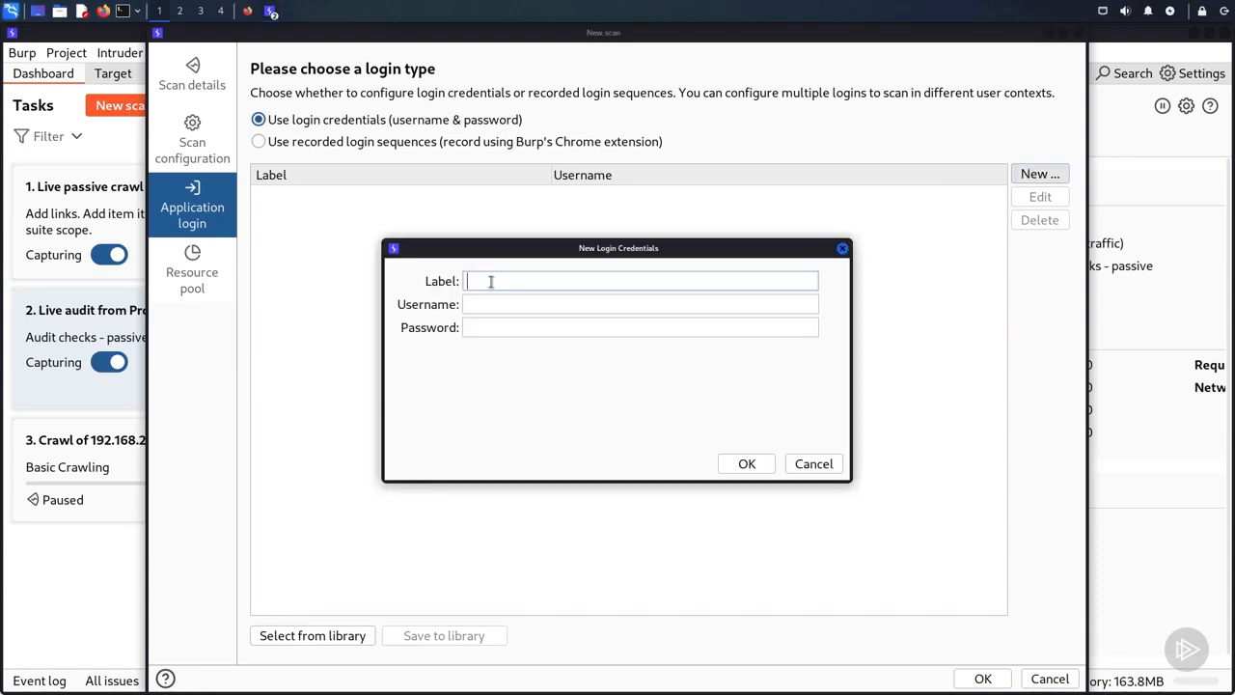
type("Admin Credentials")
key("Tab")
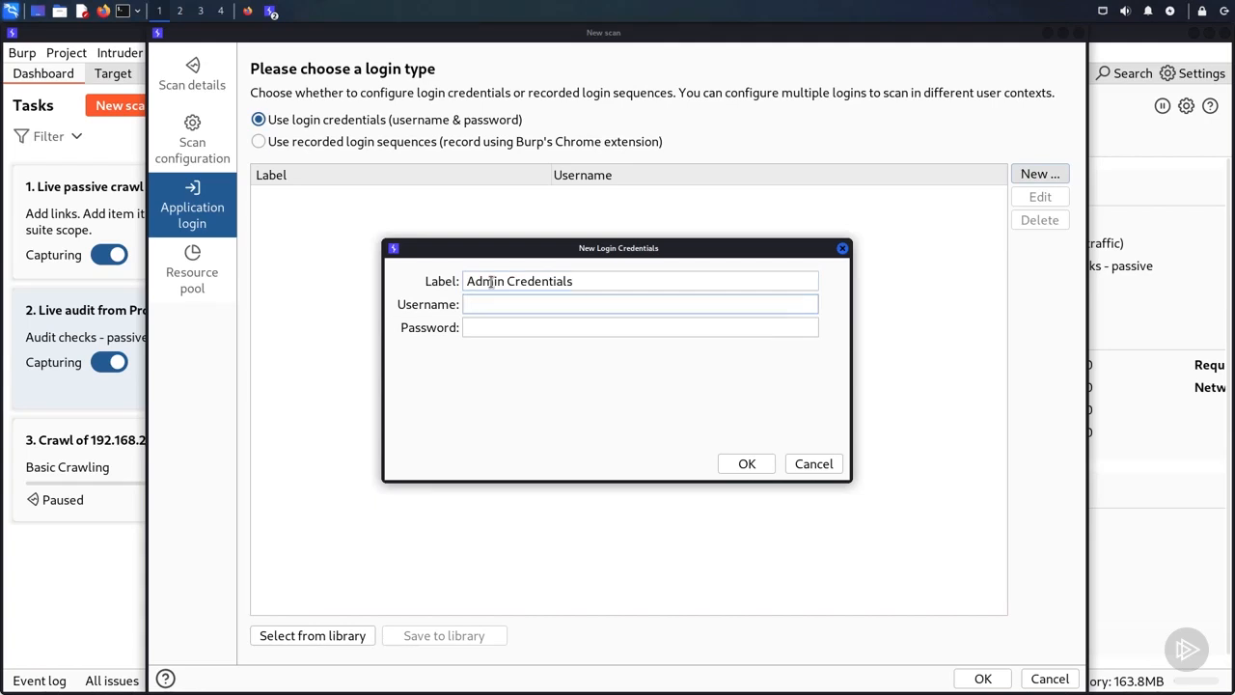
type("admin")
key("Tab")
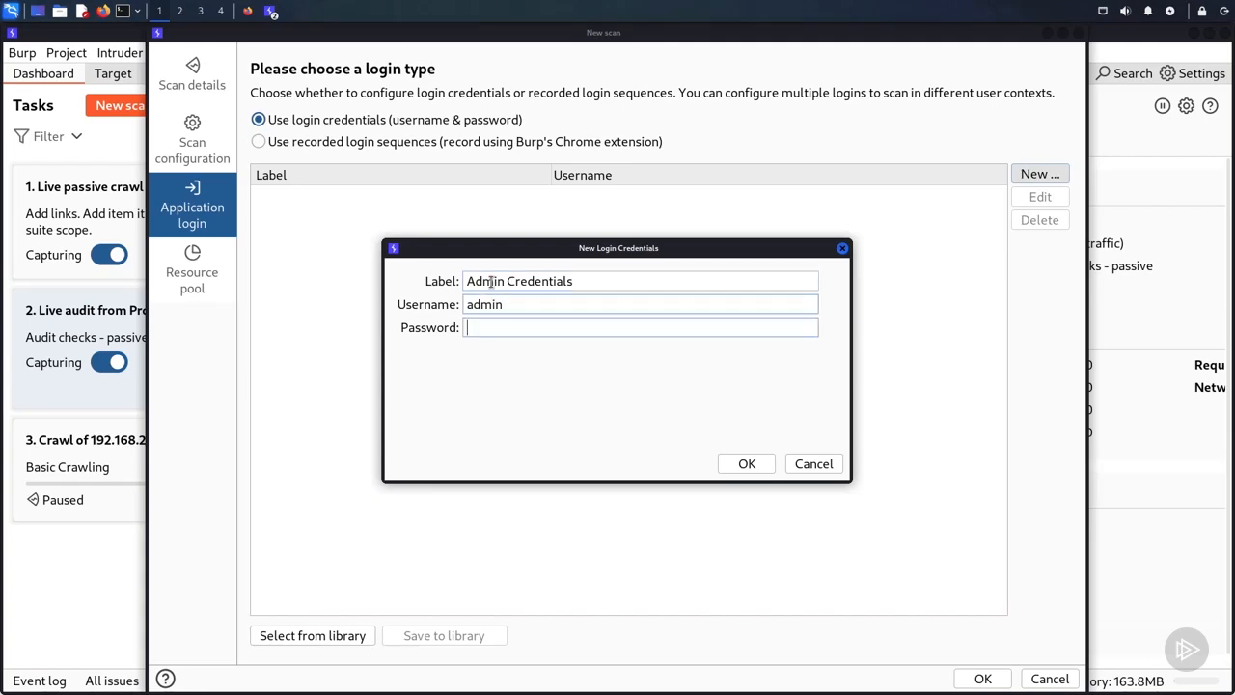
type("password")
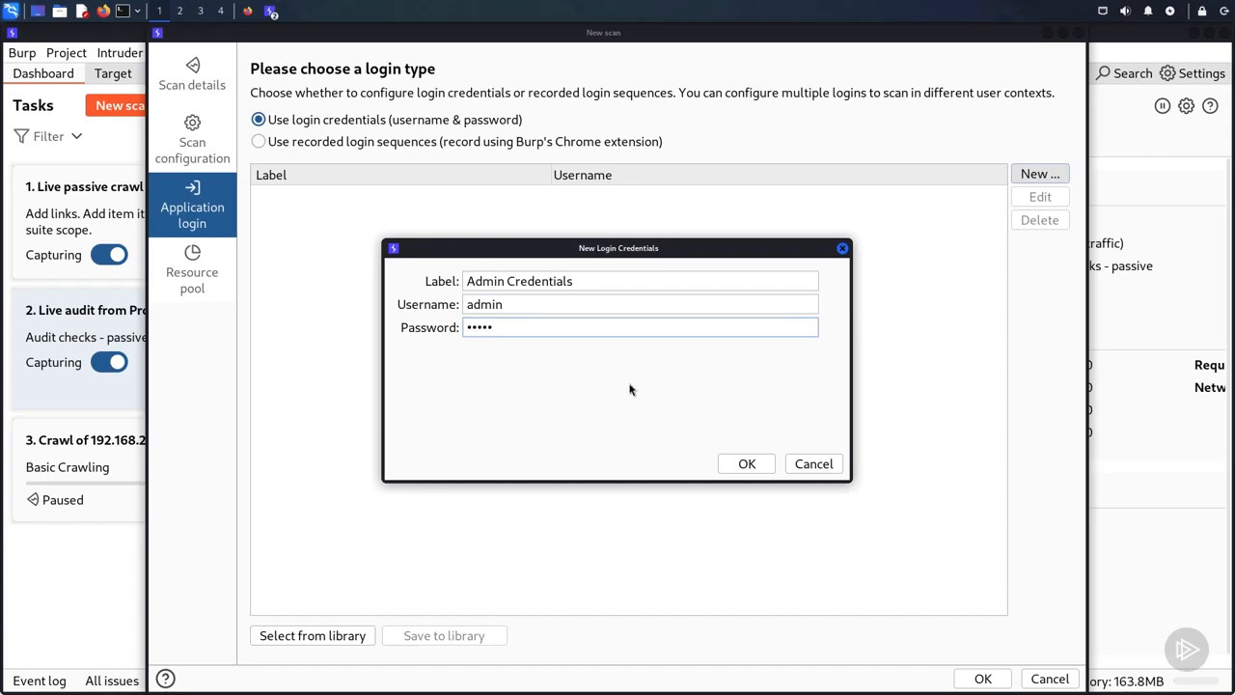
left_click(744, 467)
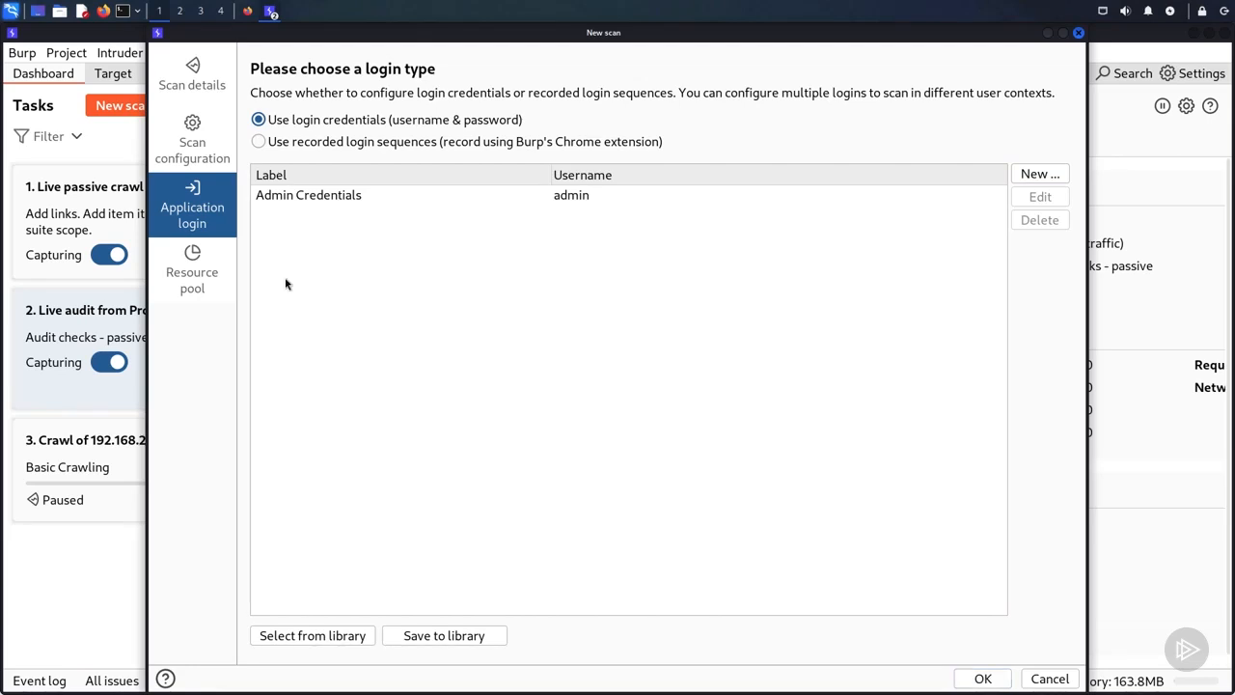
Step: Start the scan in the existing default resource pool after trying a new pool limited to 5 concurrent requests
left_click(192, 261)
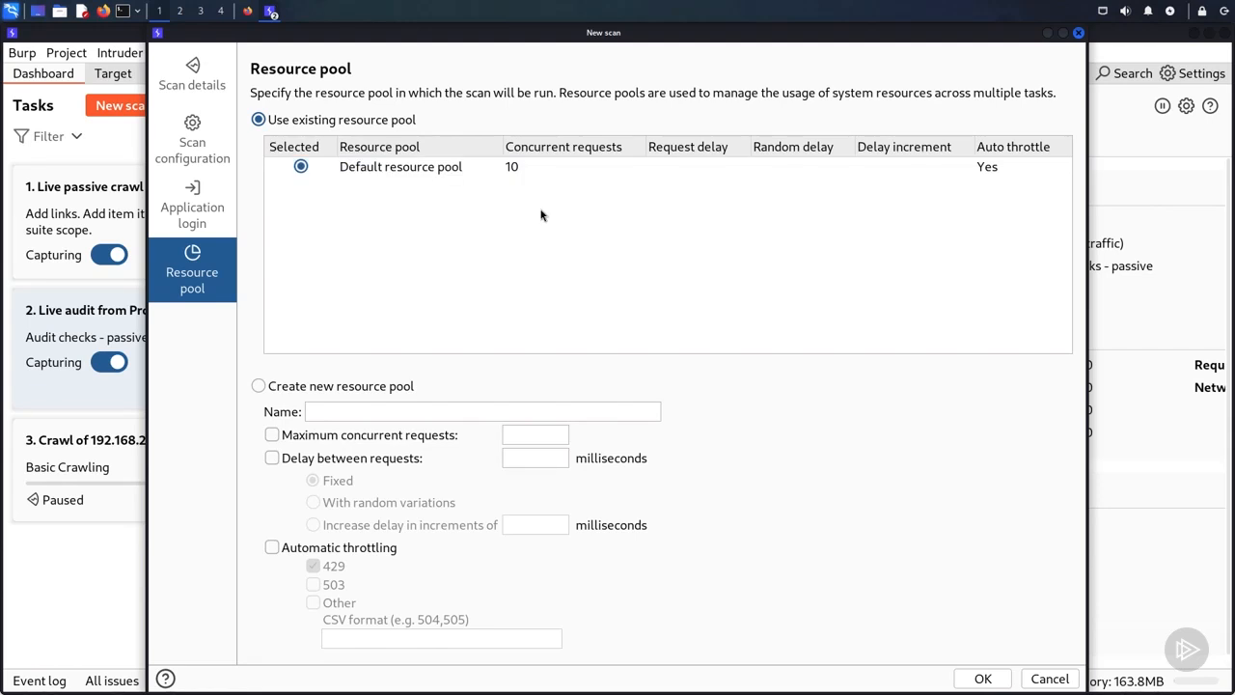
left_click(516, 432)
type("5")
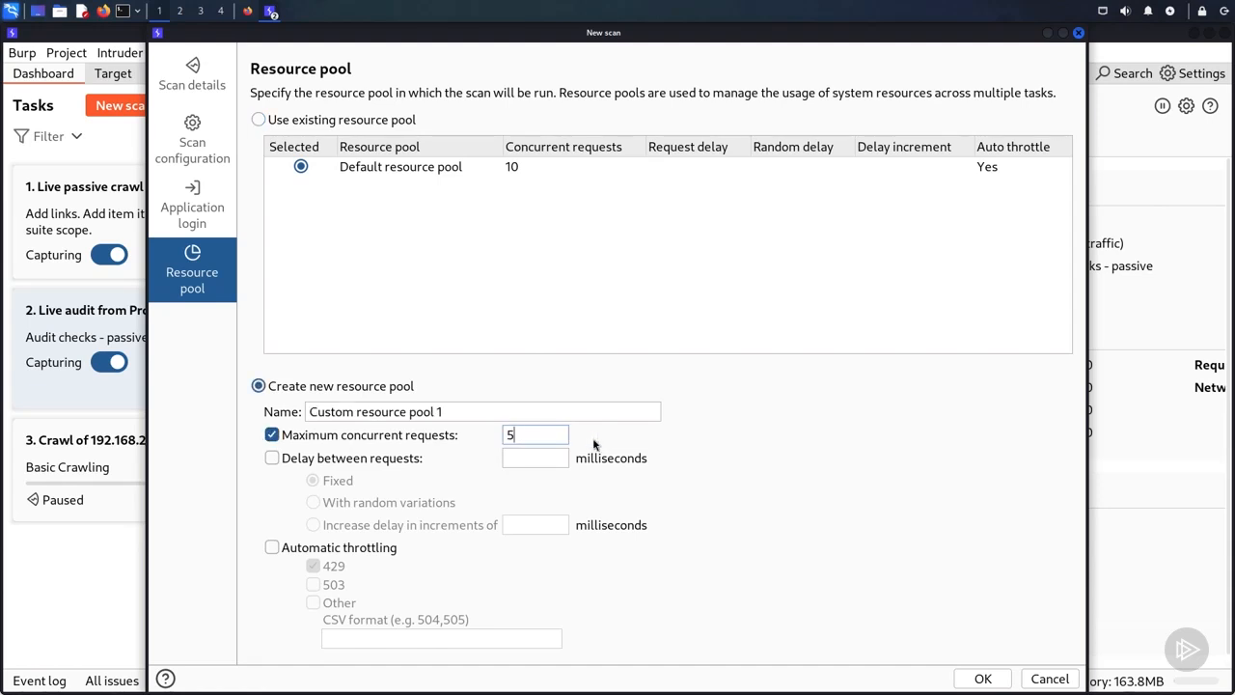
left_click(260, 119)
left_click(980, 677)
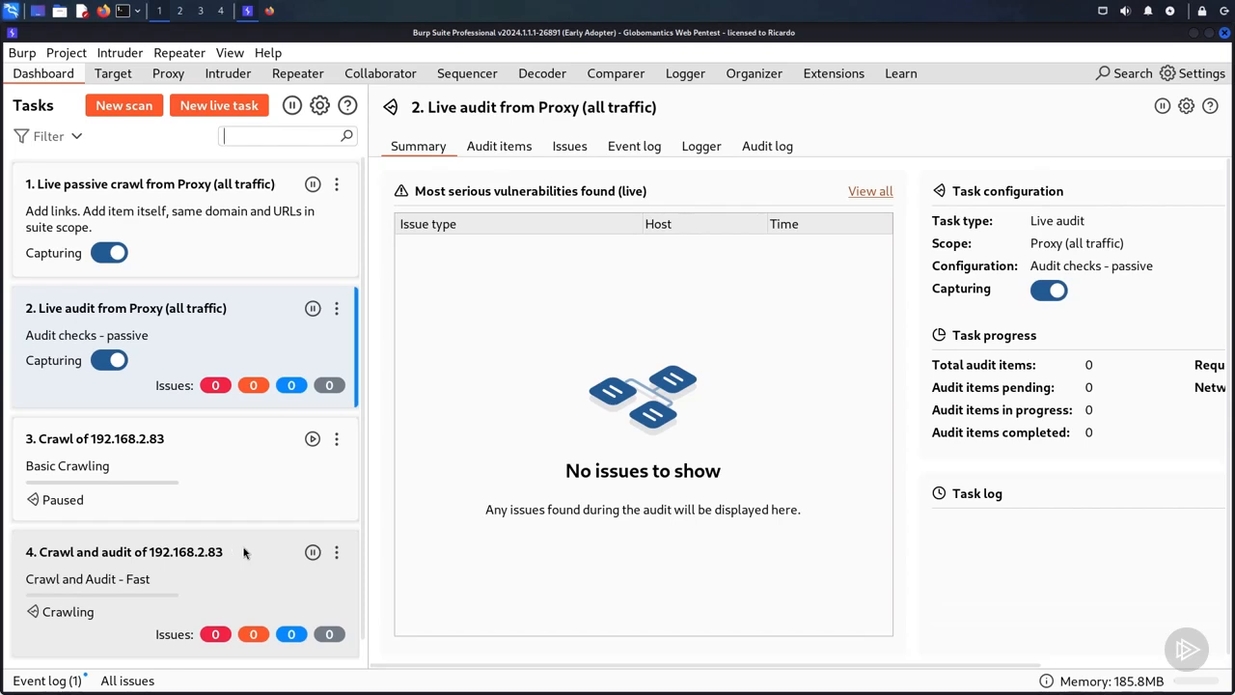
Step: Open the "Crawl and audit of 192.168.2.83" task in a new window and check its summary and live crawl view
left_click(337, 553)
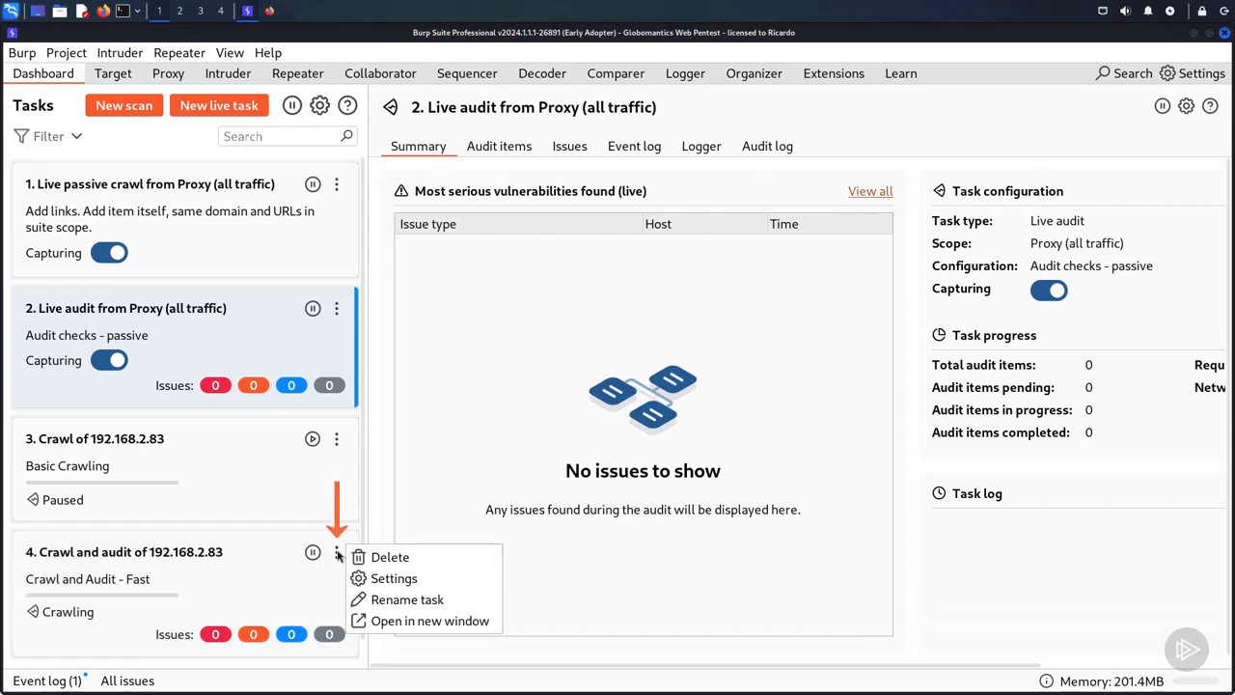
left_click(397, 625)
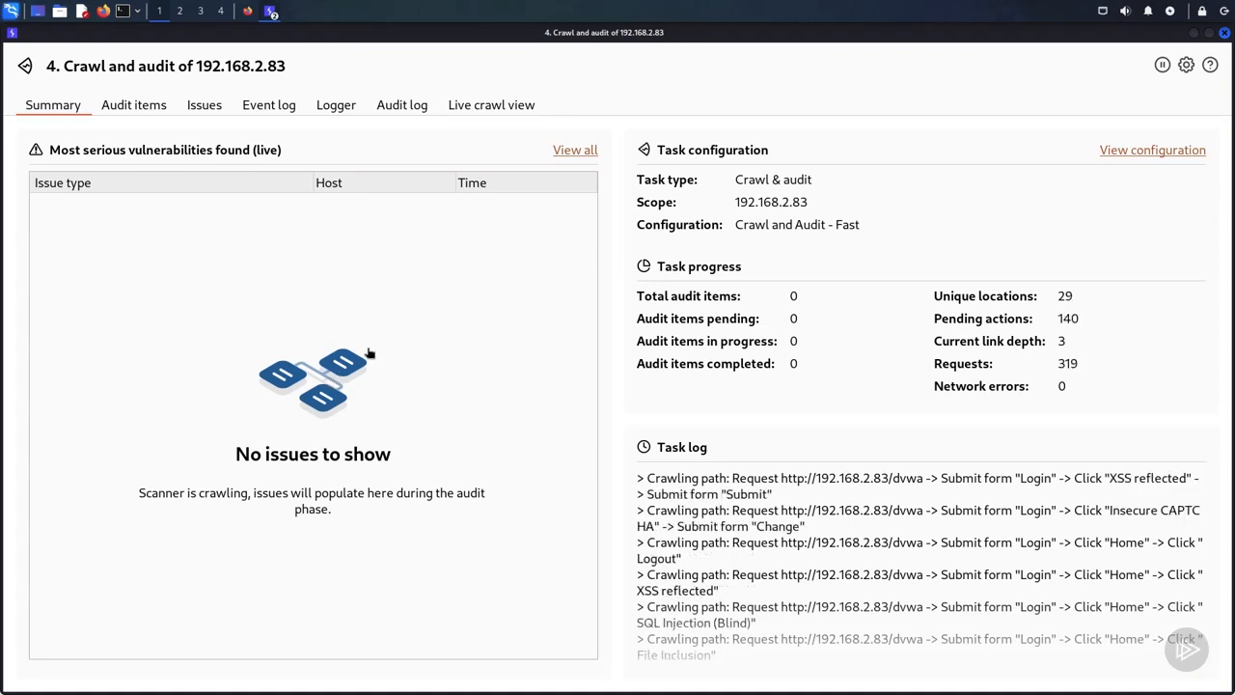
left_click(477, 106)
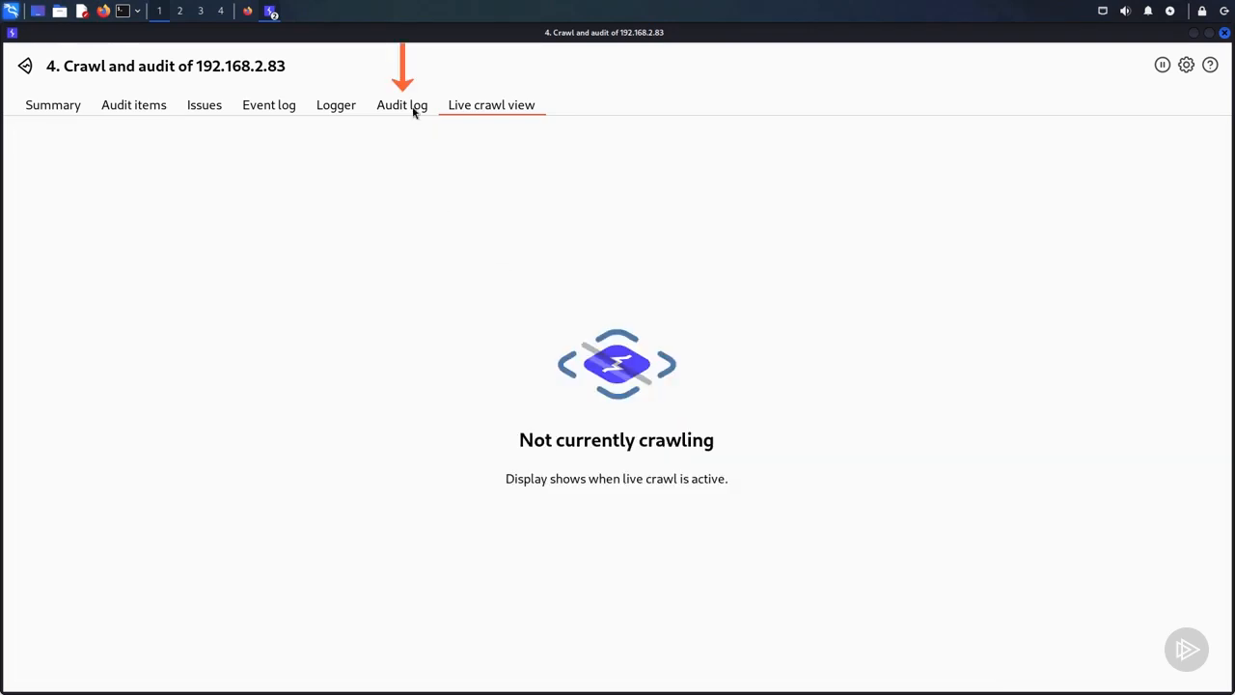
Step: Review the task's audit log, selecting the HttpOnly cookie issue for /dvwa/, the Referer leakage for /dvwa/instructions.php and the Flash cross-domain policy issue
left_click(413, 108)
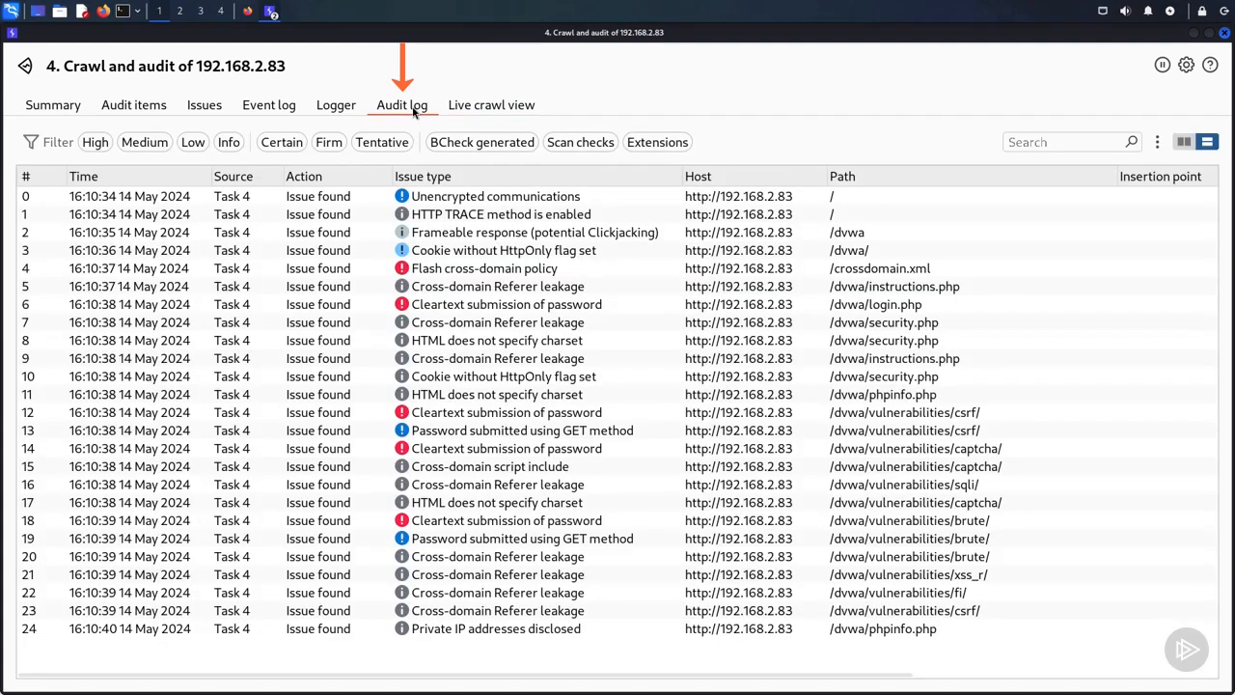
left_click(503, 252)
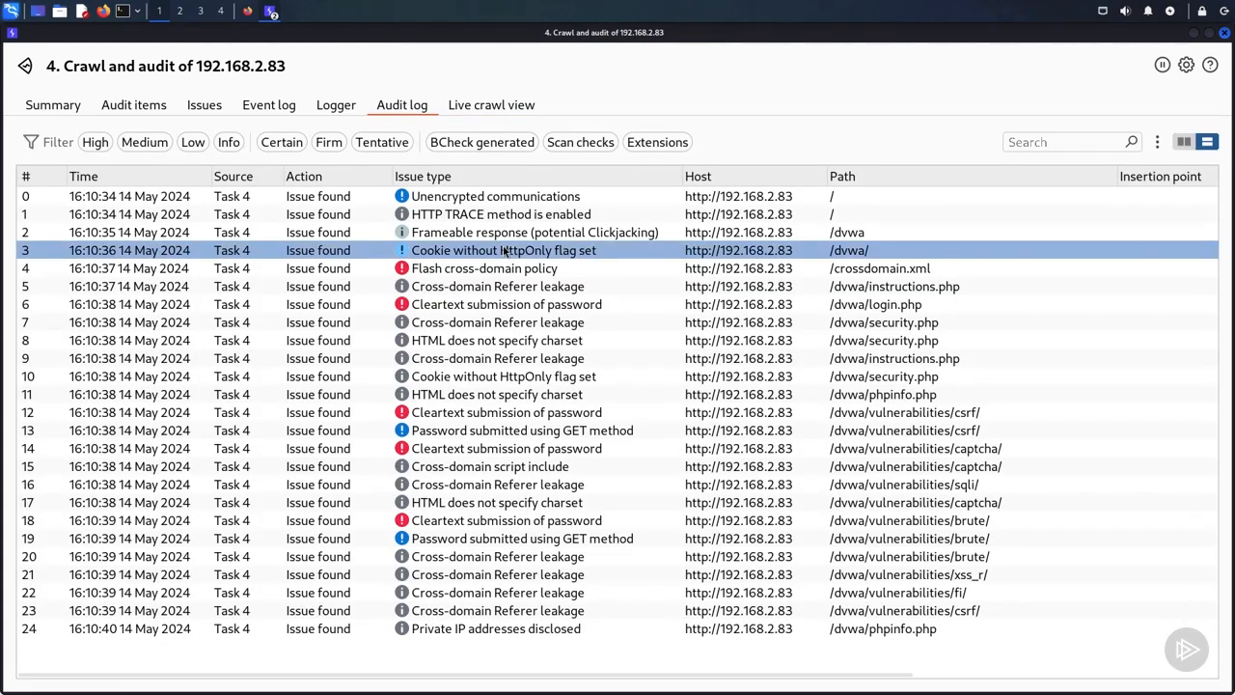
left_click(502, 287)
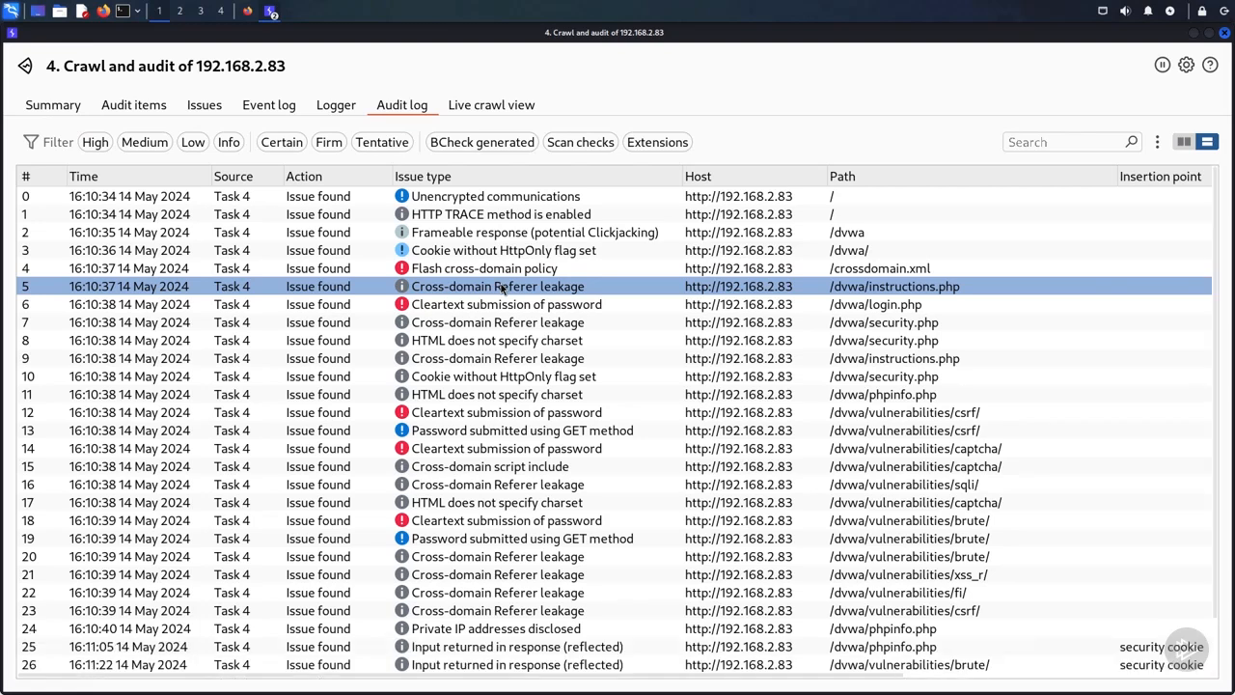
left_click(505, 272)
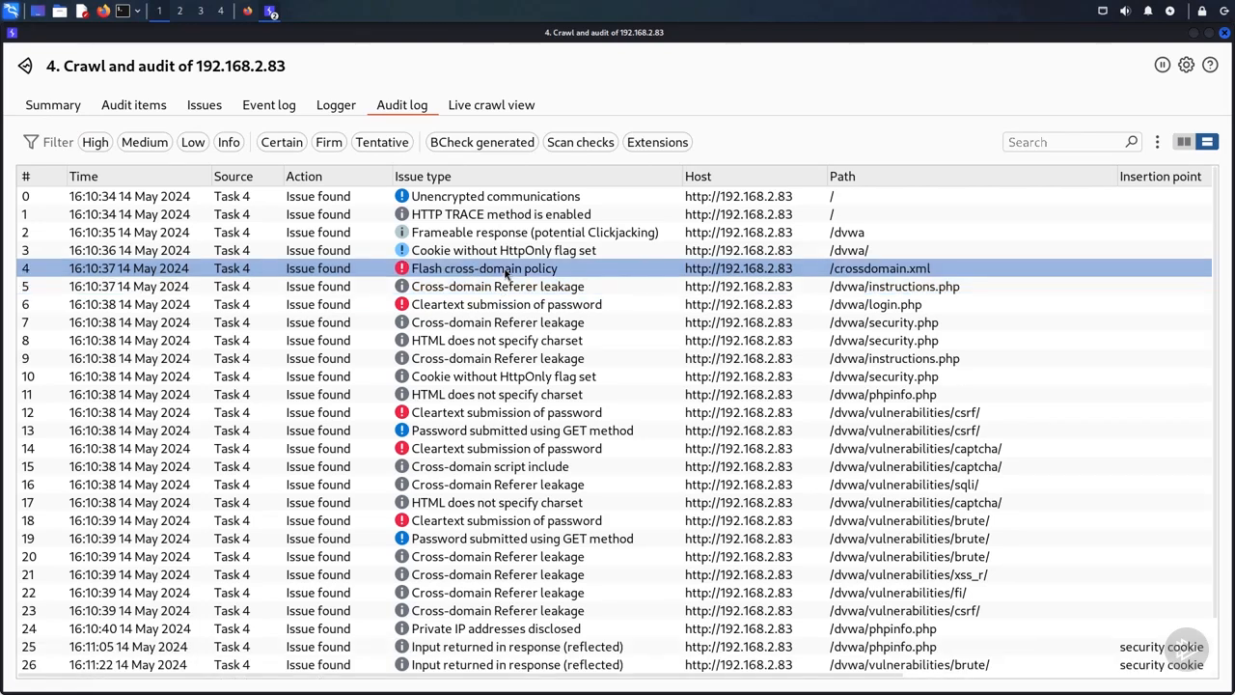
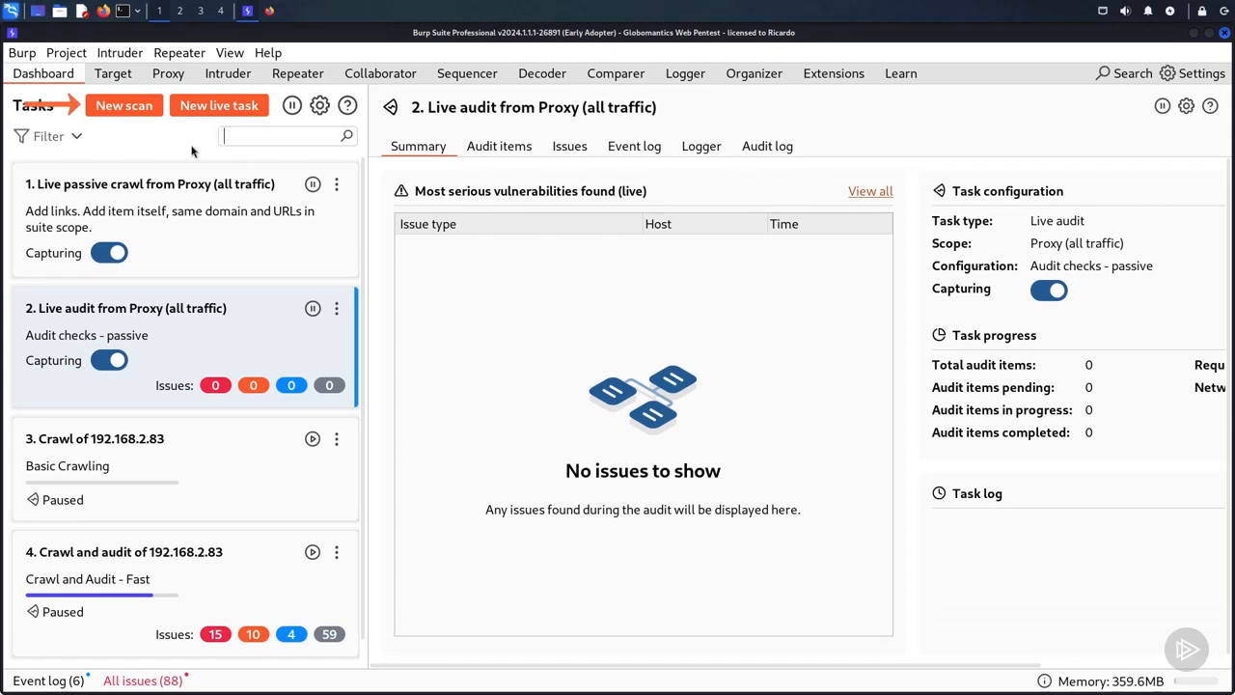
left_click(143, 110)
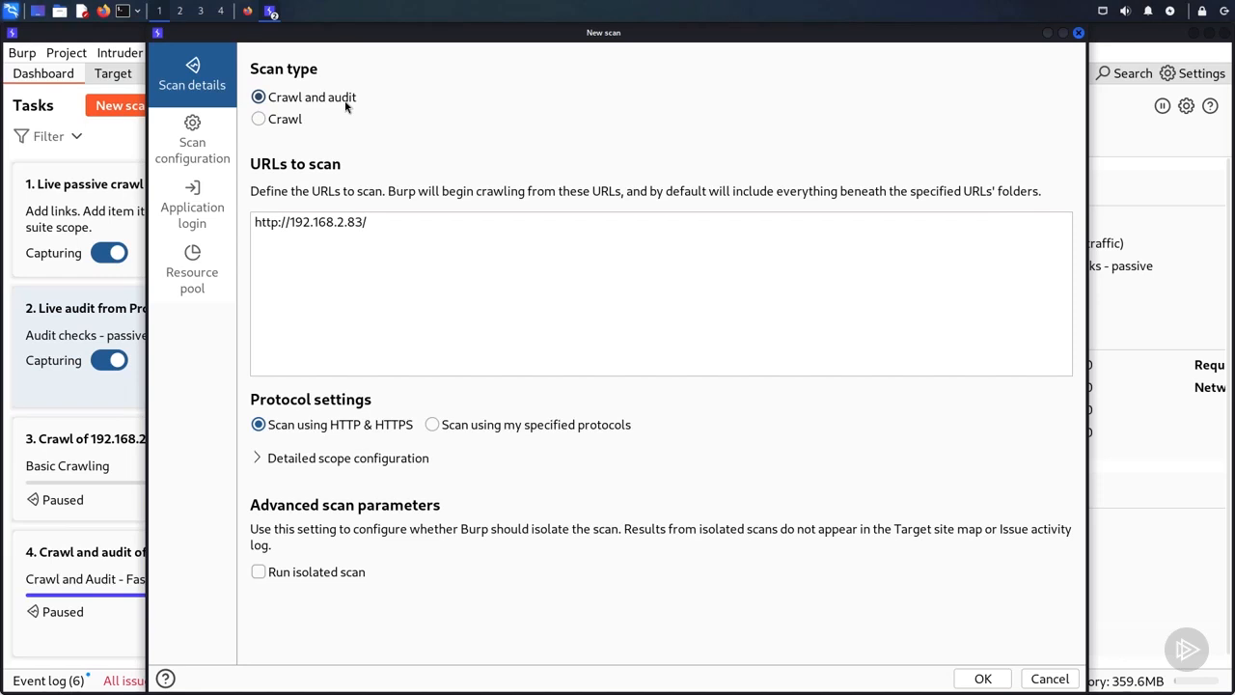
left_click(403, 225)
type("dvwa")
left_click(433, 426)
Step: Check the included and excluded URL prefixes in the detailed scope configuration
left_click(258, 459)
scroll(442, 512, "down", 3)
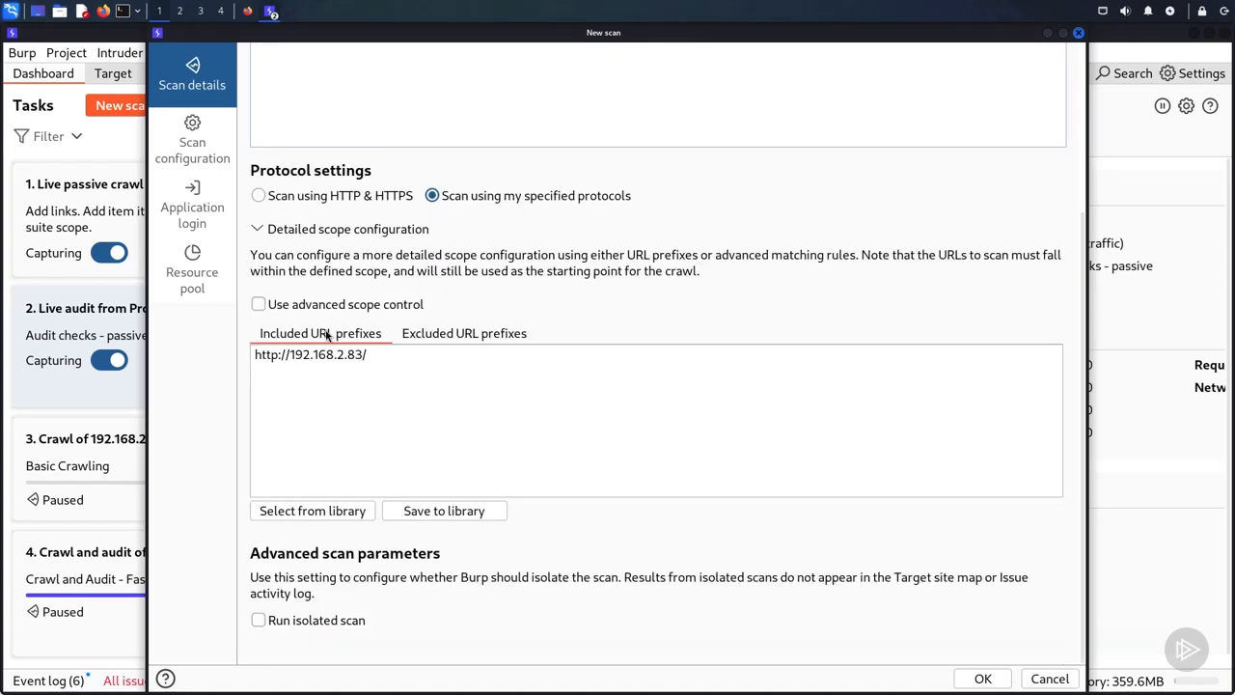
left_click(443, 335)
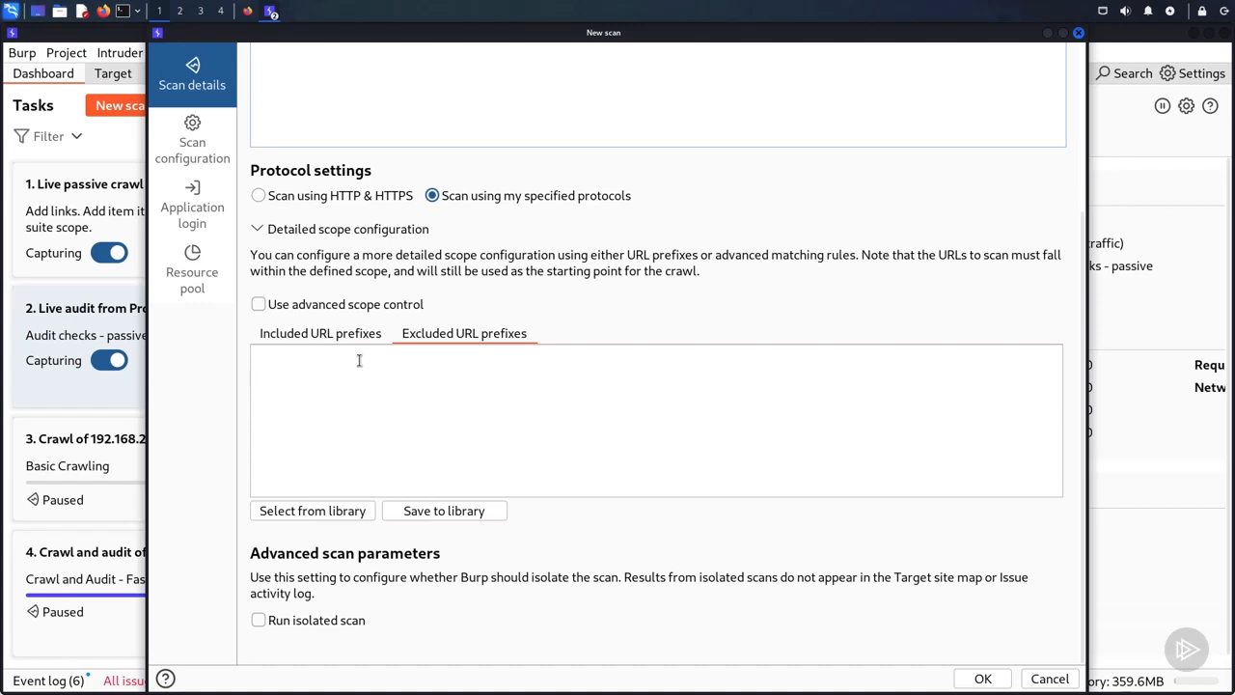
Step: Switch the scan to a custom configuration and browse the library's built-in audit and crawl configurations without adding one
left_click(209, 140)
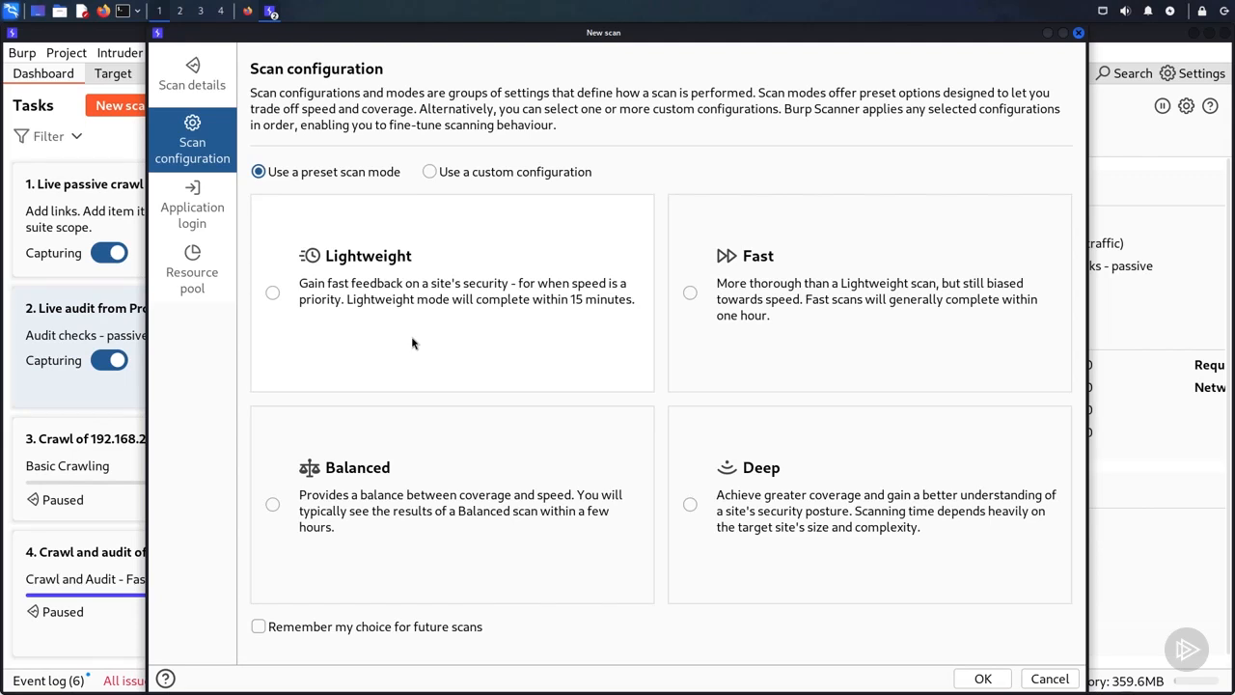
left_click(430, 172)
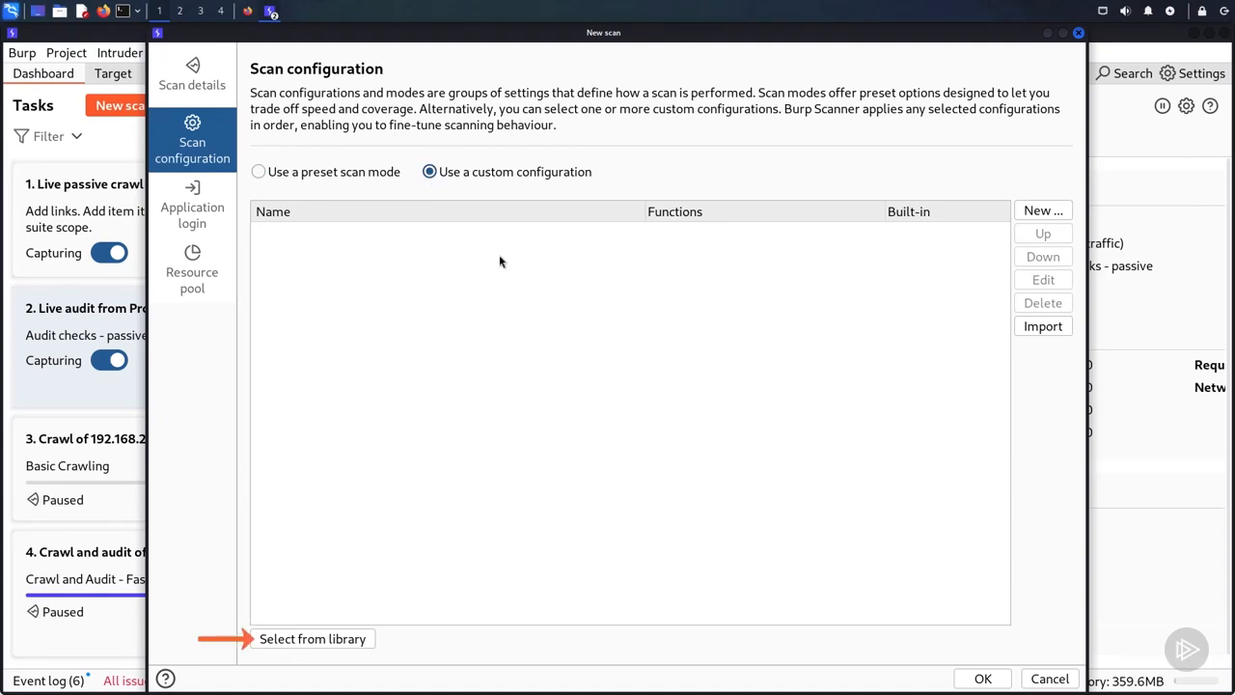
left_click(333, 641)
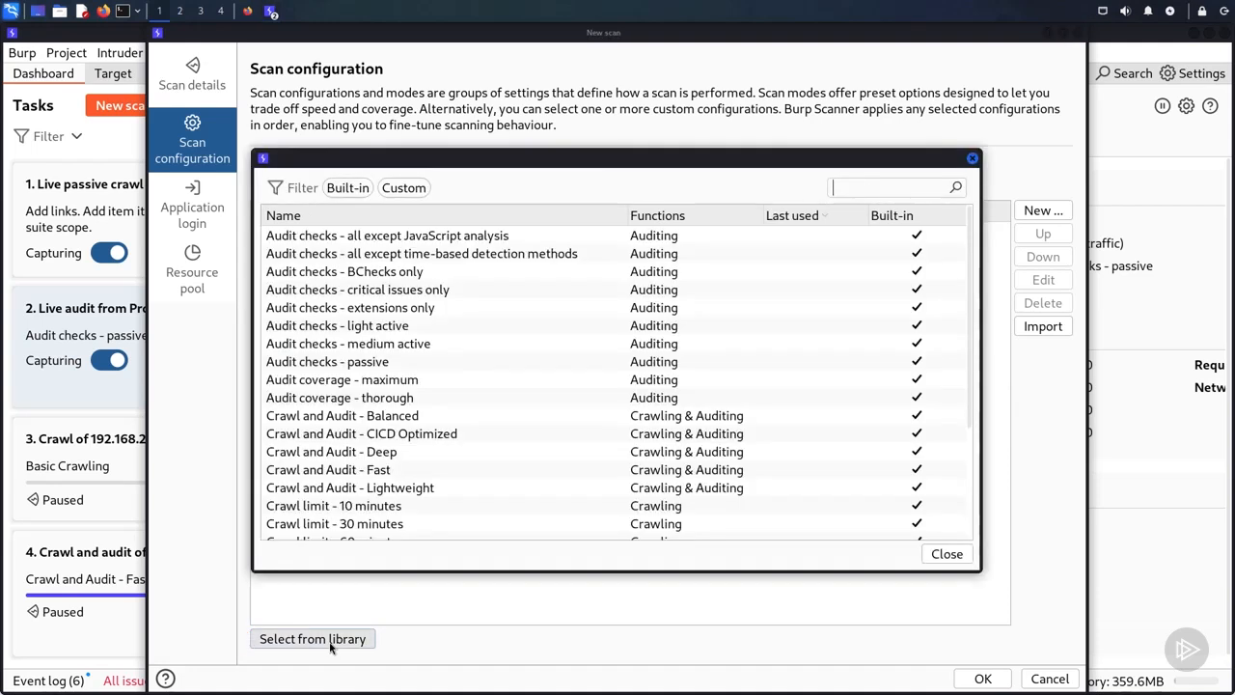
left_click(450, 415)
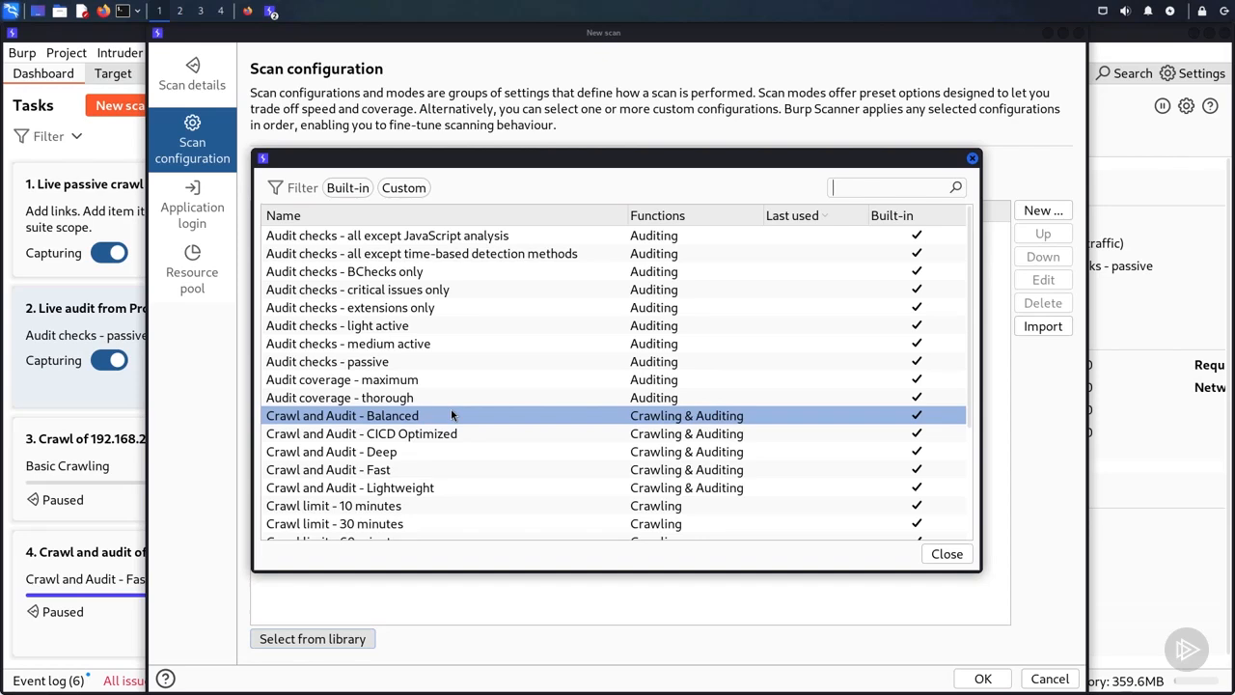
left_click(449, 306)
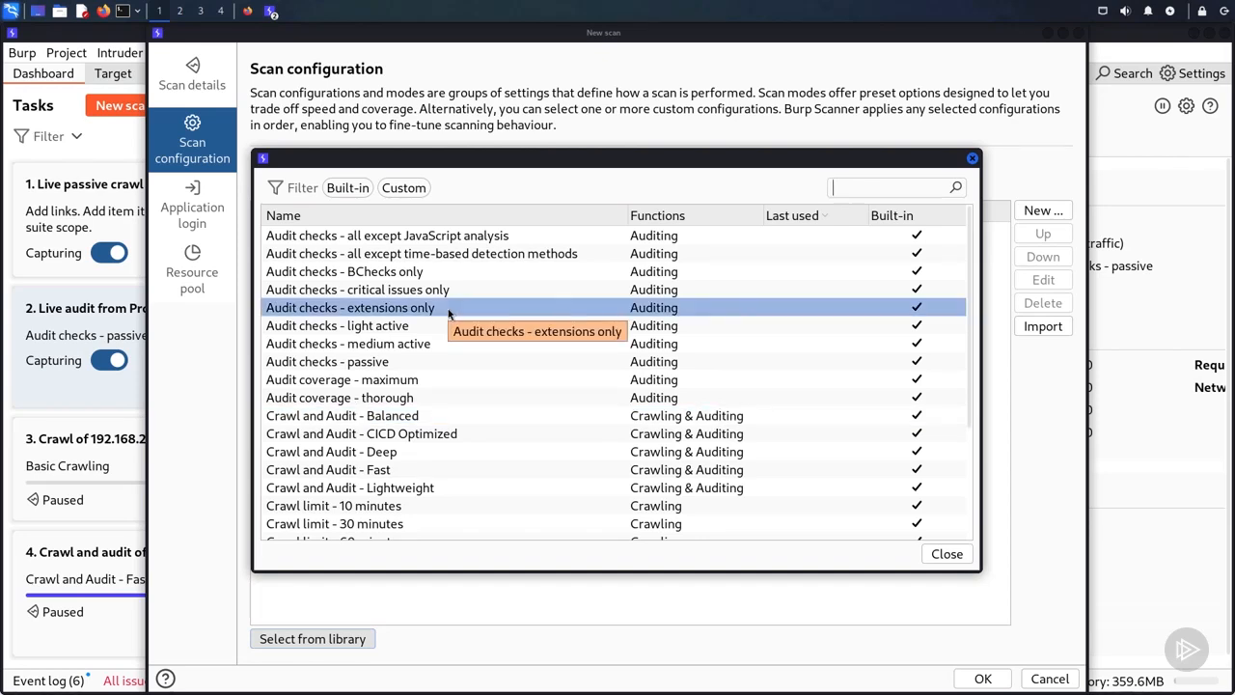
left_click(490, 241)
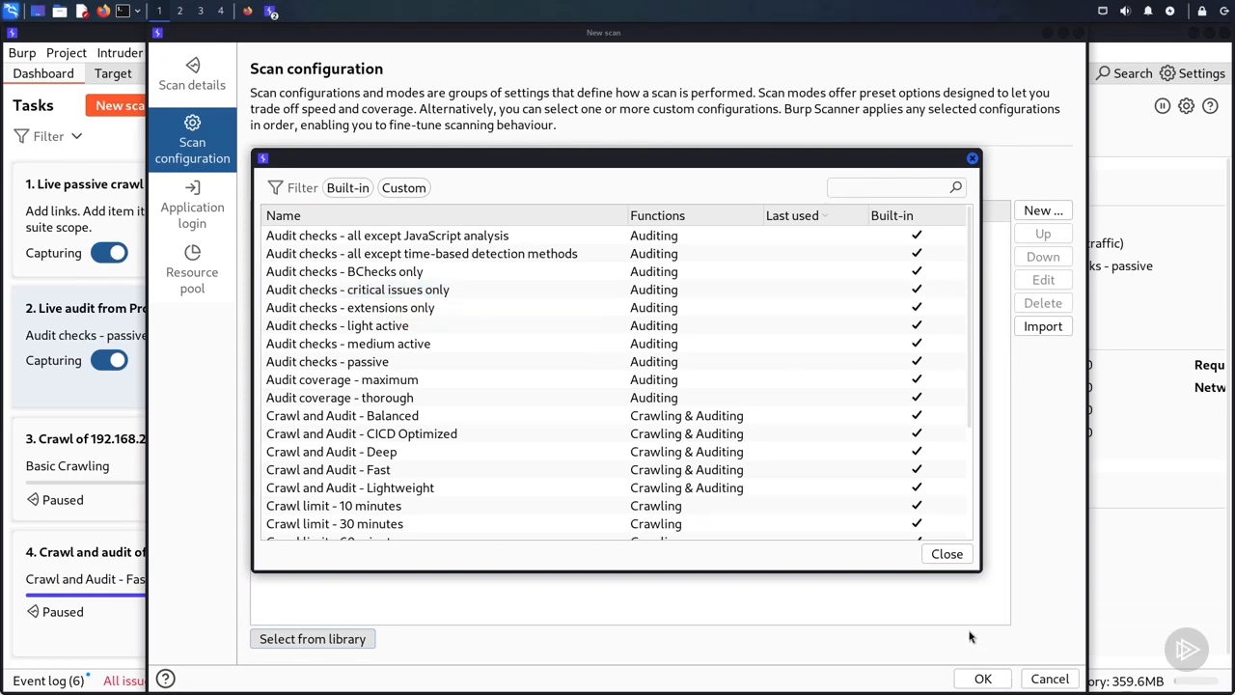
left_click(950, 554)
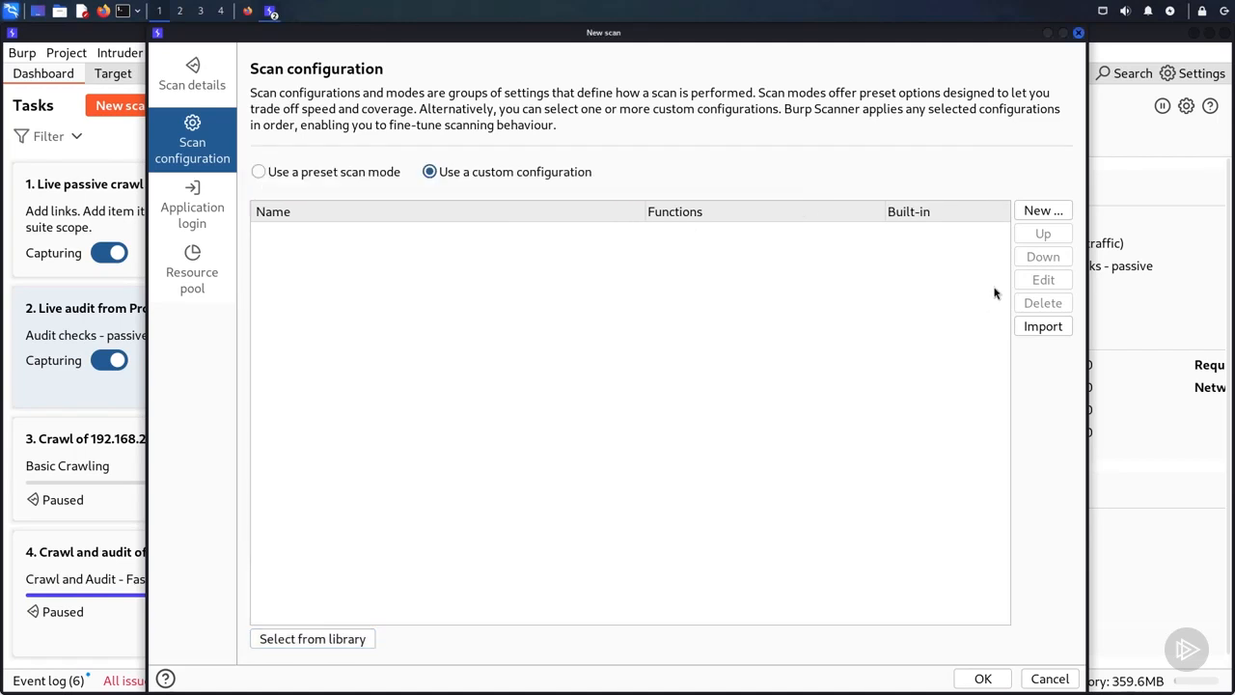
Step: Create a new auditing configuration named "Globomantics Web Scan"
left_click(1034, 212)
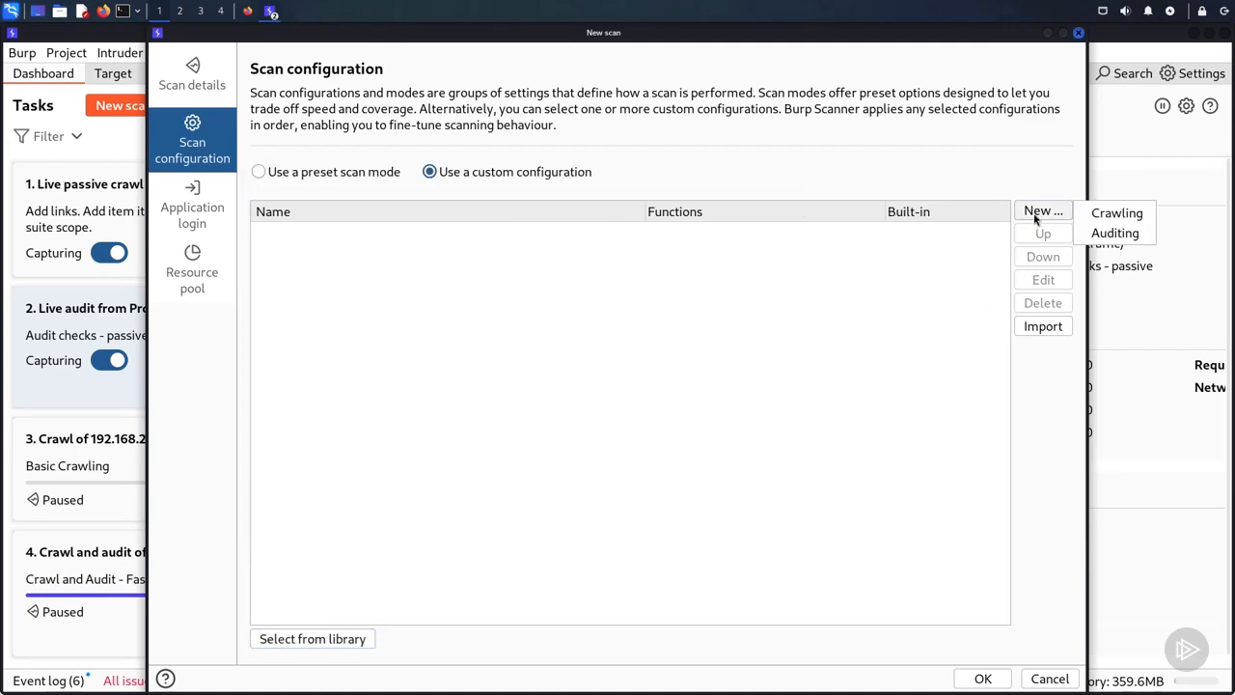
left_click(1105, 237)
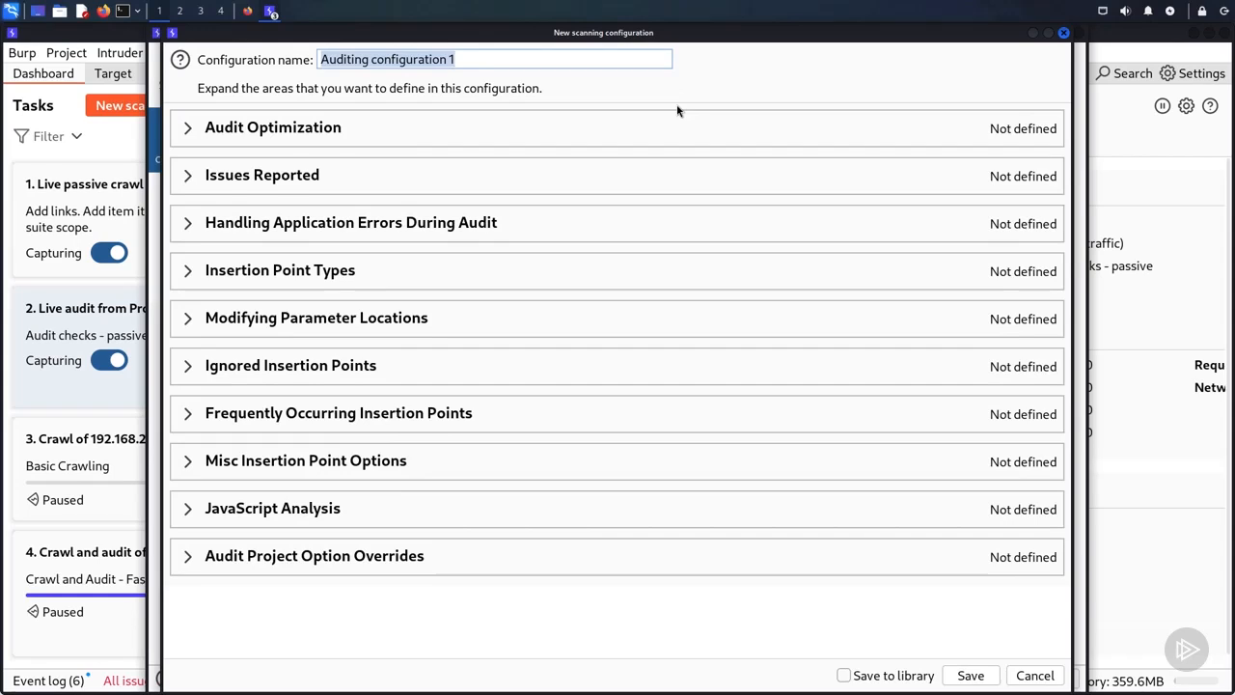
type("Globomantics web")
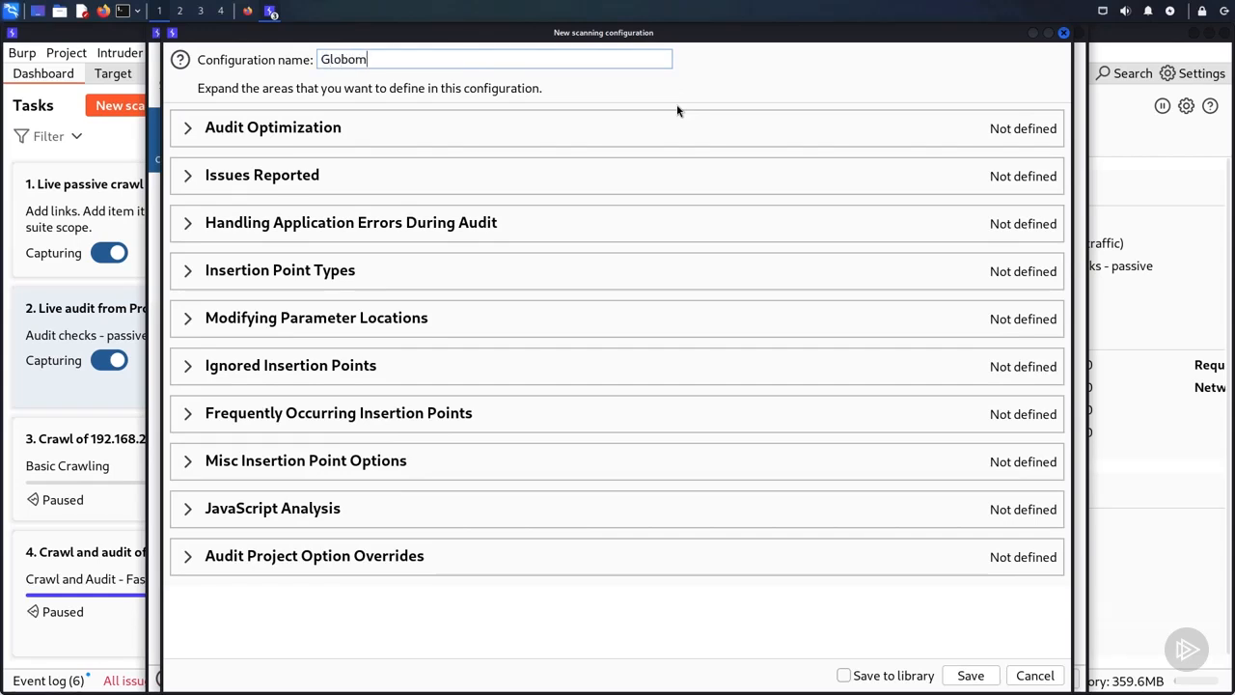
key("BackSpace")
key("BackSpace")
key("BackSpace")
key("BackSpace")
type("Web Scan")
Step: In the audit optimization settings, set accuracy to Minimize false positives and the maximum total crawl and audit time to 60 minutes
left_click(187, 129)
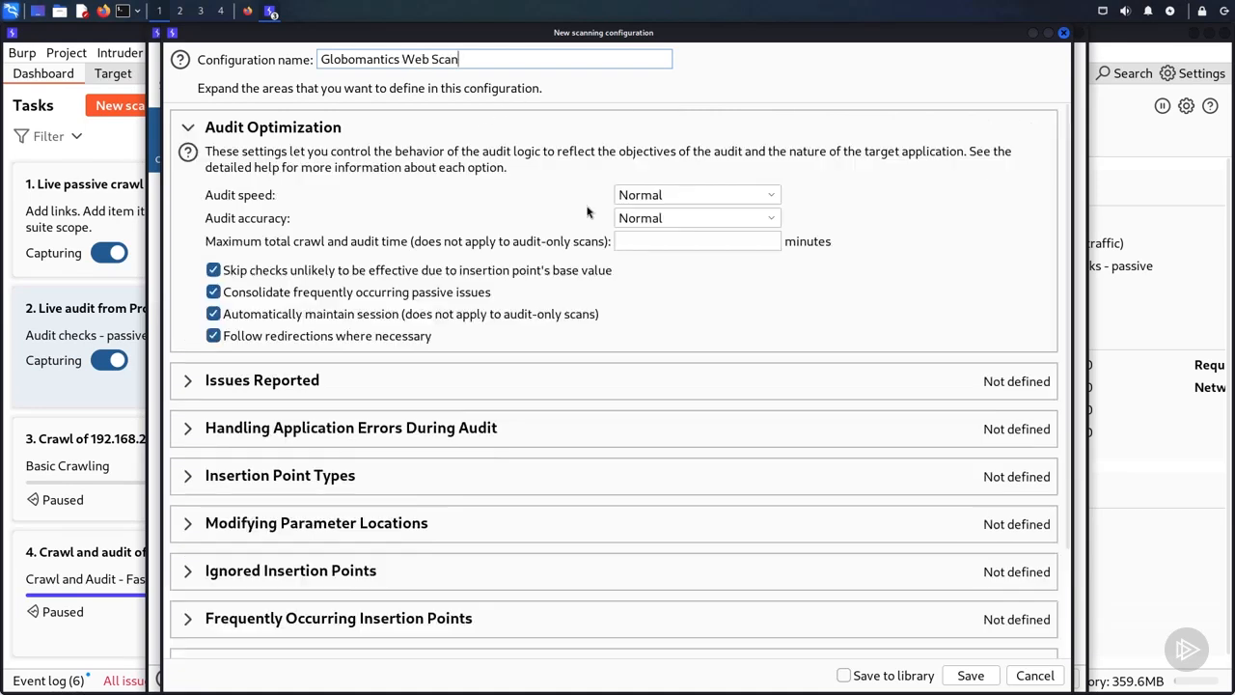
left_click(672, 196)
left_click(524, 196)
left_click(675, 219)
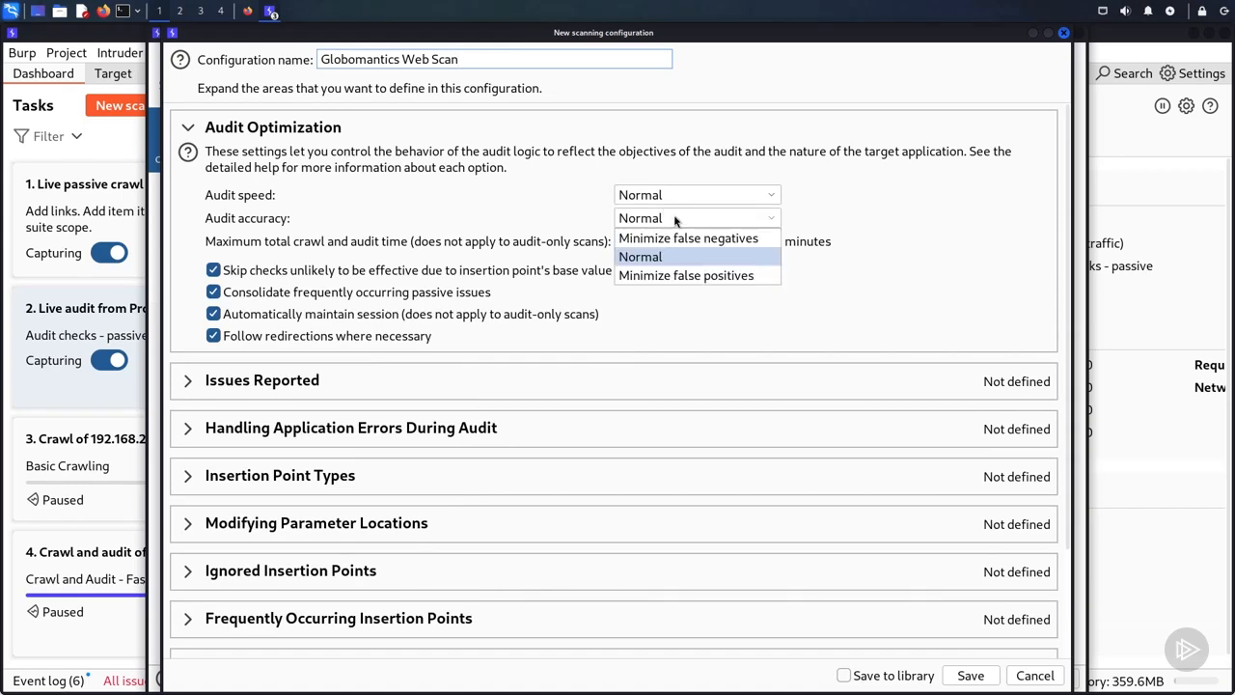
left_click(655, 278)
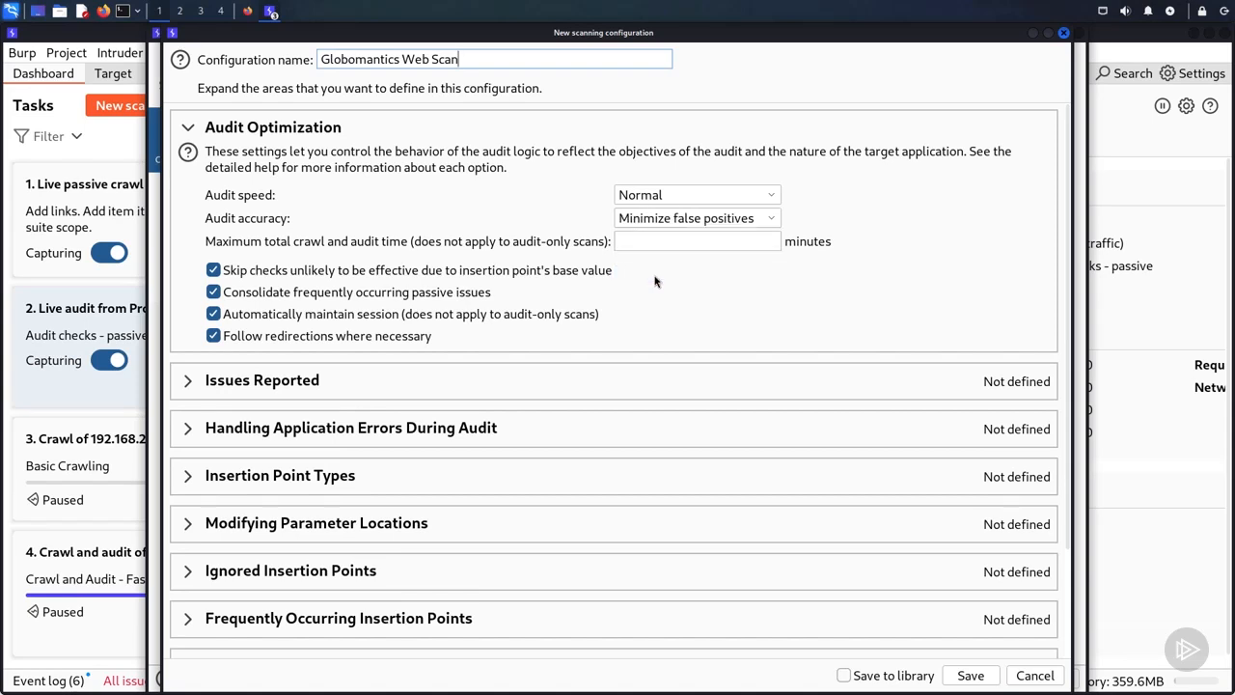
left_click(647, 242)
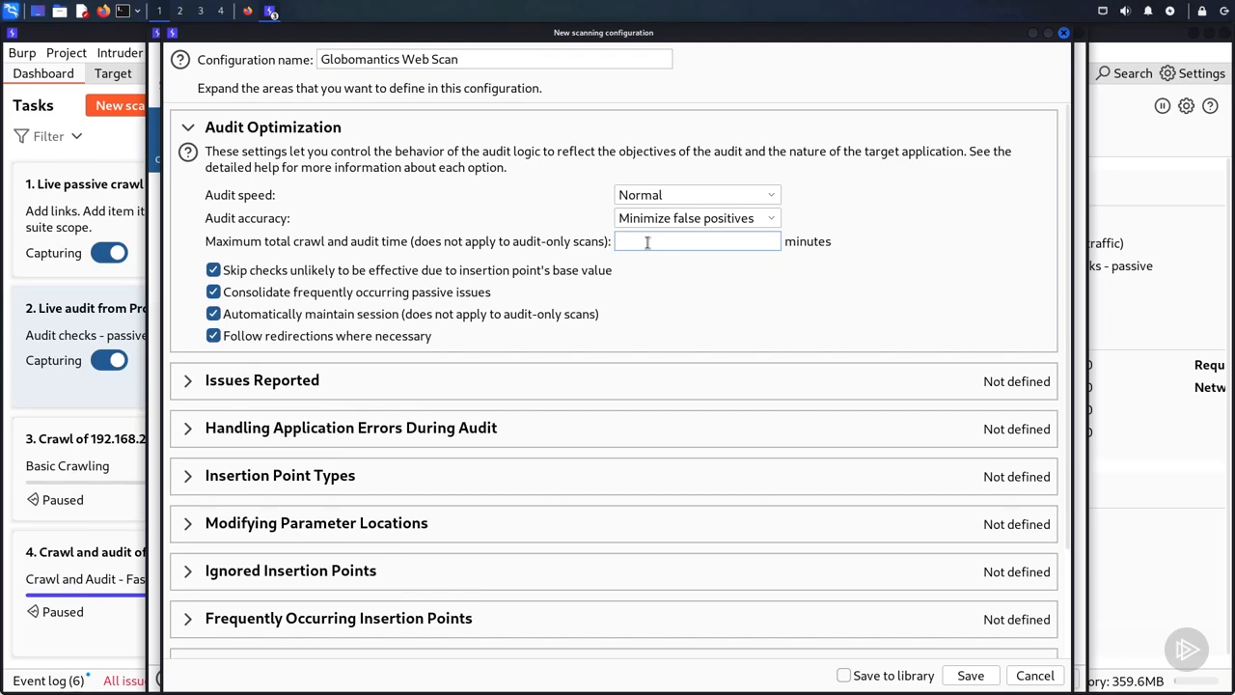
type("60")
Step: Try disabling the client-side SQL injection and local file path manipulation checks as individual issues, and return to selecting issues by scan type
left_click(180, 384)
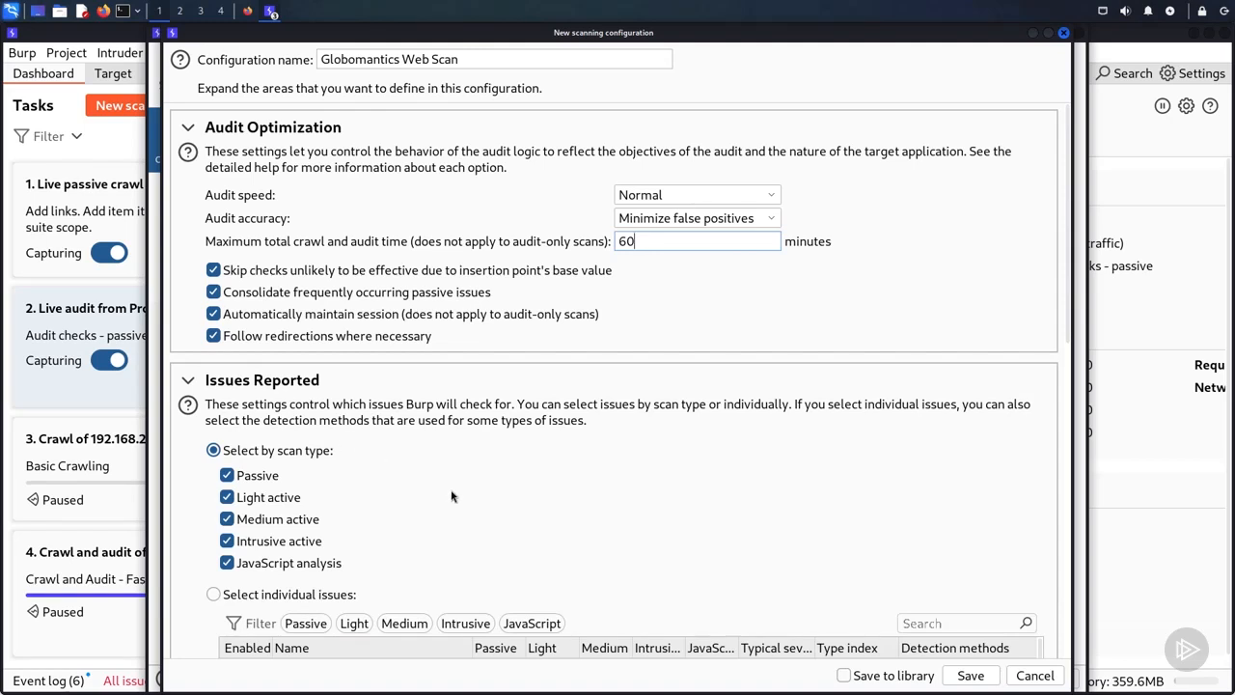
scroll(450, 496, "down", 5)
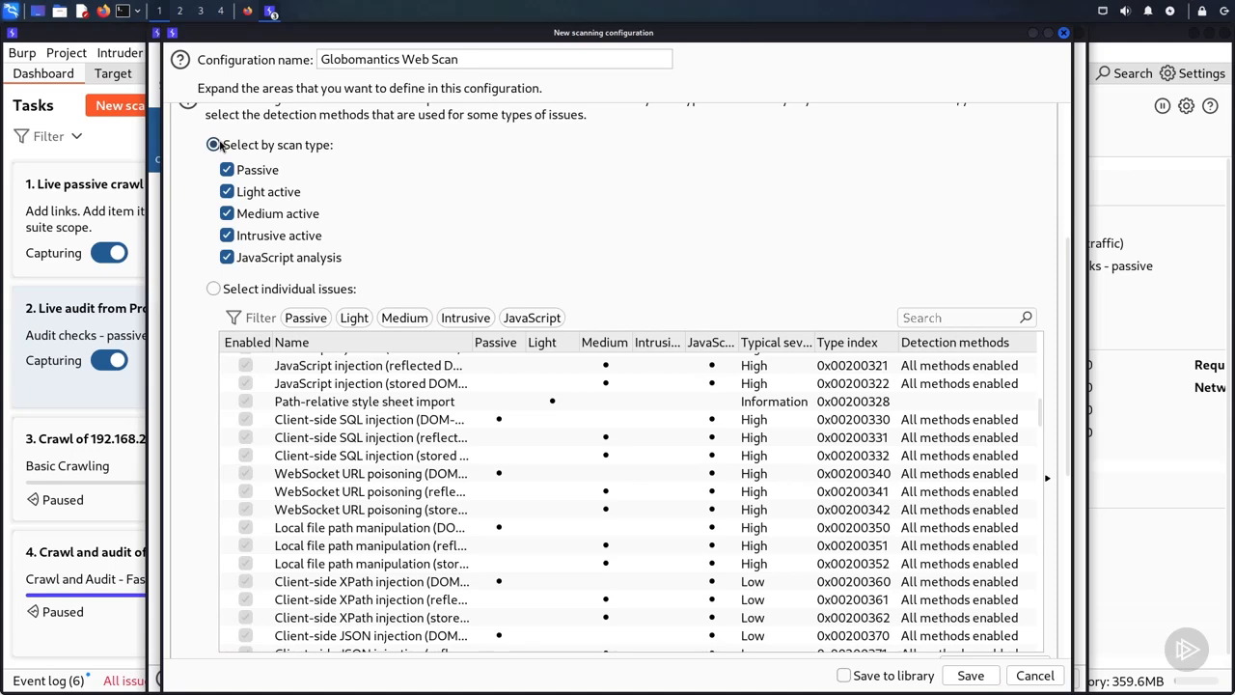
left_click(213, 289)
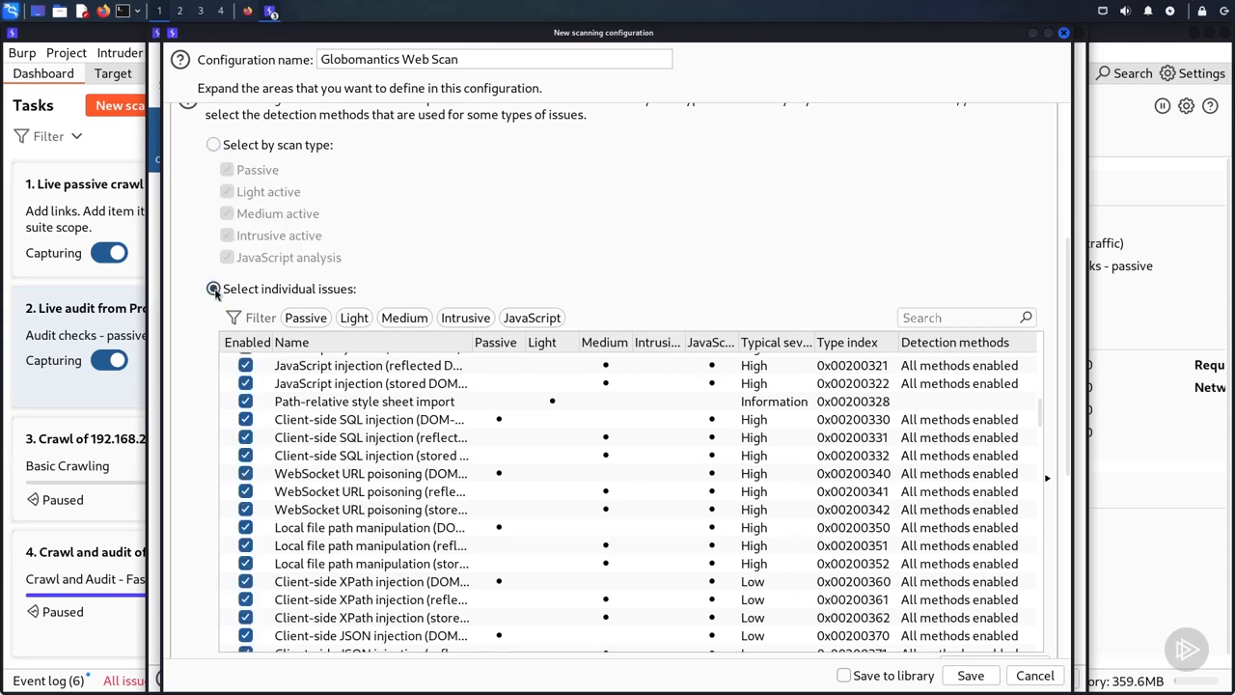
left_click(247, 390)
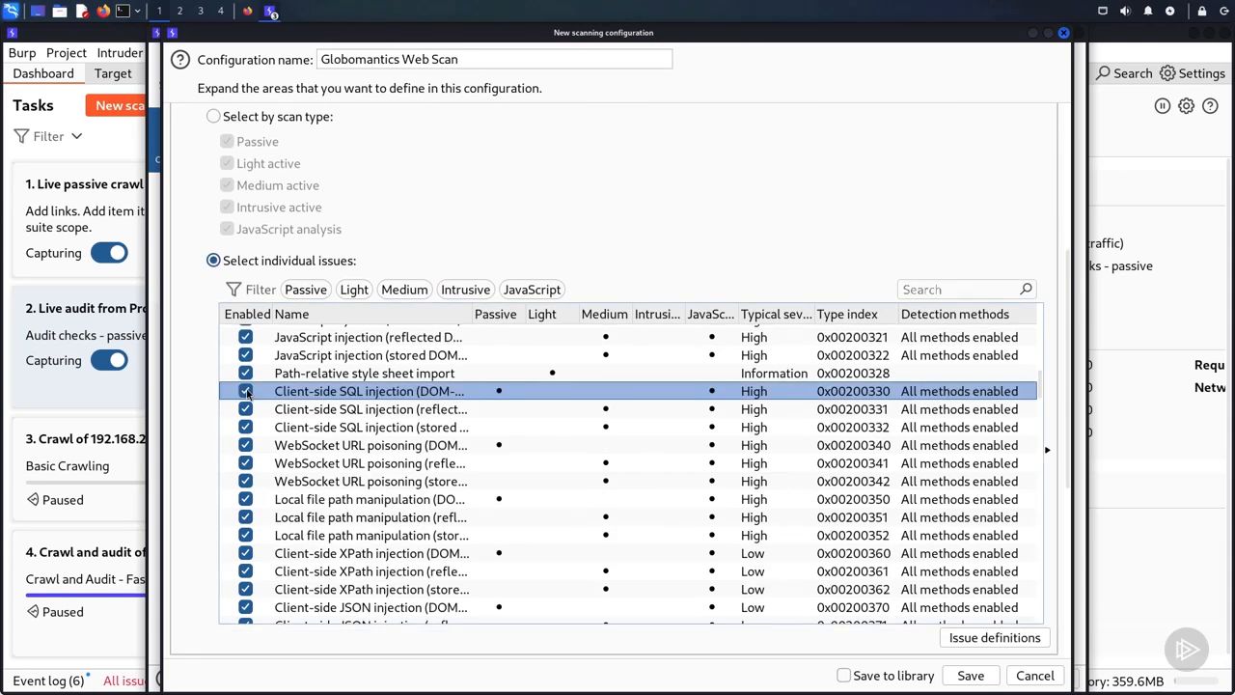
left_click(245, 390)
left_click(245, 409)
left_click(245, 427)
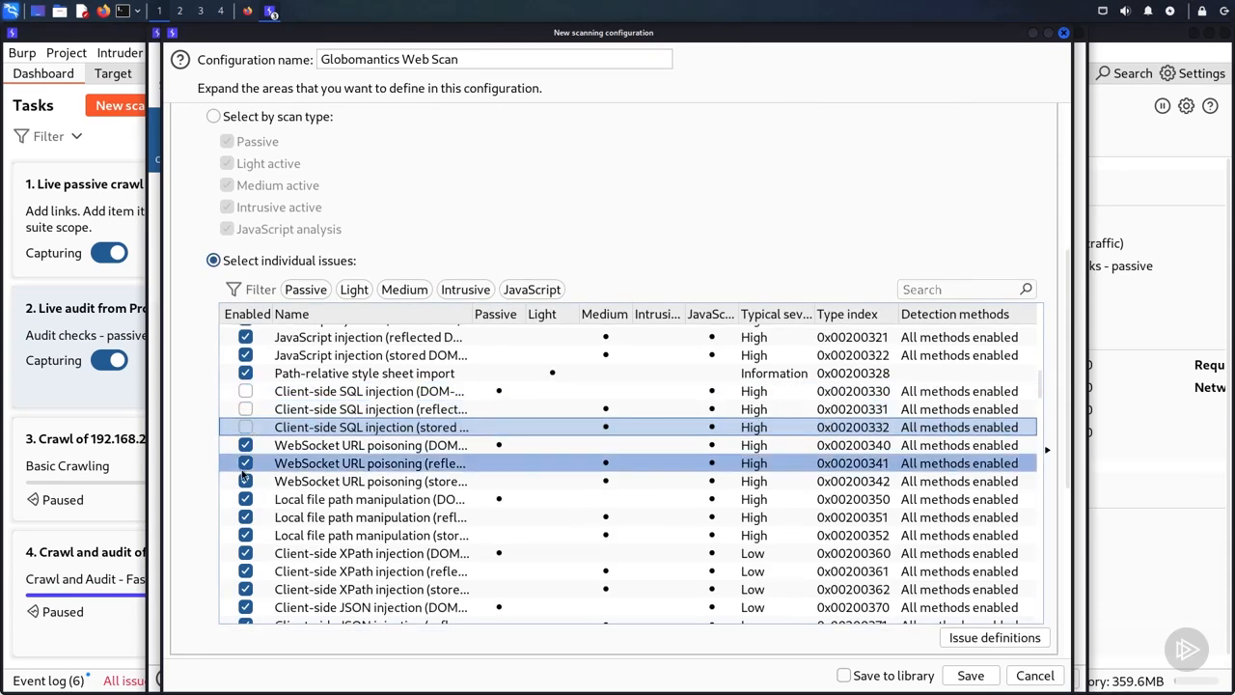
left_click(245, 498)
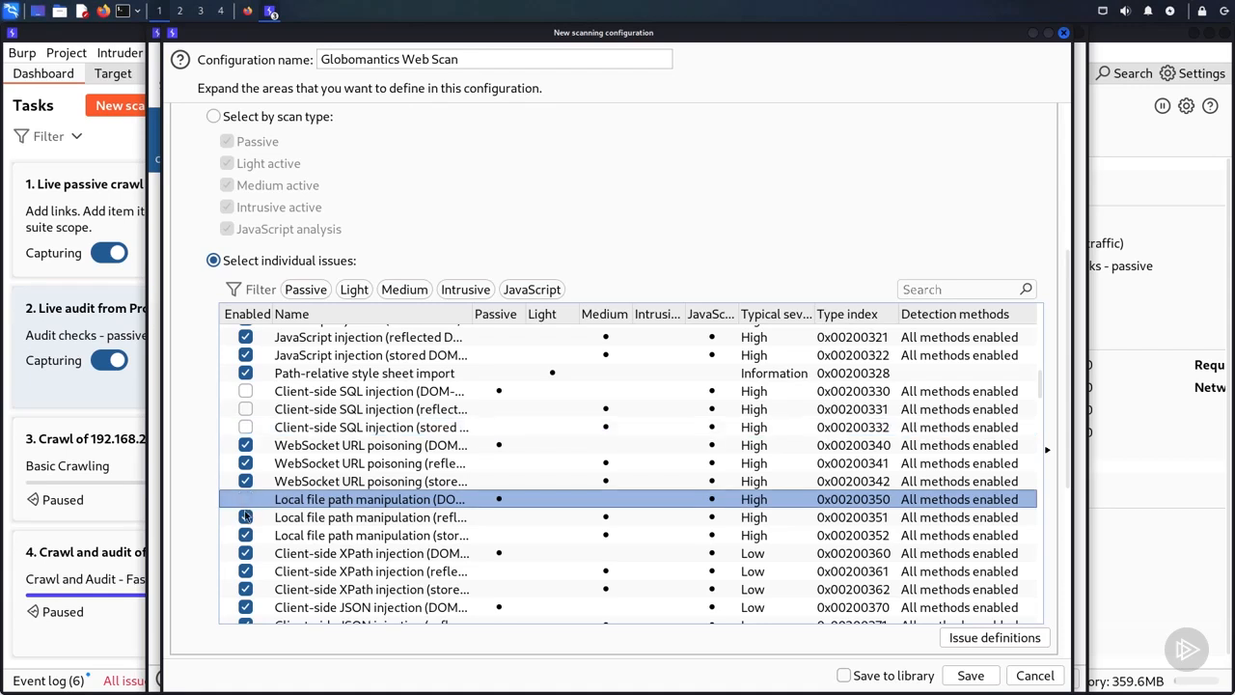
left_click(245, 517)
left_click(245, 536)
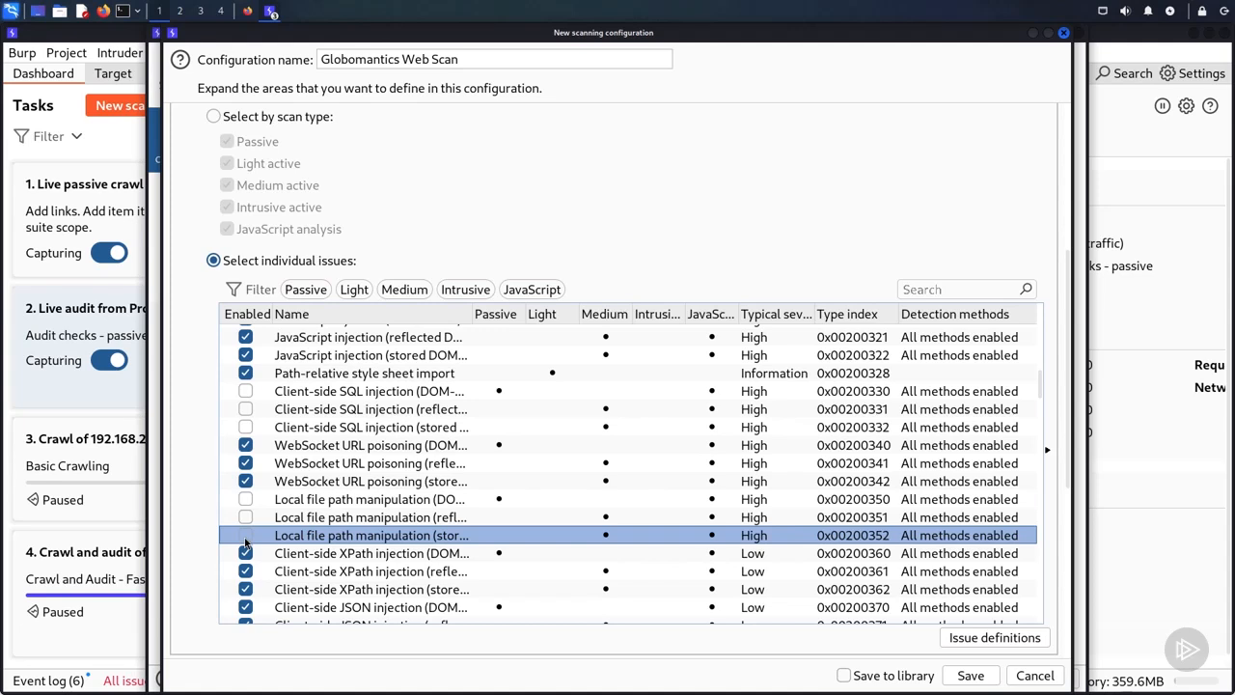
left_click(214, 117)
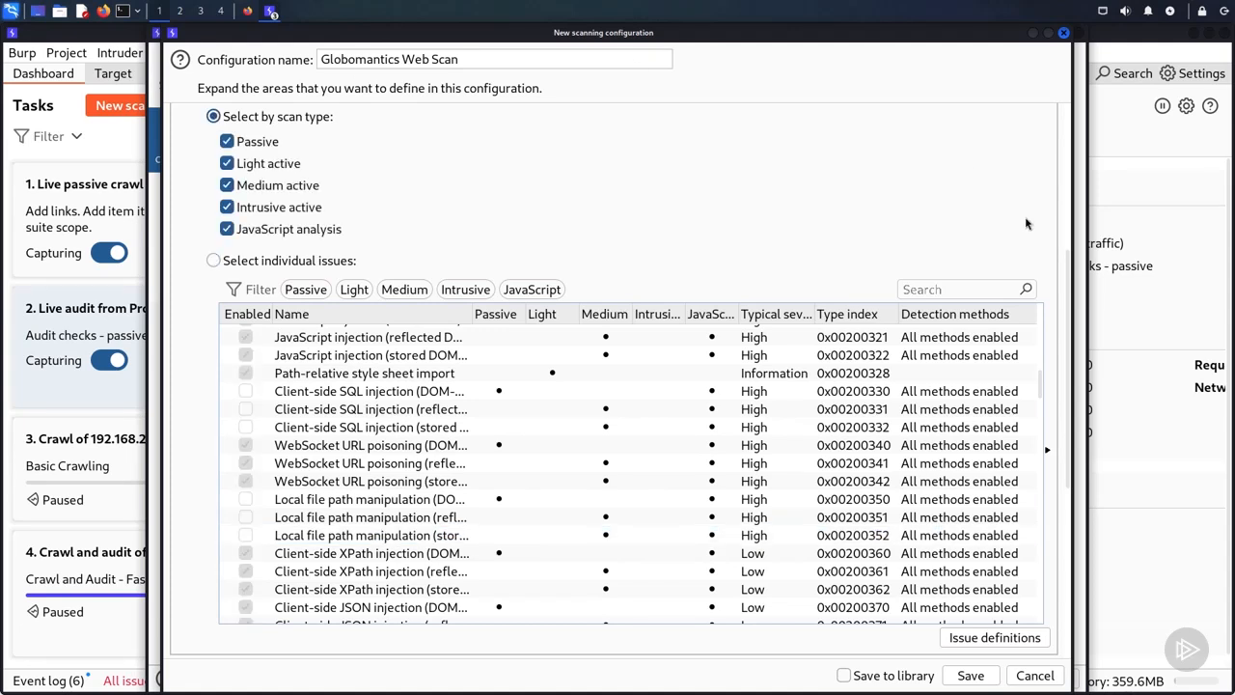
Step: In the application error handling settings, pause the task if 30 consecutive audit items fail
left_click_drag(1066, 258, 1066, 449)
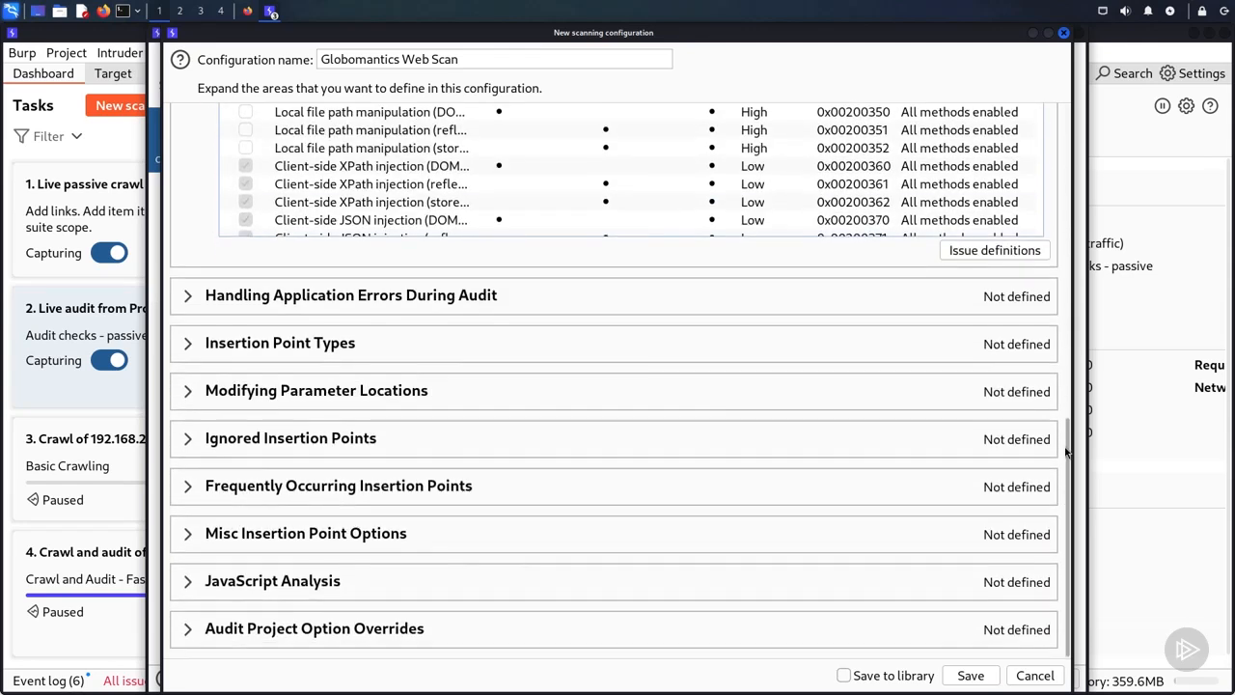
left_click(190, 297)
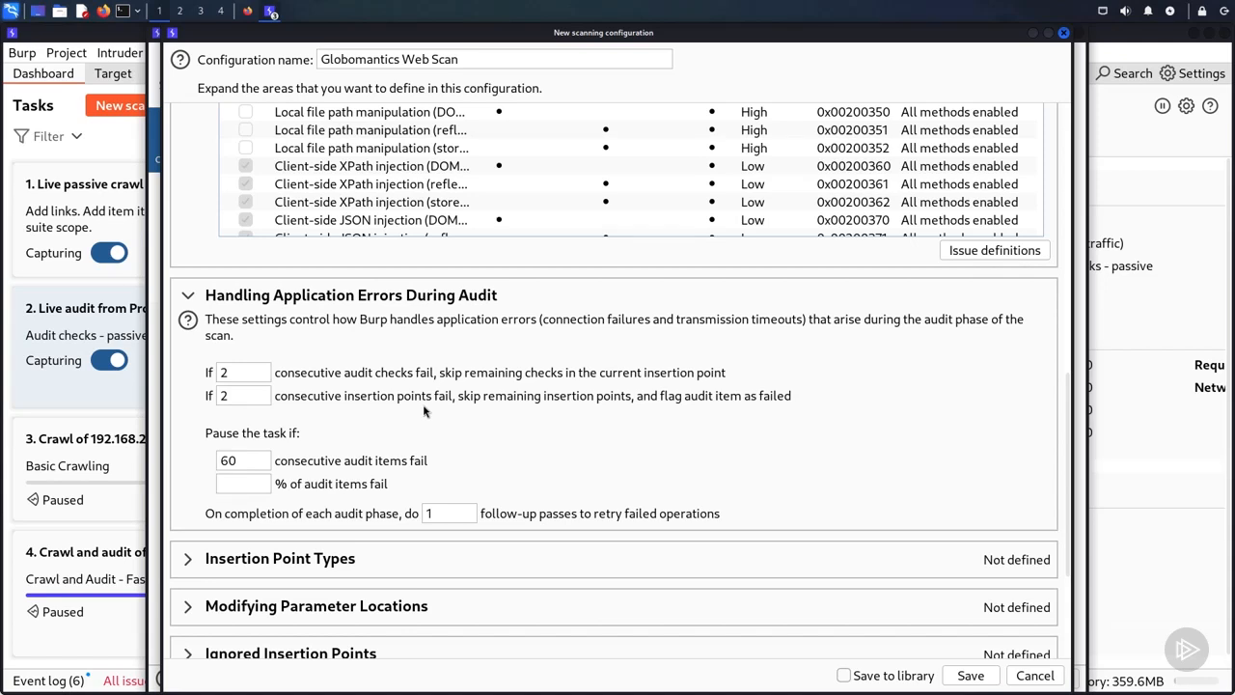
left_click(248, 459)
key("BackSpace")
key("BackSpace")
type("30")
Step: Exclude HTTP headers from the insertion point types
left_click(188, 559)
scroll(722, 486, "down", 5)
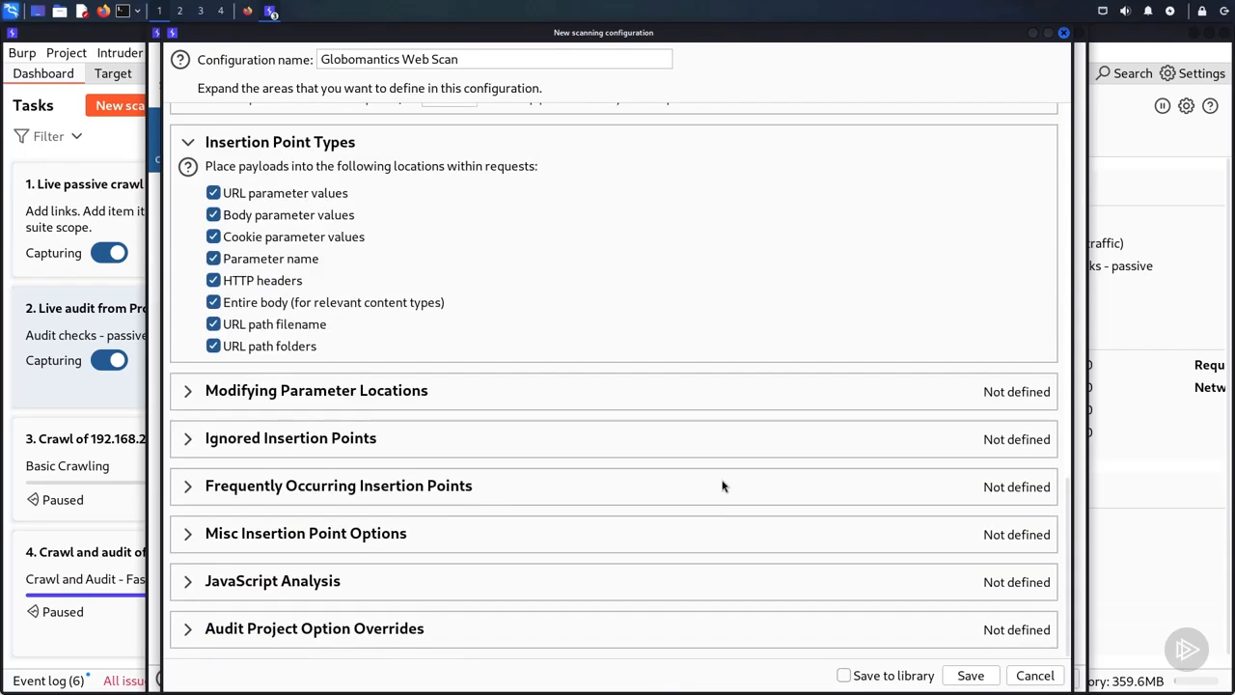
scroll(723, 485, "up", 2)
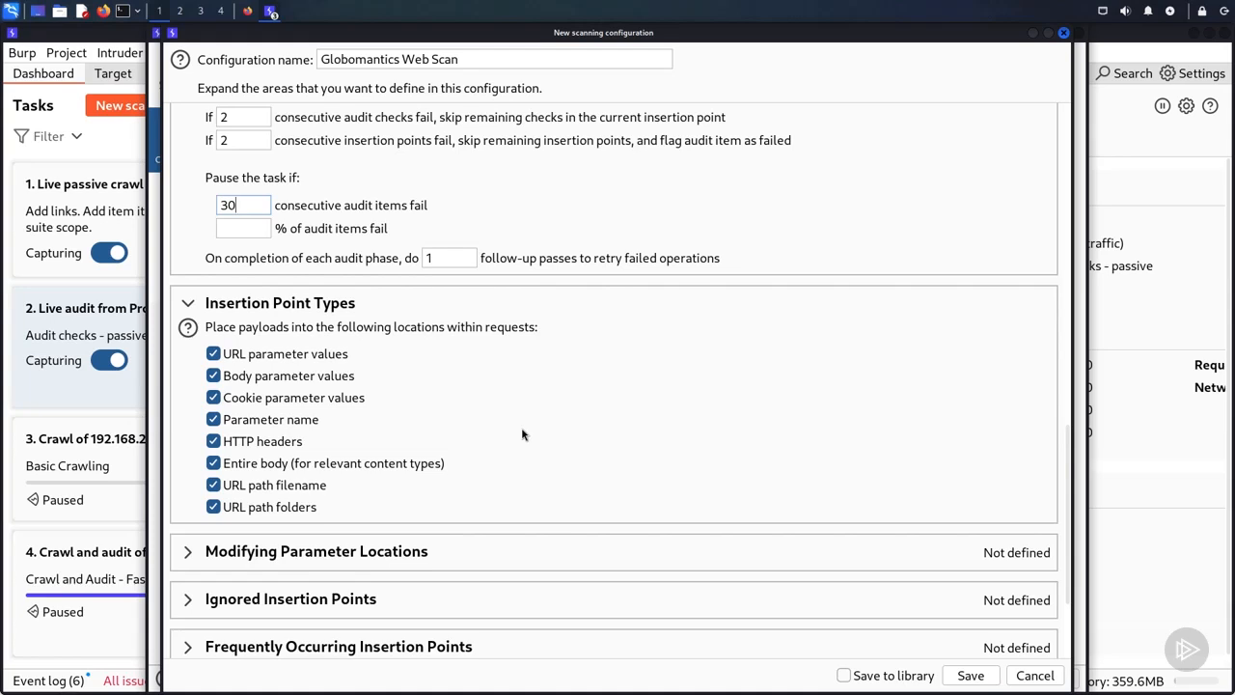
left_click(214, 441)
Step: Review the options for modifying parameter locations and the cookie parameters listed under ignored insertion points, such as PHPSESSID
scroll(218, 449, "down", 3)
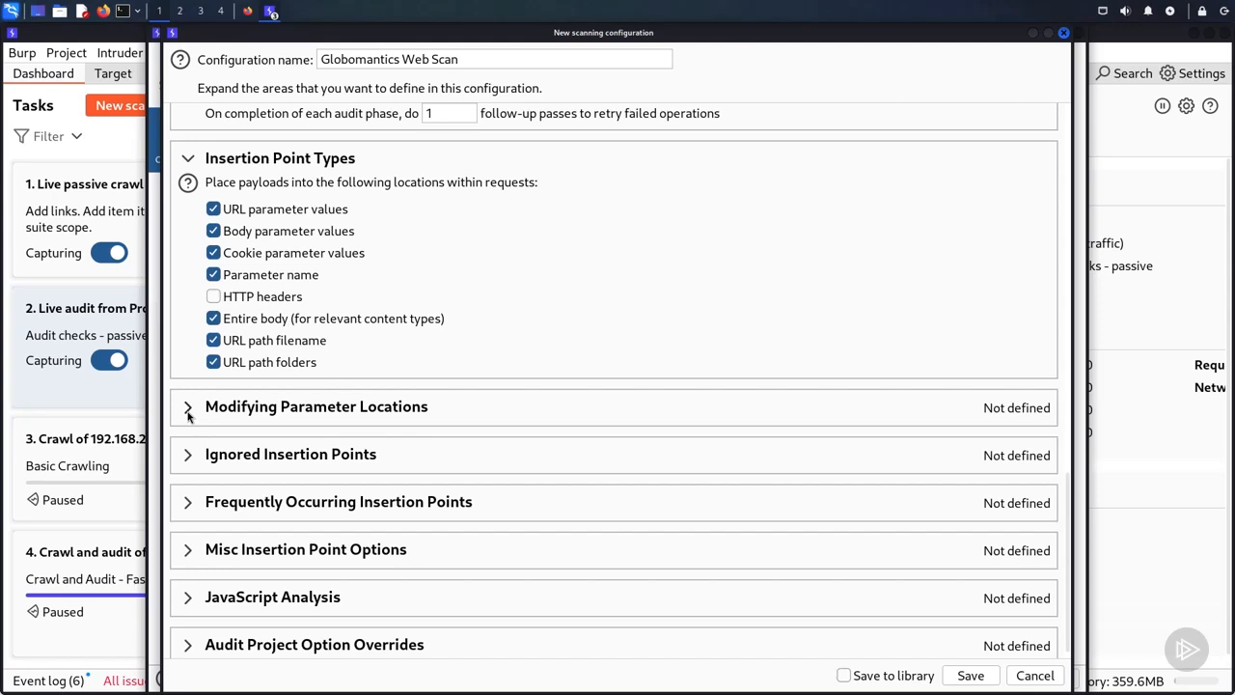
left_click(188, 409)
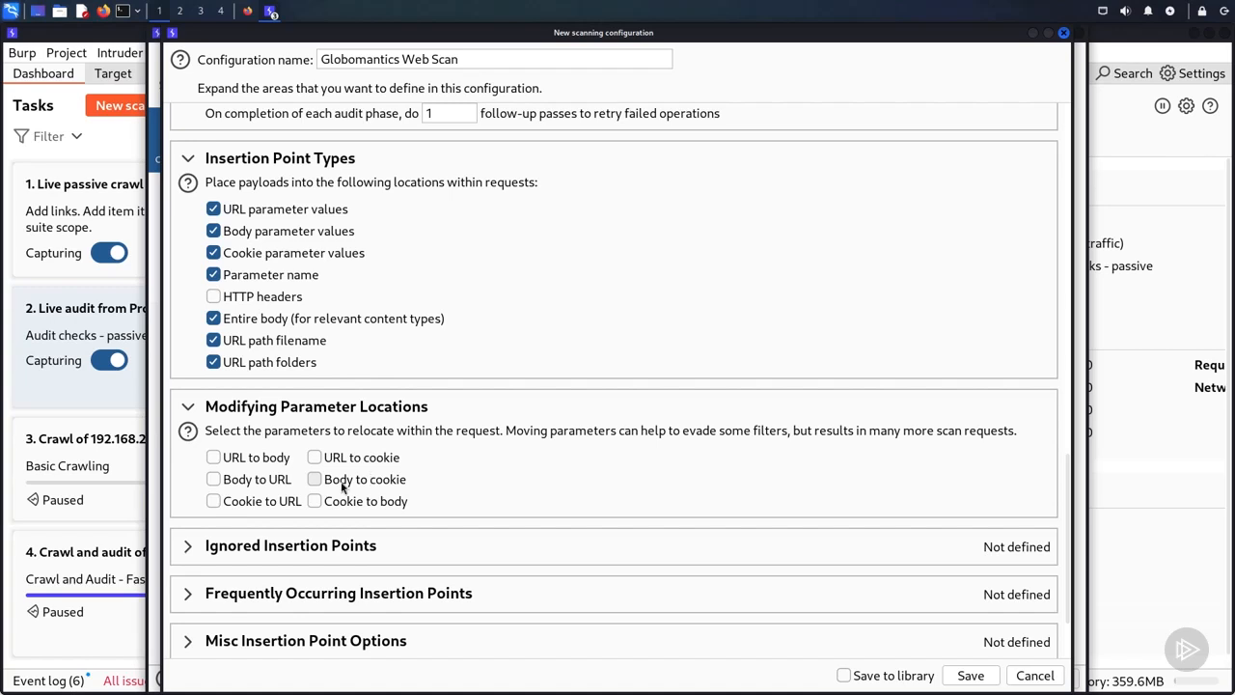
left_click(187, 546)
scroll(509, 425, "down", 3)
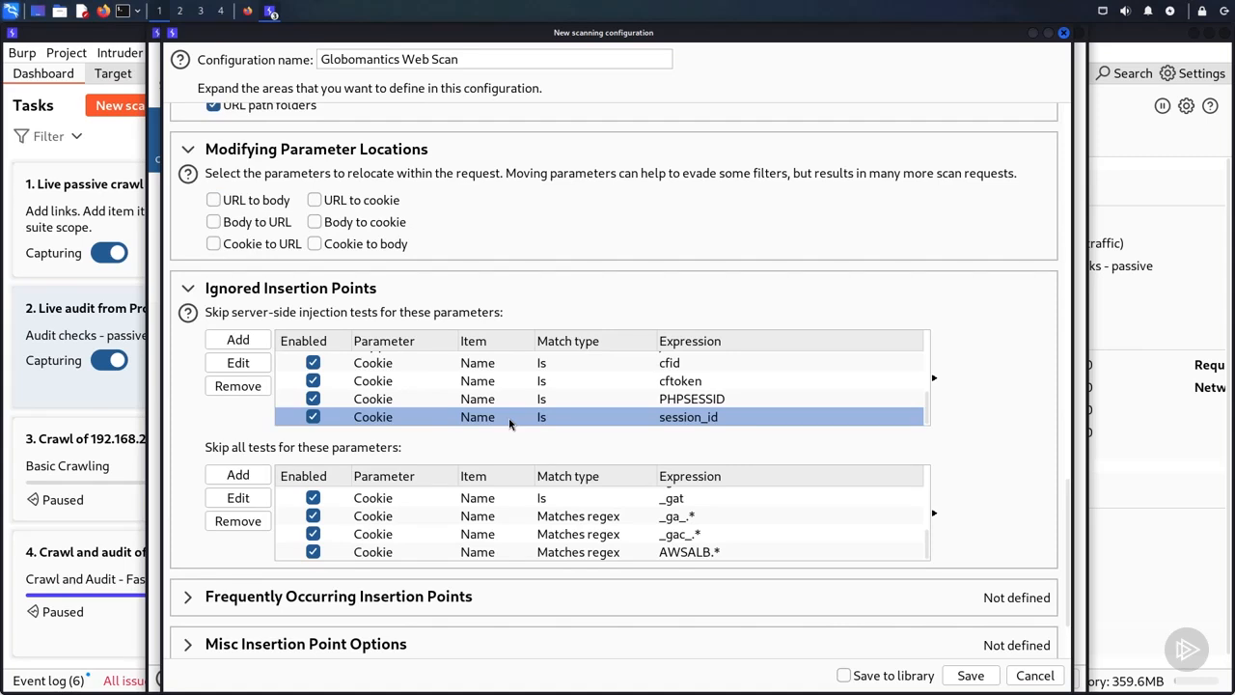
left_click(519, 406)
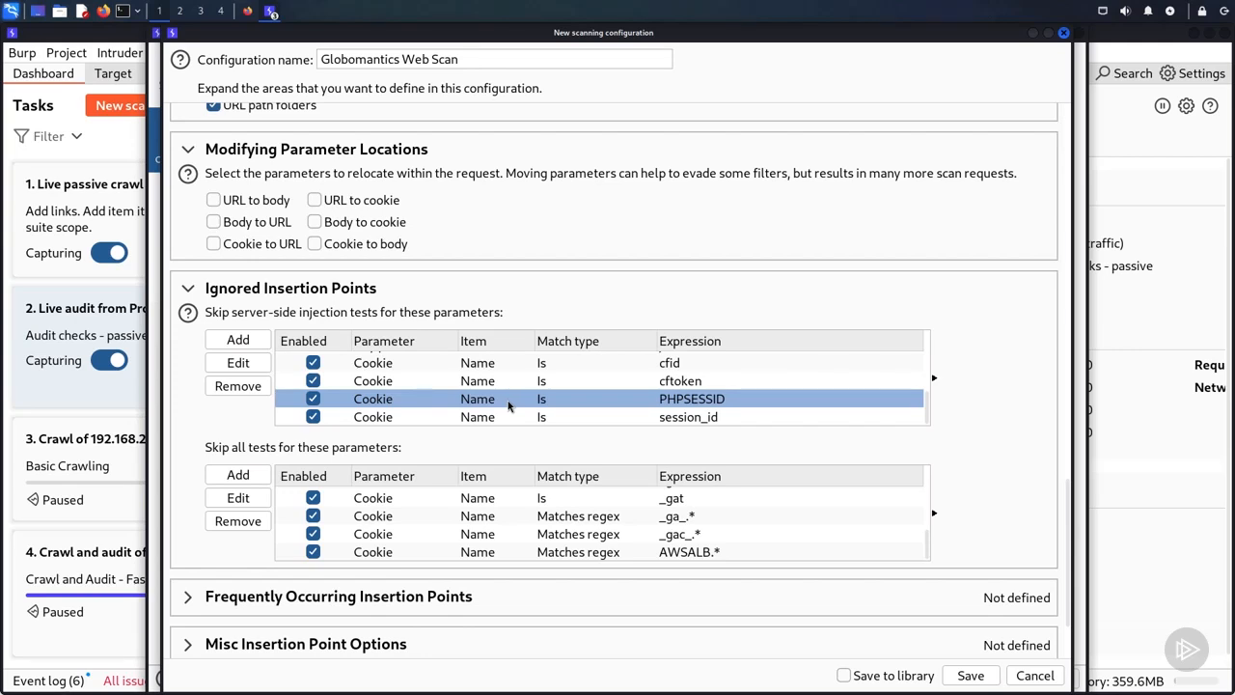
left_click(415, 497)
scroll(353, 522, "down", 3)
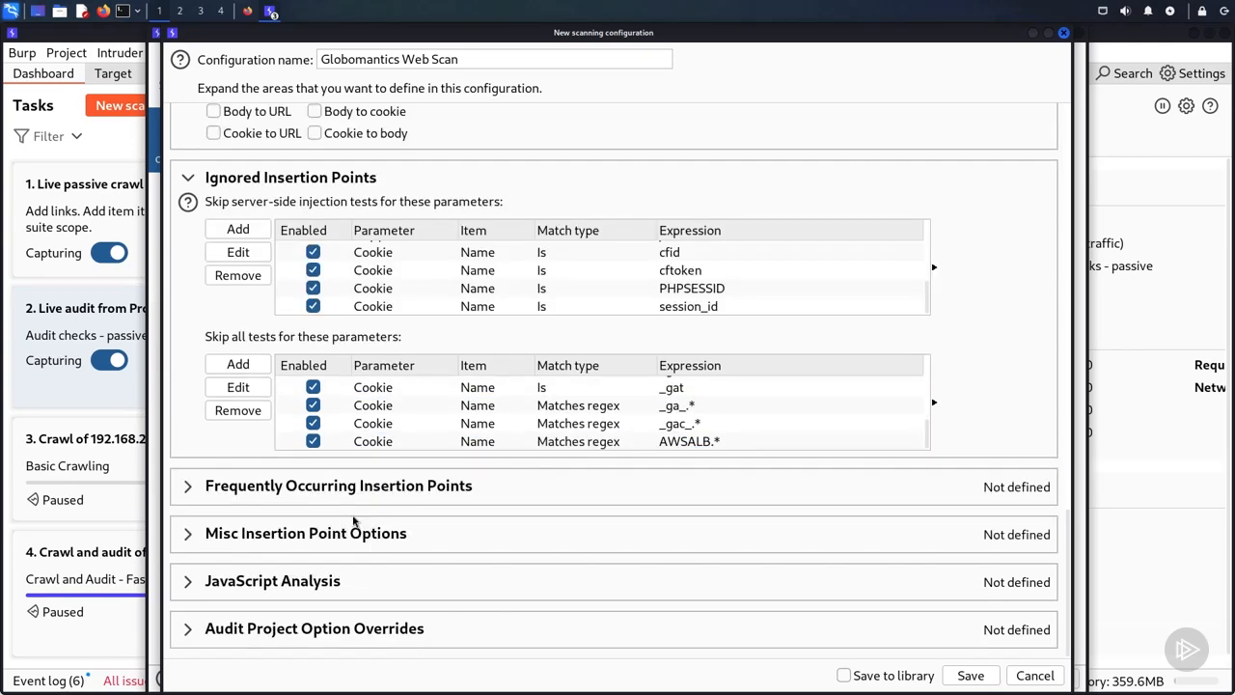
Step: Include the default frequently occurring insertion point and JavaScript analysis settings, and save the Globomantics Web Scan configuration to the library
left_click(189, 487)
scroll(405, 492, "down", 5)
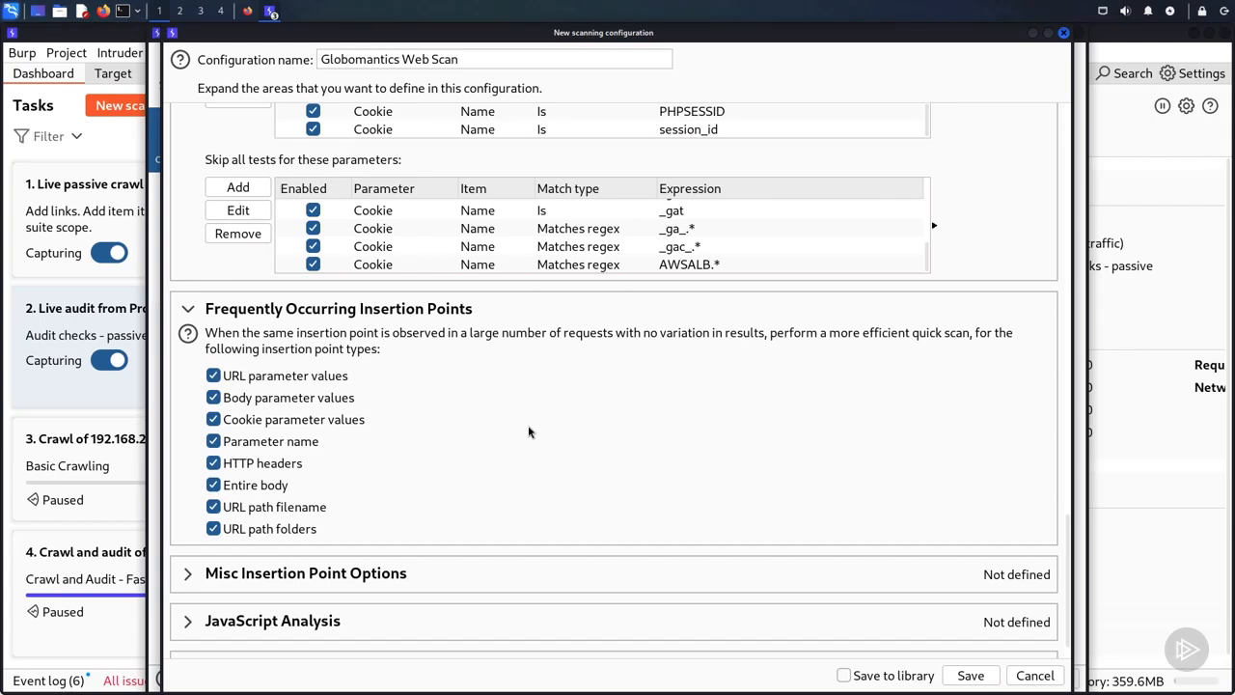
scroll(190, 542, "down", 1)
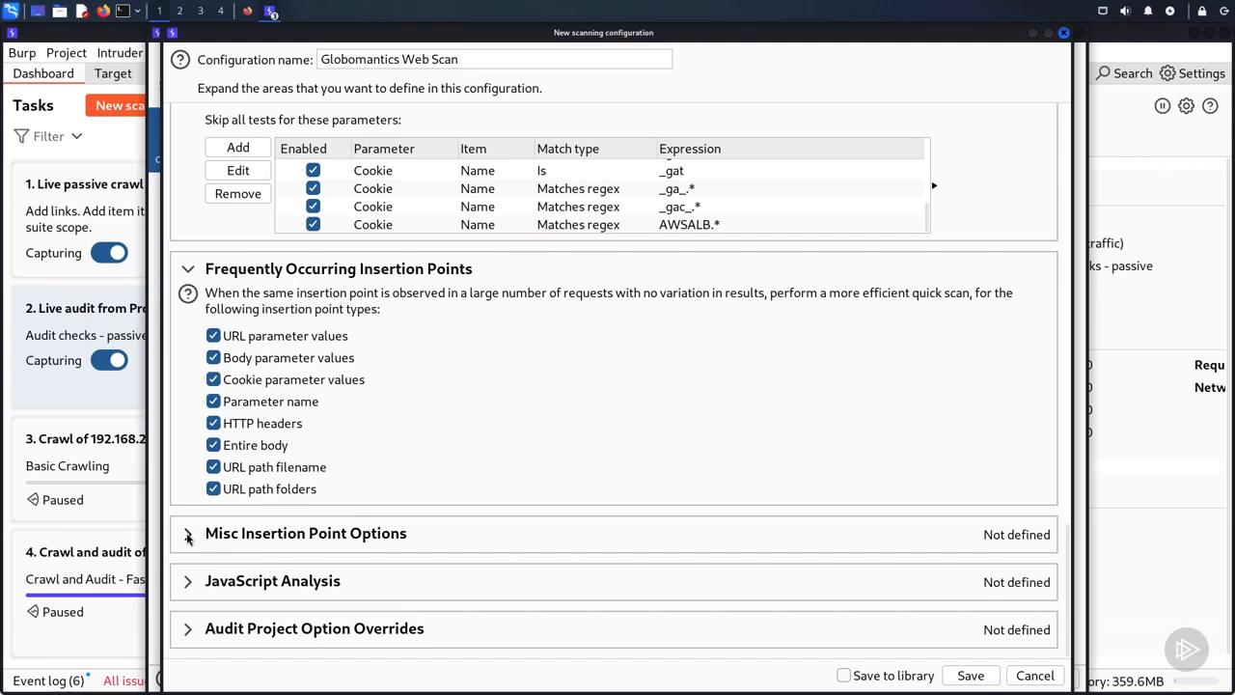
left_click(191, 584)
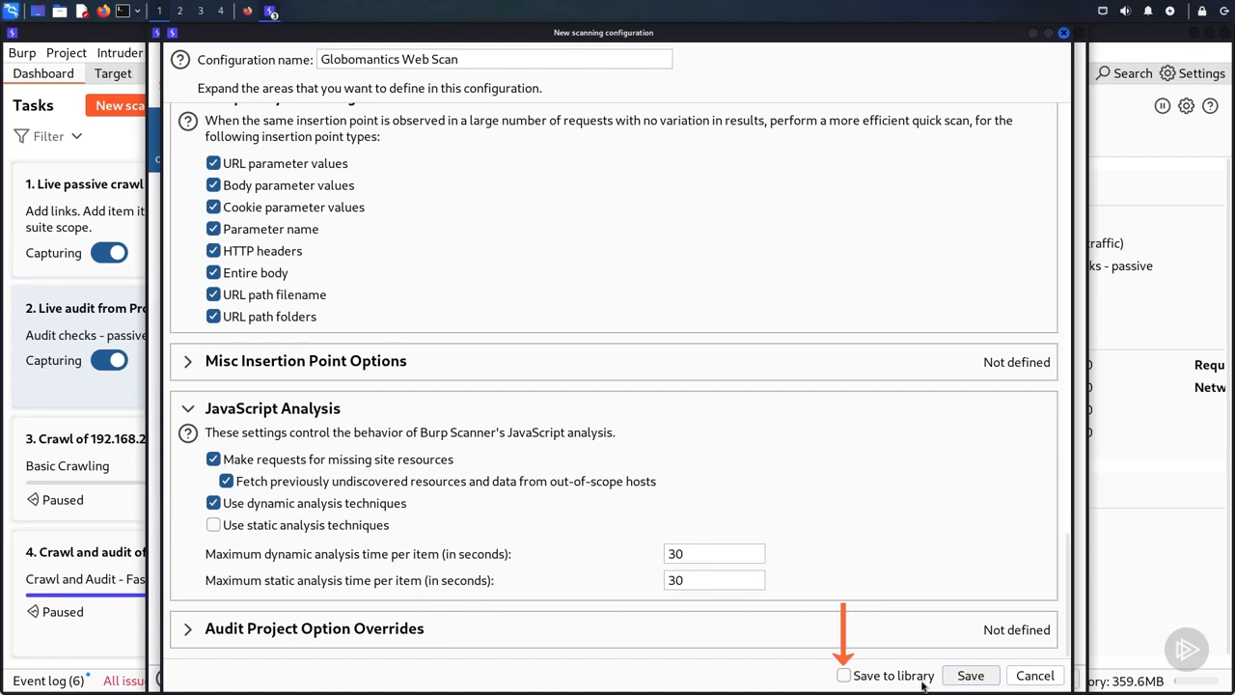
left_click(844, 675)
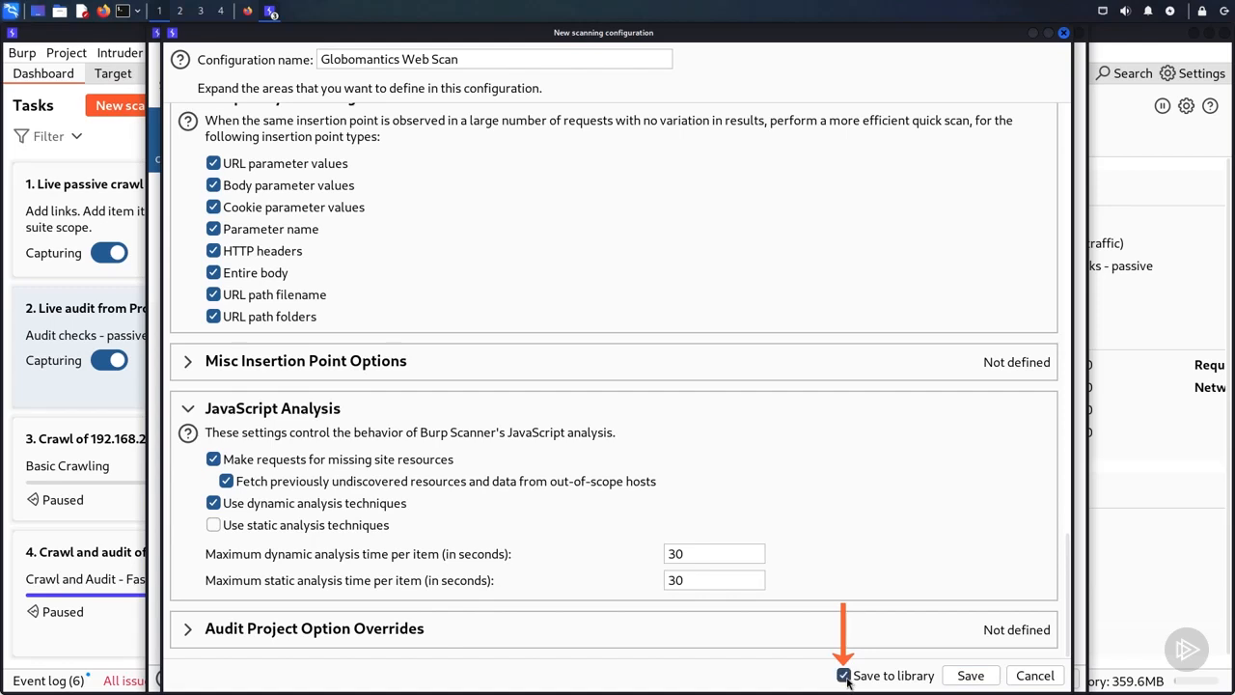
left_click(968, 675)
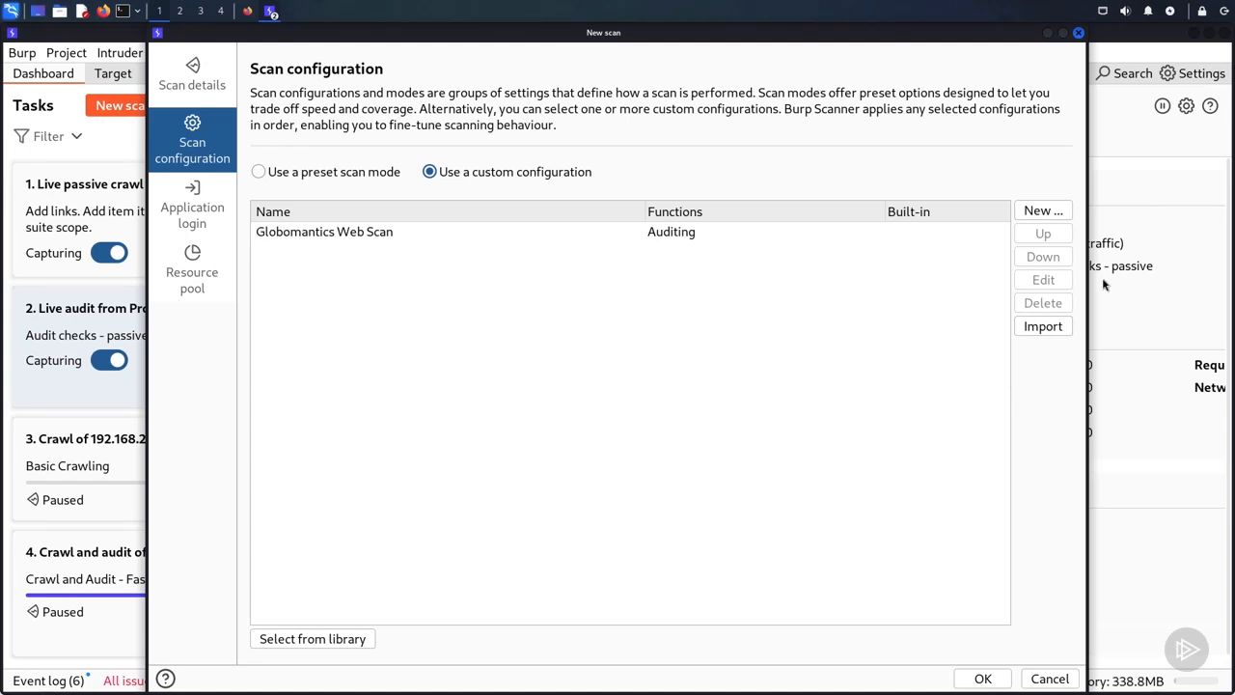
Step: Add the built-in "Crawl strategy - faster" configuration from the library and move it above Globomantics Web Scan
left_click(1043, 210)
left_click(458, 469)
left_click(353, 637)
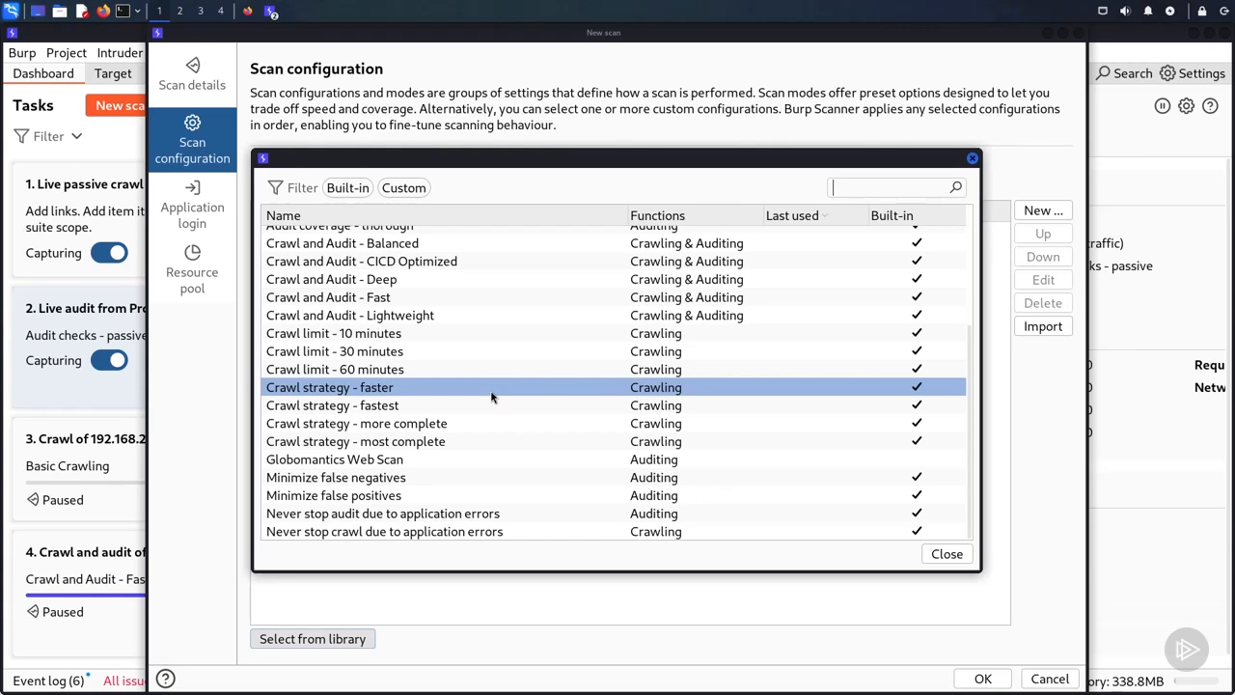
double_click(491, 390)
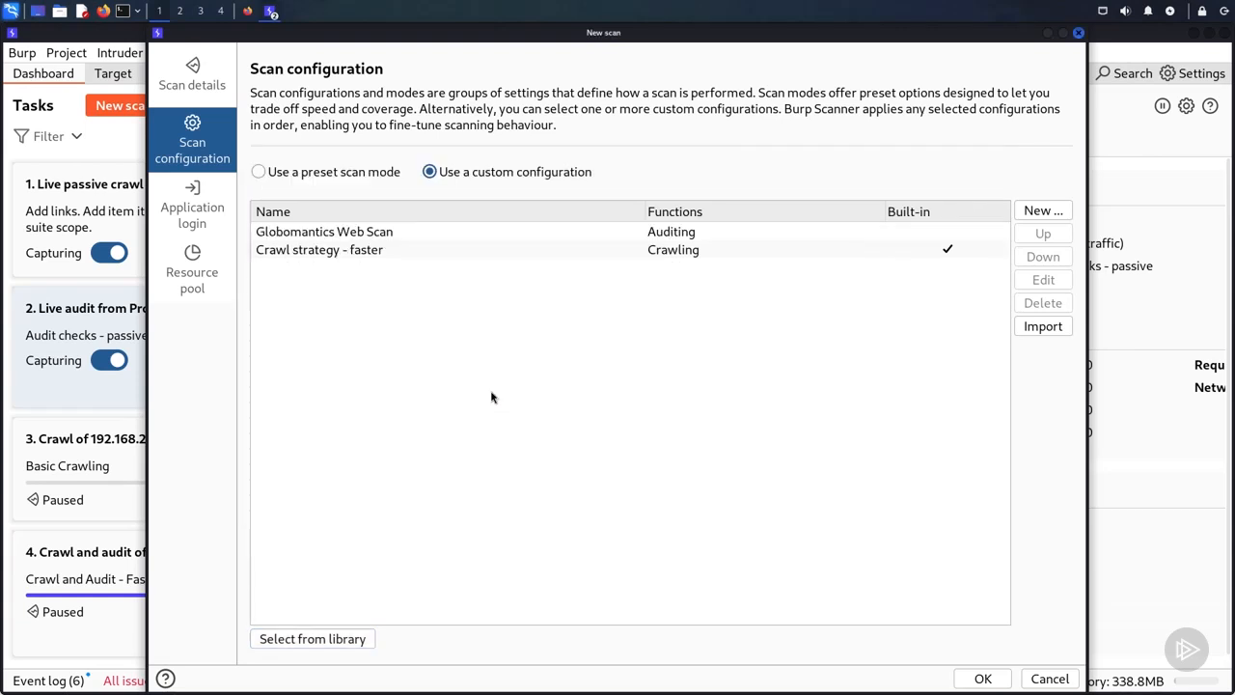
left_click(667, 252)
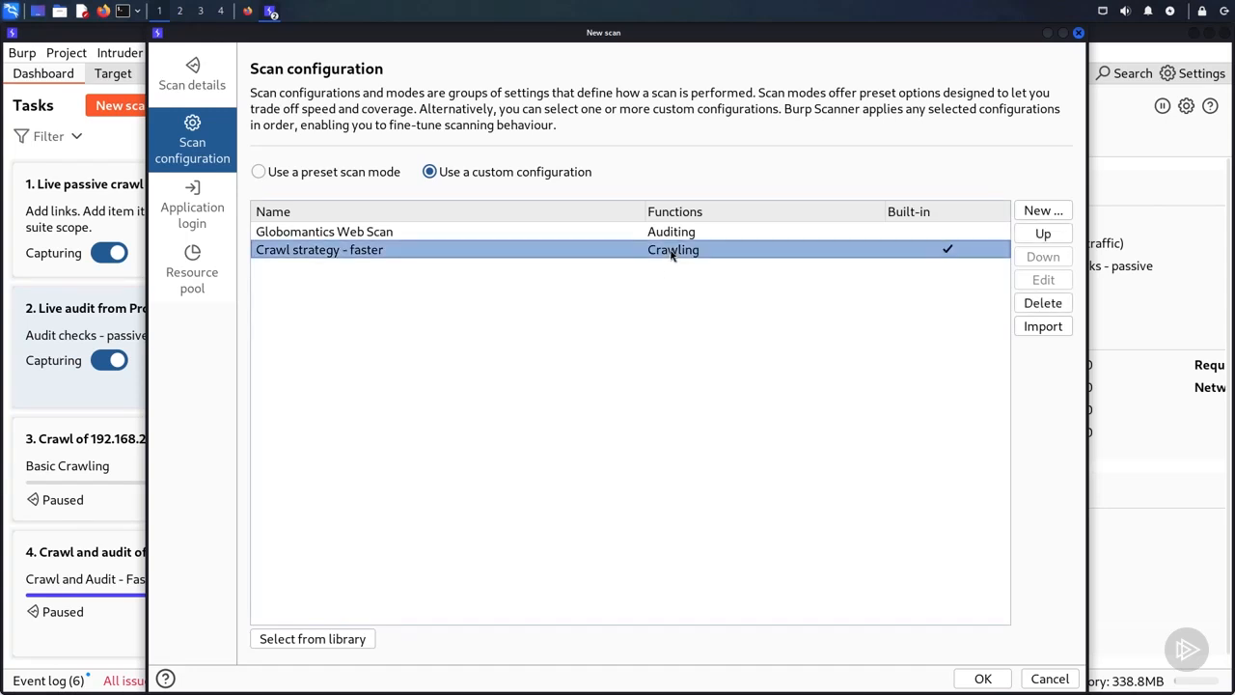
left_click(1058, 239)
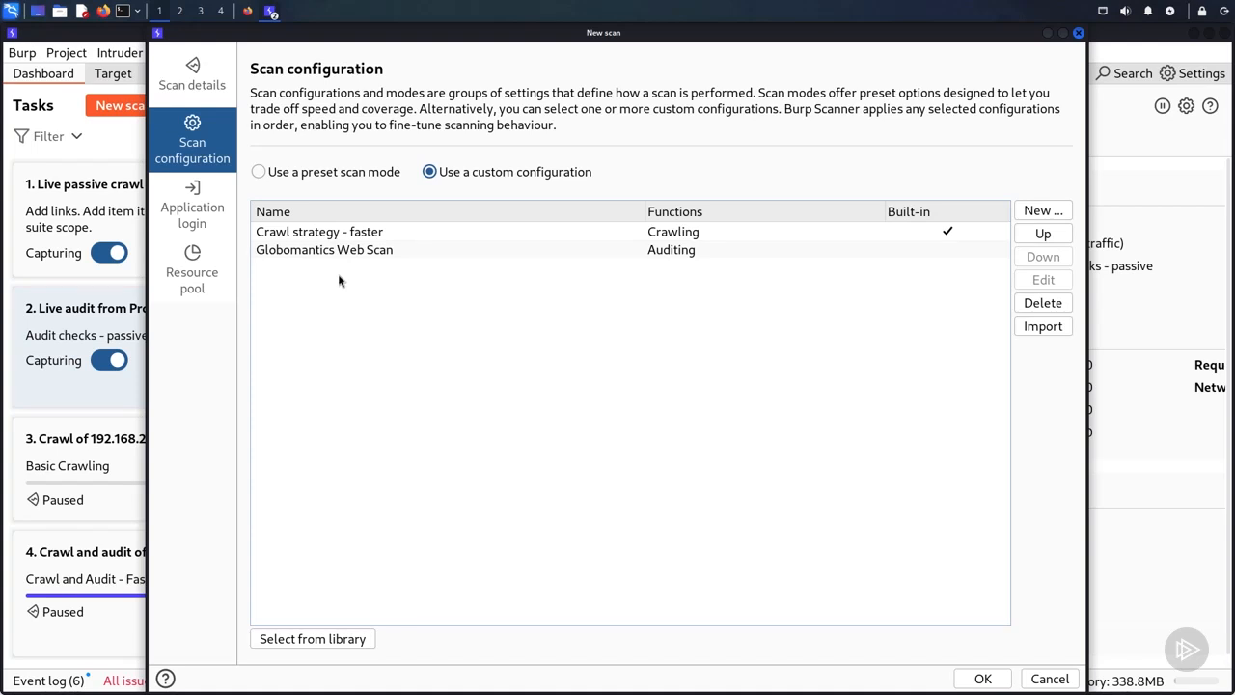
left_click(367, 231)
left_click(376, 284)
left_click(379, 253)
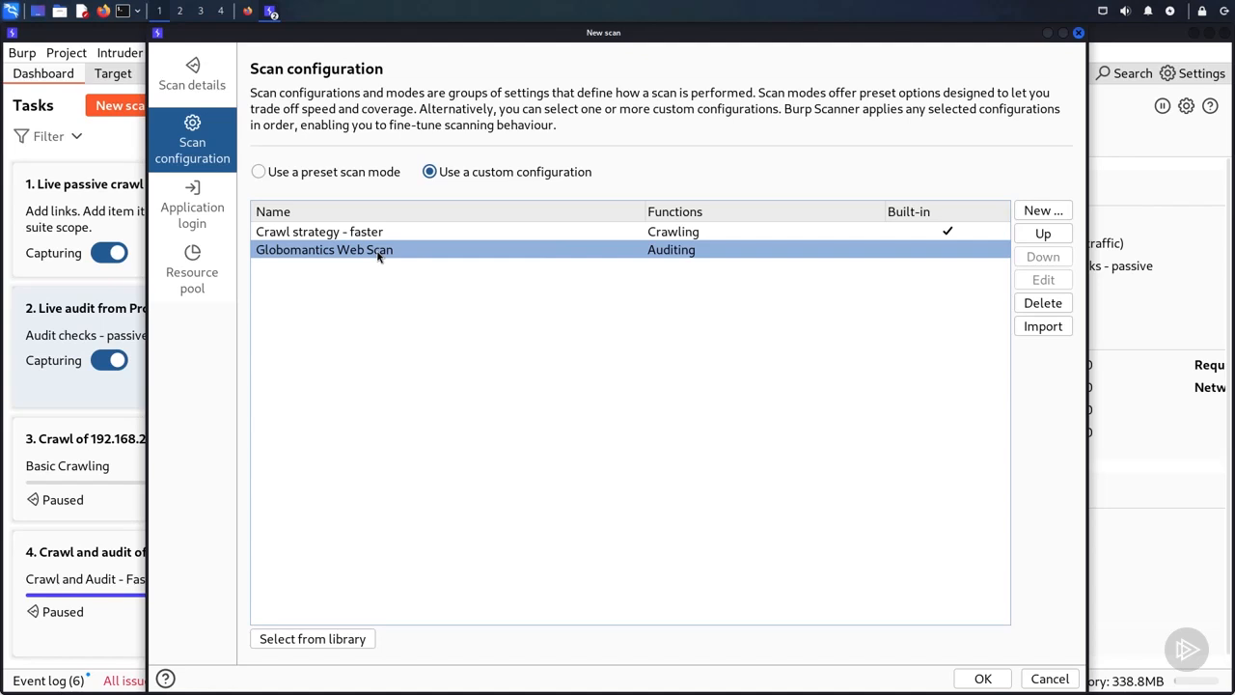
left_click(382, 328)
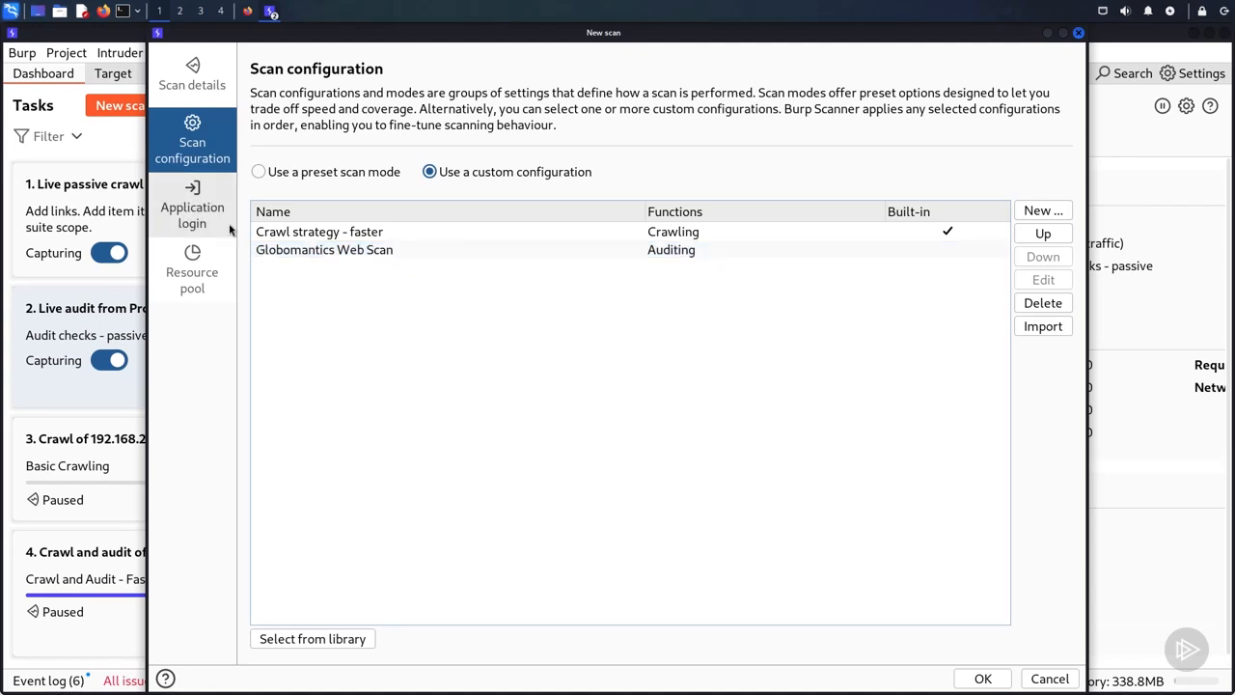
Step: Add application login credentials labelled "Globomantics Admin" with username admin and the account password, and launch the scan
left_click(193, 207)
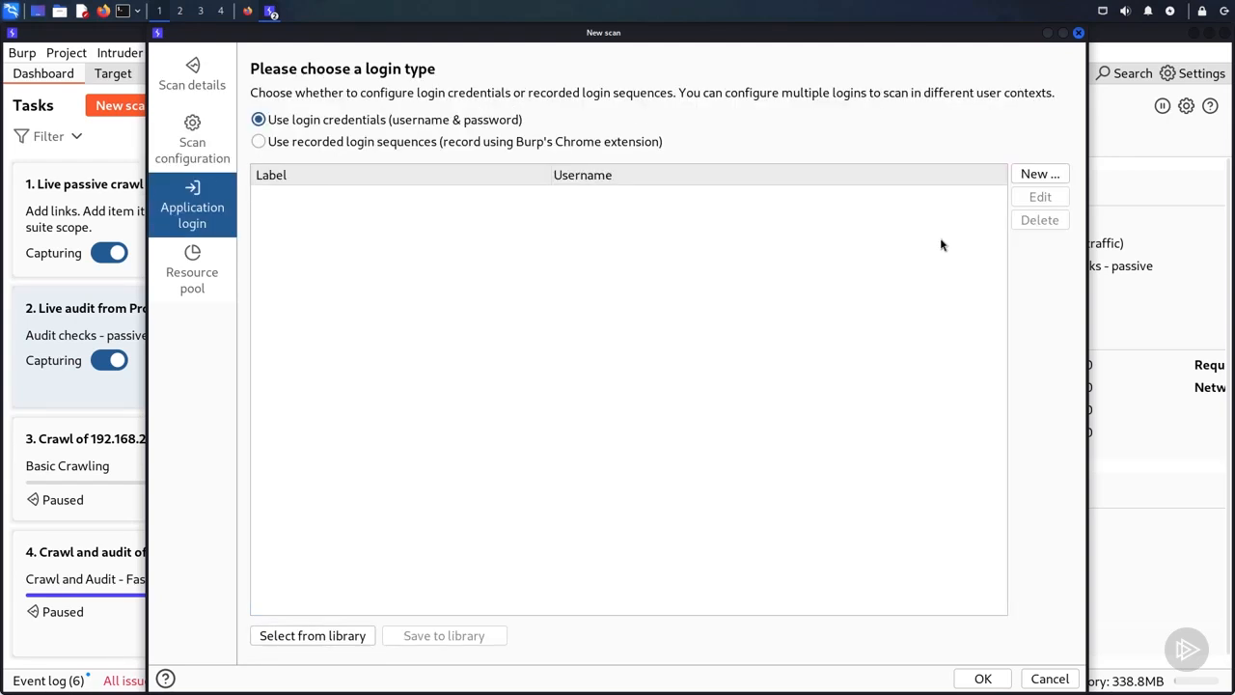
left_click(1046, 179)
type("Globomantics Admin")
key("Tab")
type("admin")
key("Tab")
type("pass")
left_click(746, 463)
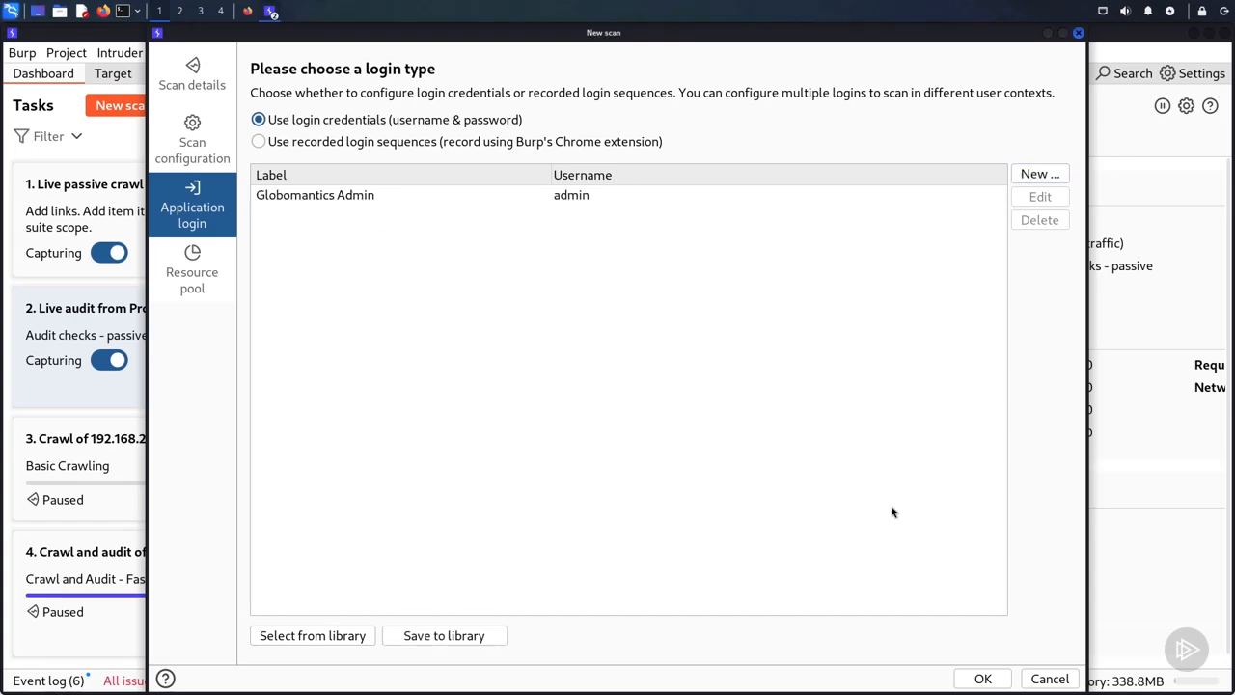
left_click(977, 678)
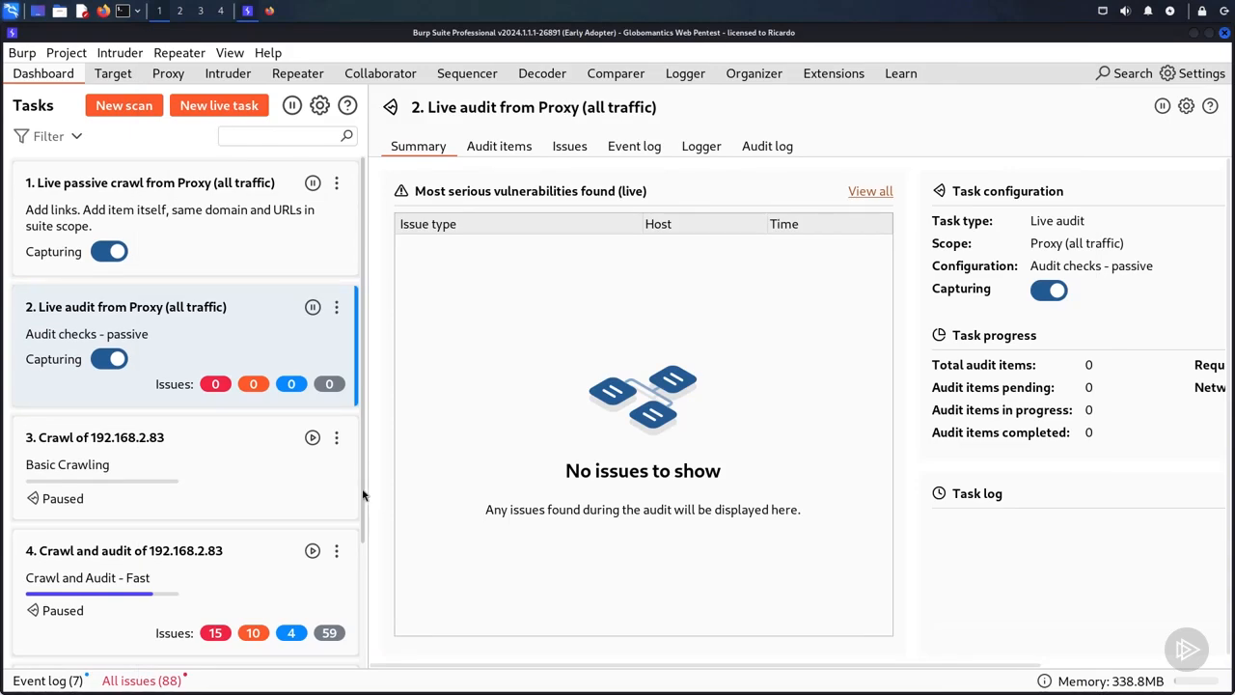
Step: Open task 5, the crawl and audit of 192.168.2.83, in its own window and check its live crawl view and event log
scroll(362, 530, "down", 1)
scroll(363, 529, "down", 5)
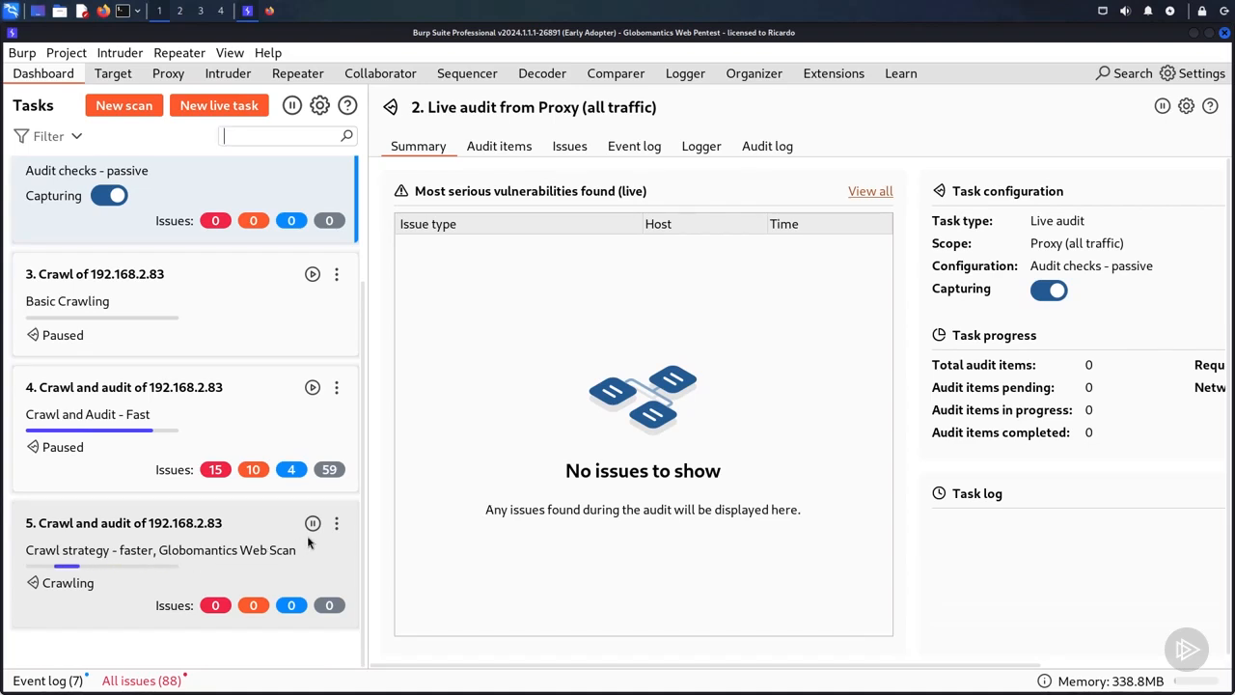
left_click(336, 530)
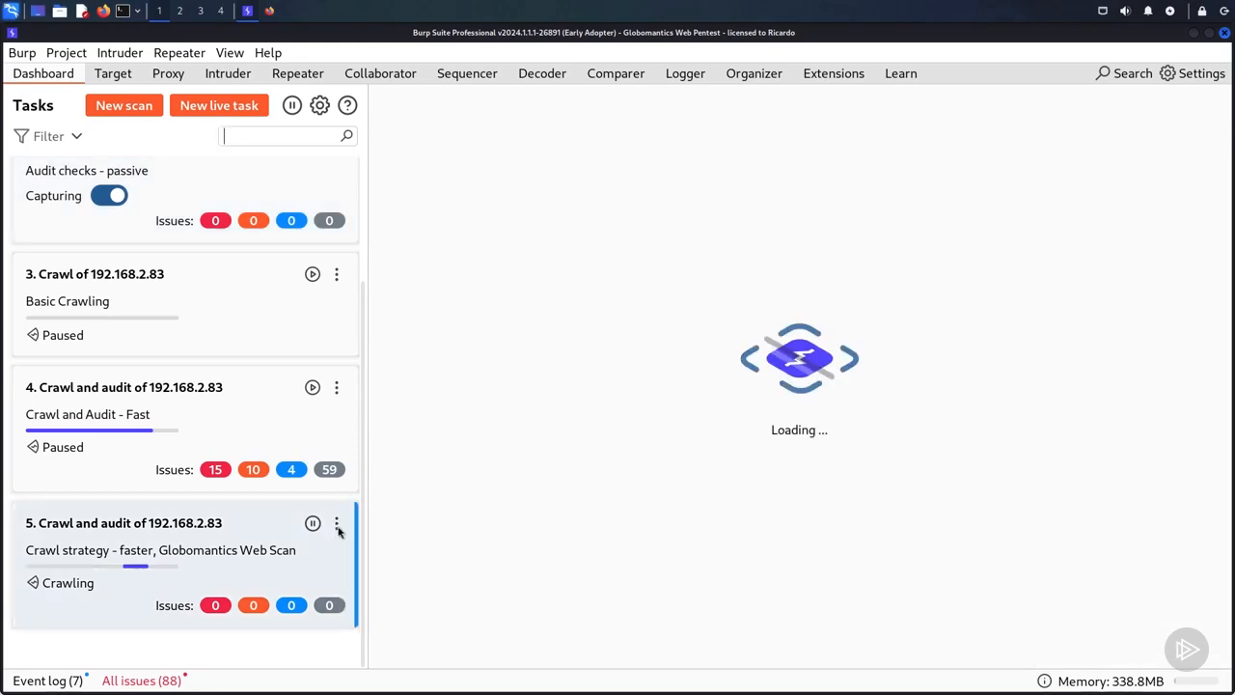
left_click(336, 524)
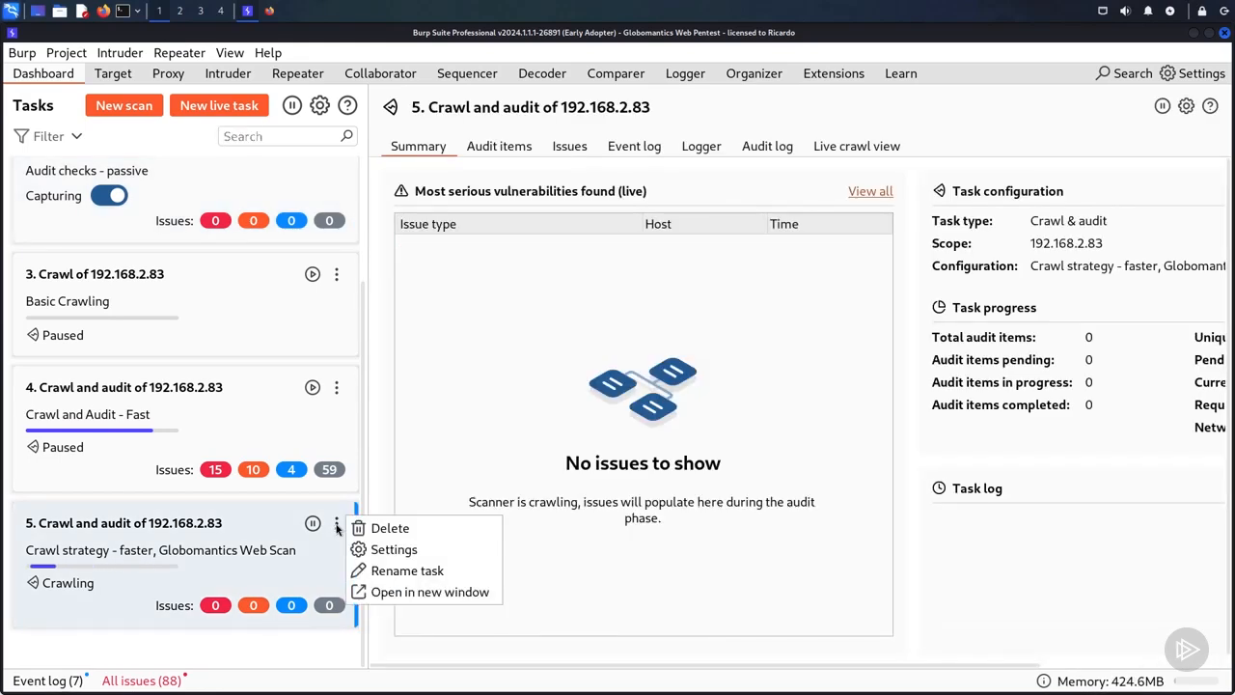
left_click(390, 593)
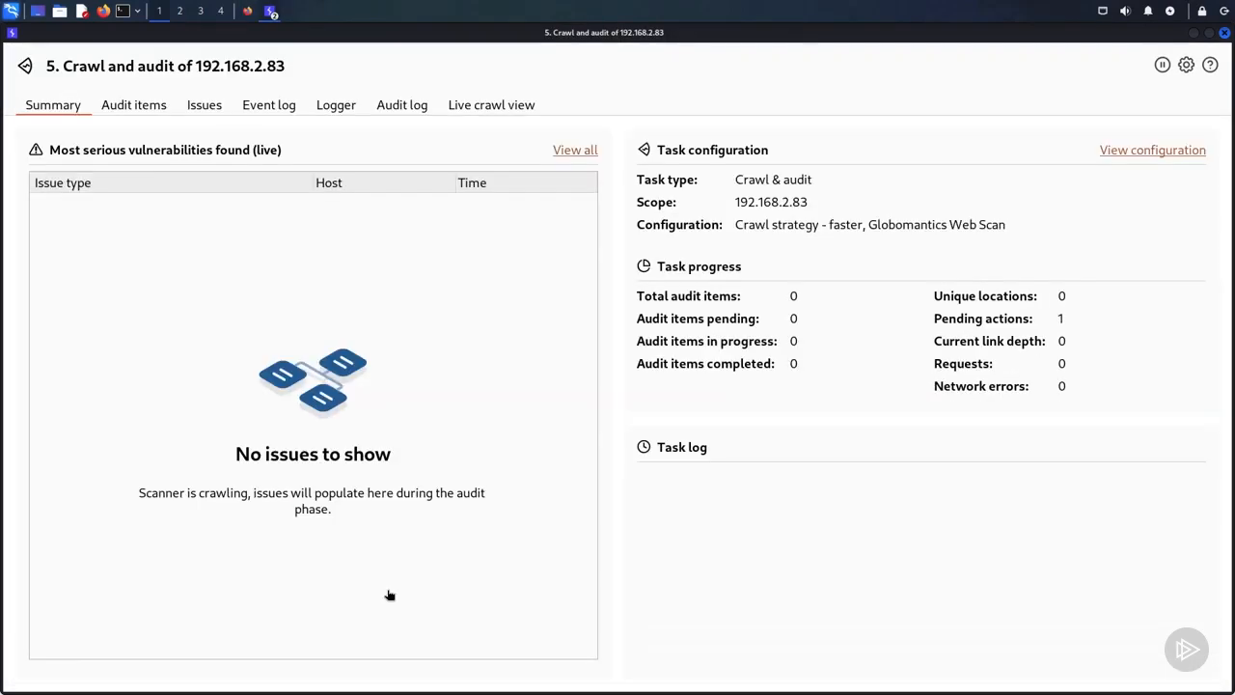
left_click(494, 110)
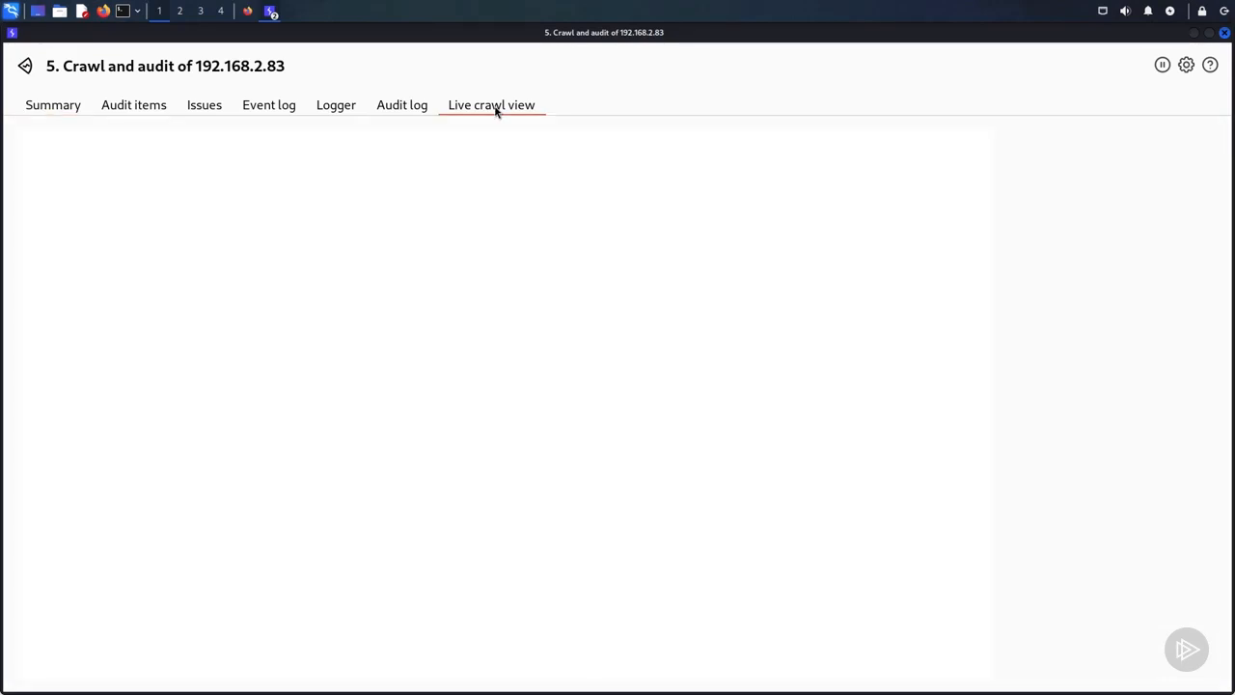
left_click(287, 106)
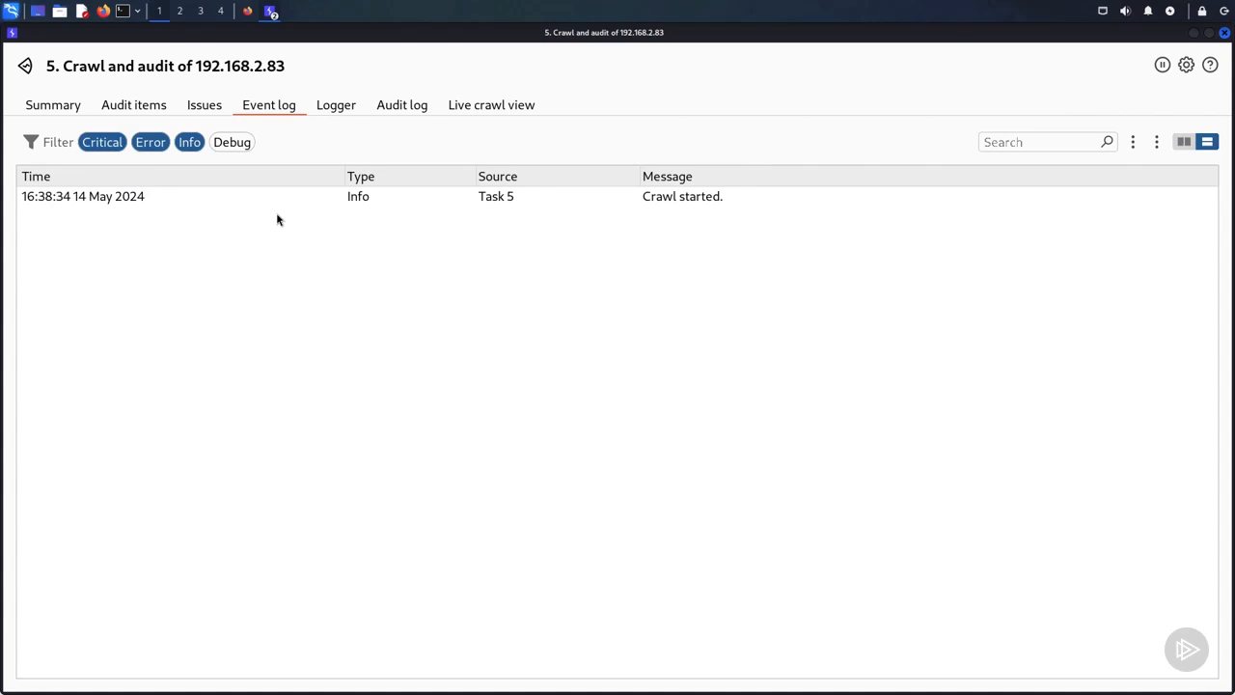
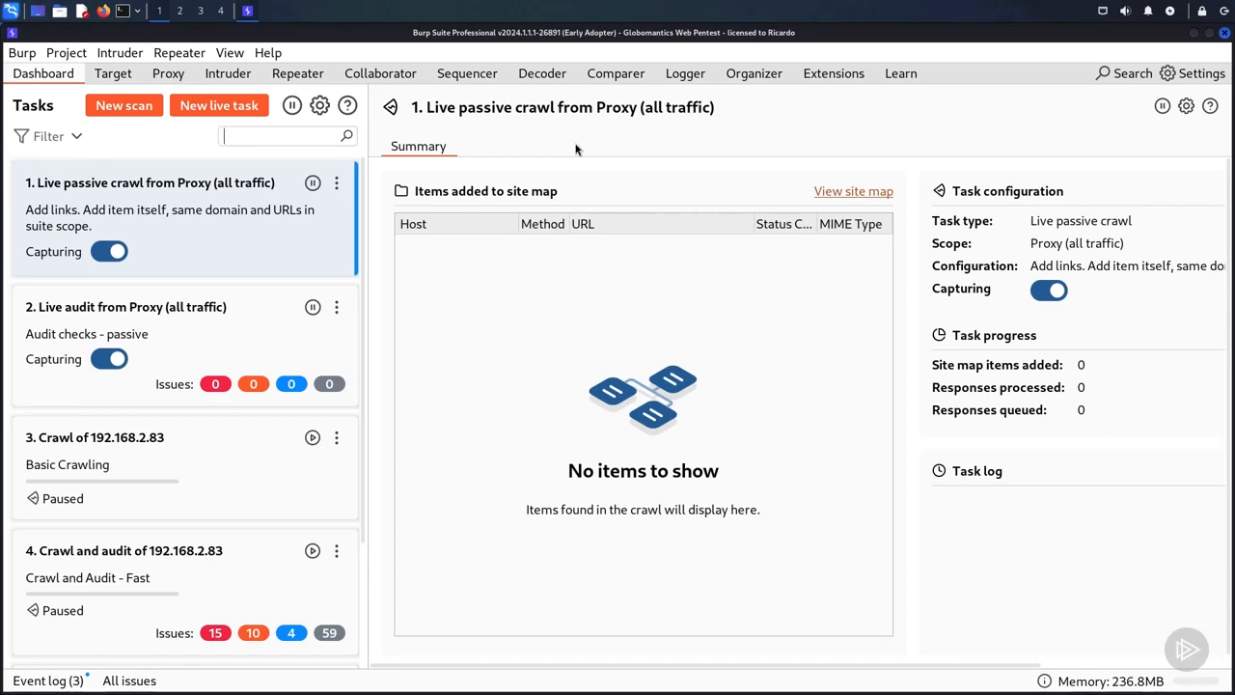
Step: Open task 4, the crawl and audit of 192.168.2.83, and review its list of most serious vulnerabilities across all severity levels
left_click(239, 569)
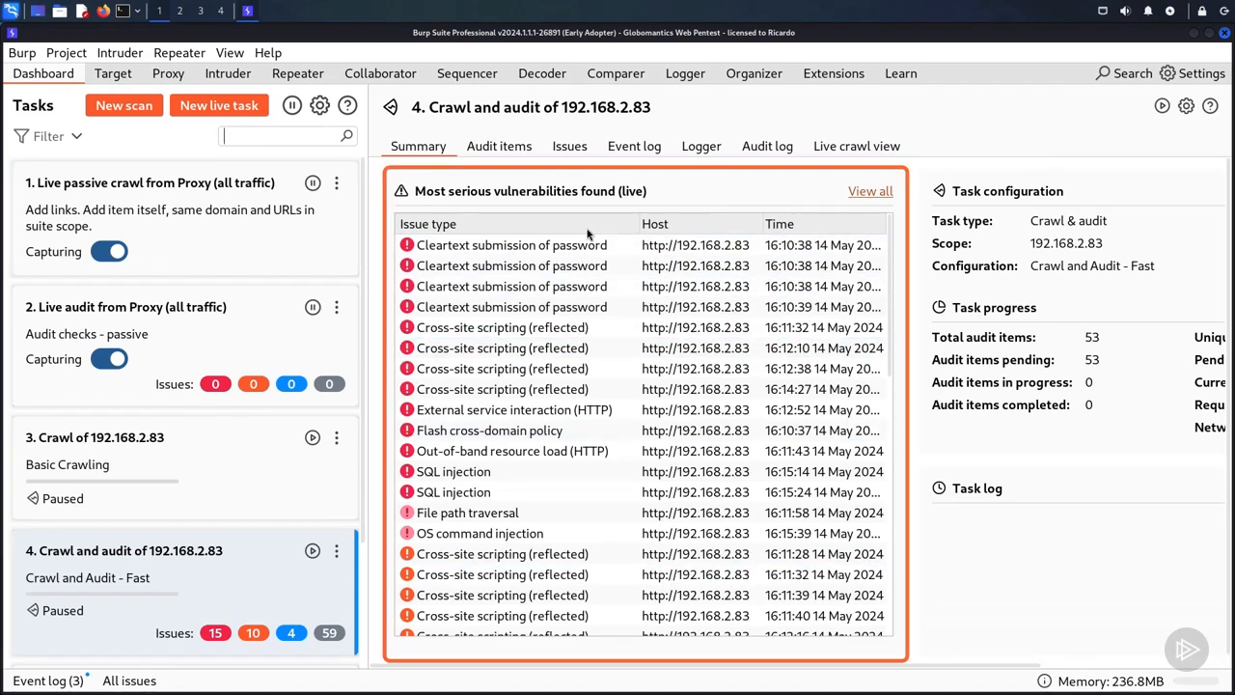
left_click(531, 352)
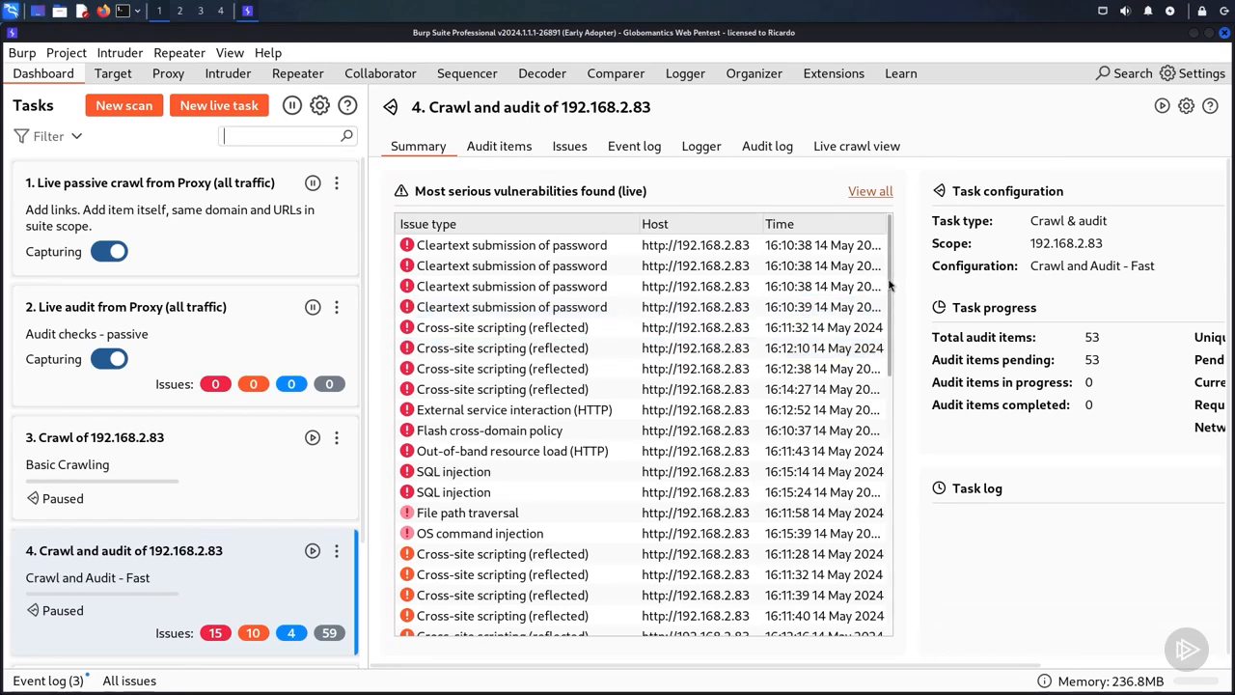
scroll(675, 377, "down", 5)
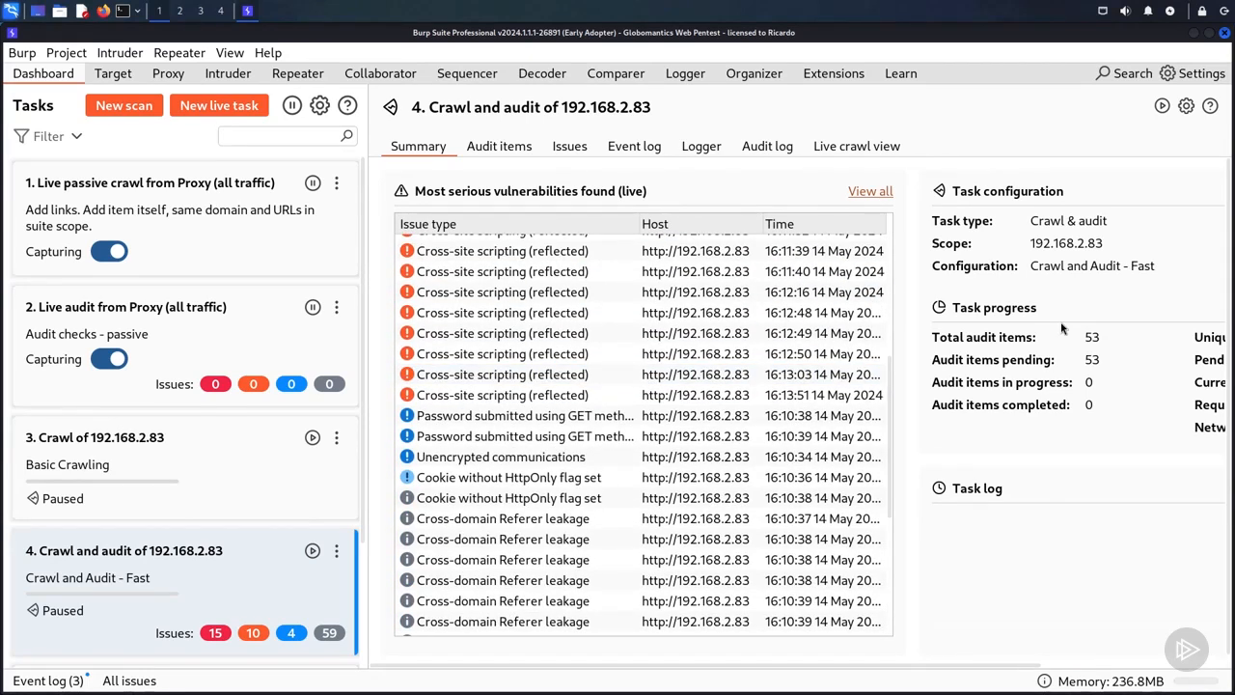
scroll(892, 395, "down", 1)
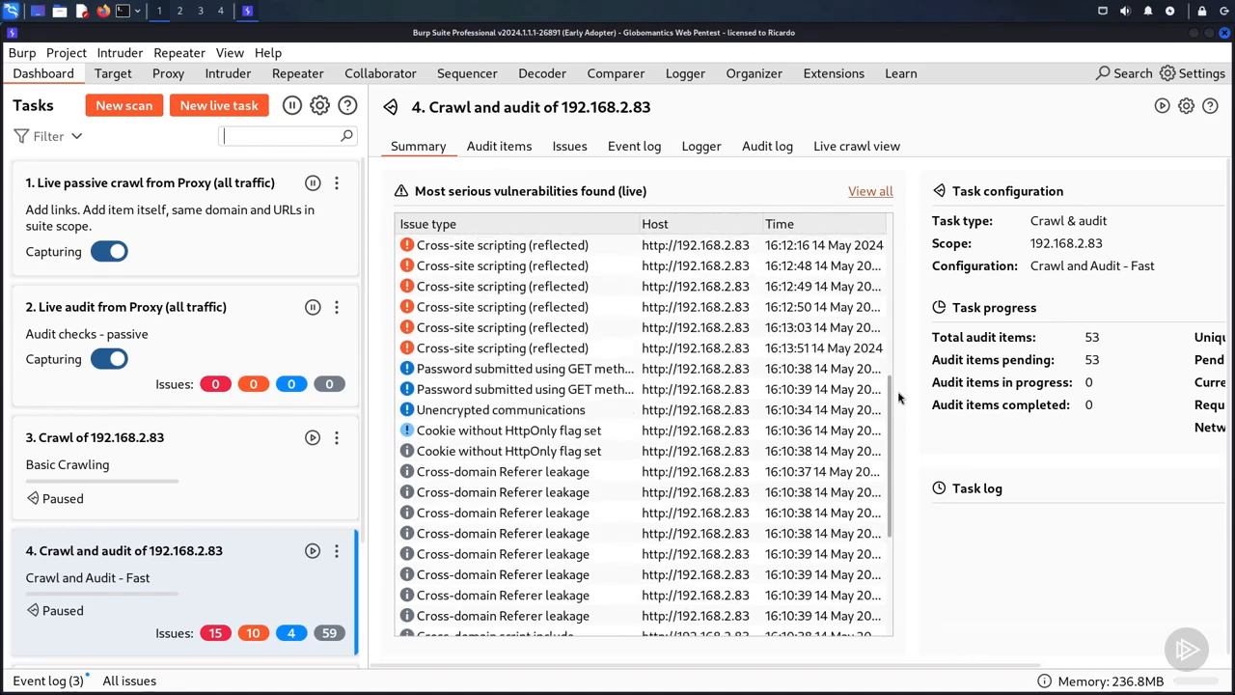
scroll(753, 386, "up", 6)
left_click(632, 369)
Step: Open the first SQL injection issue, read its full advisory in an enlarged detail pane, and display the first request sent for it
left_click(480, 472)
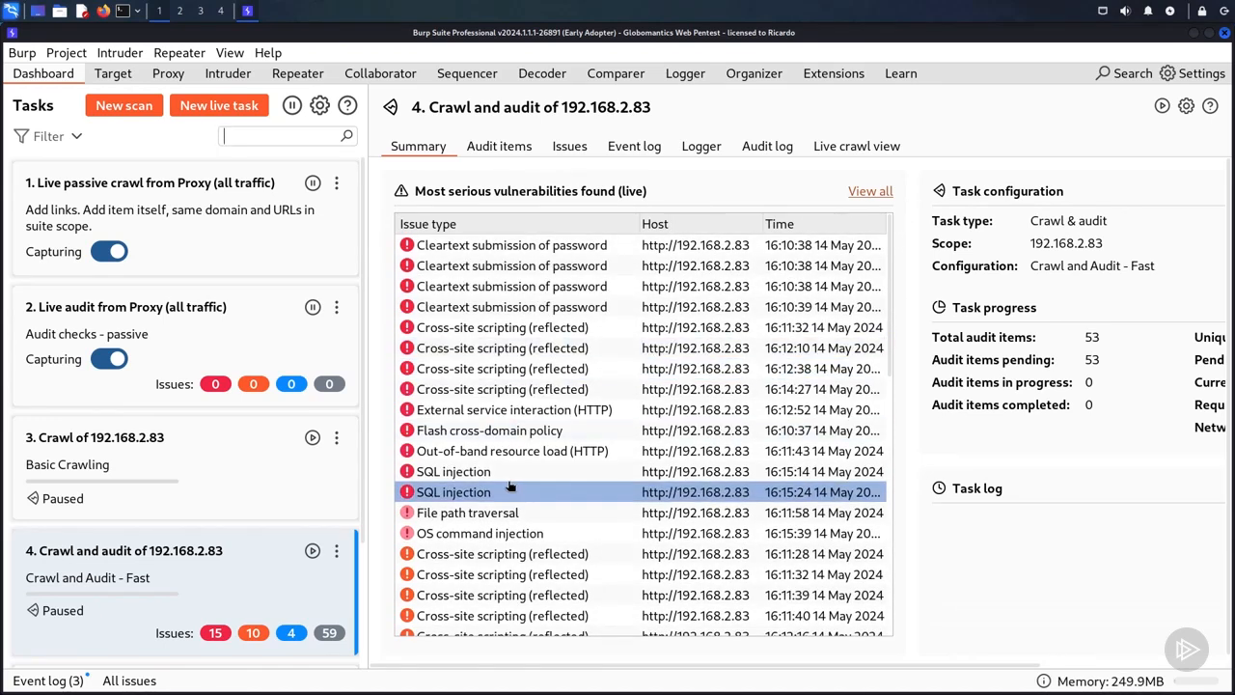
double_click(455, 479)
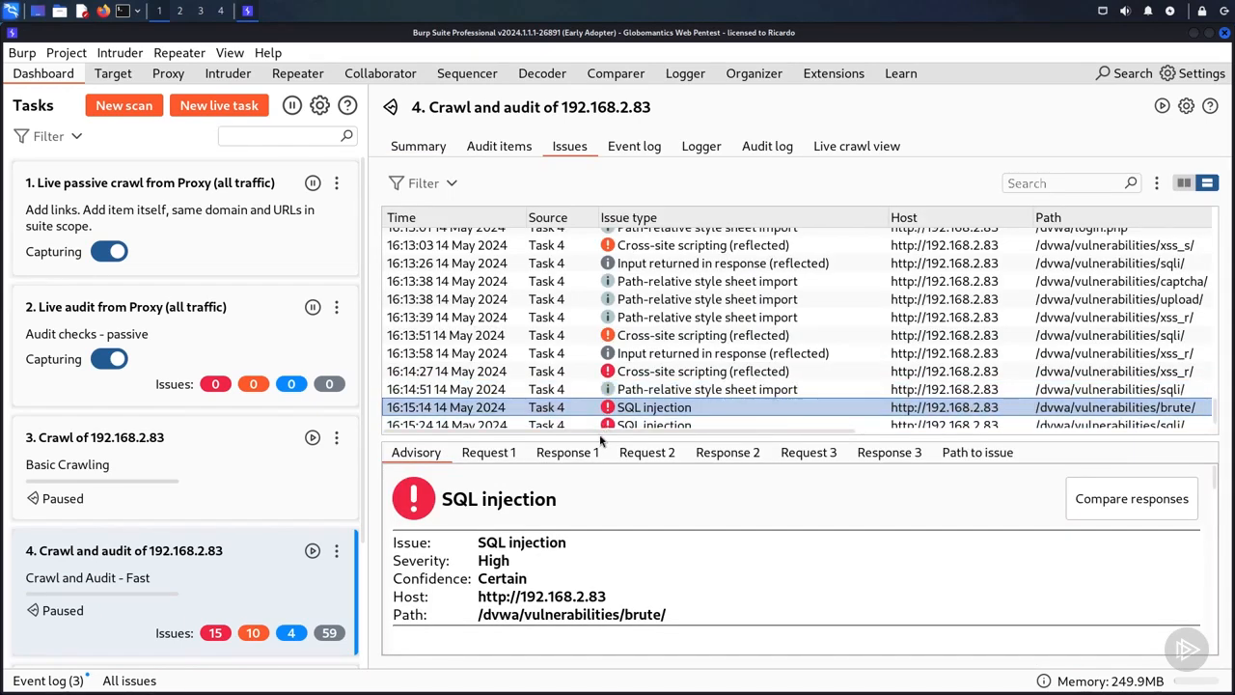
left_click_drag(598, 431, 603, 270)
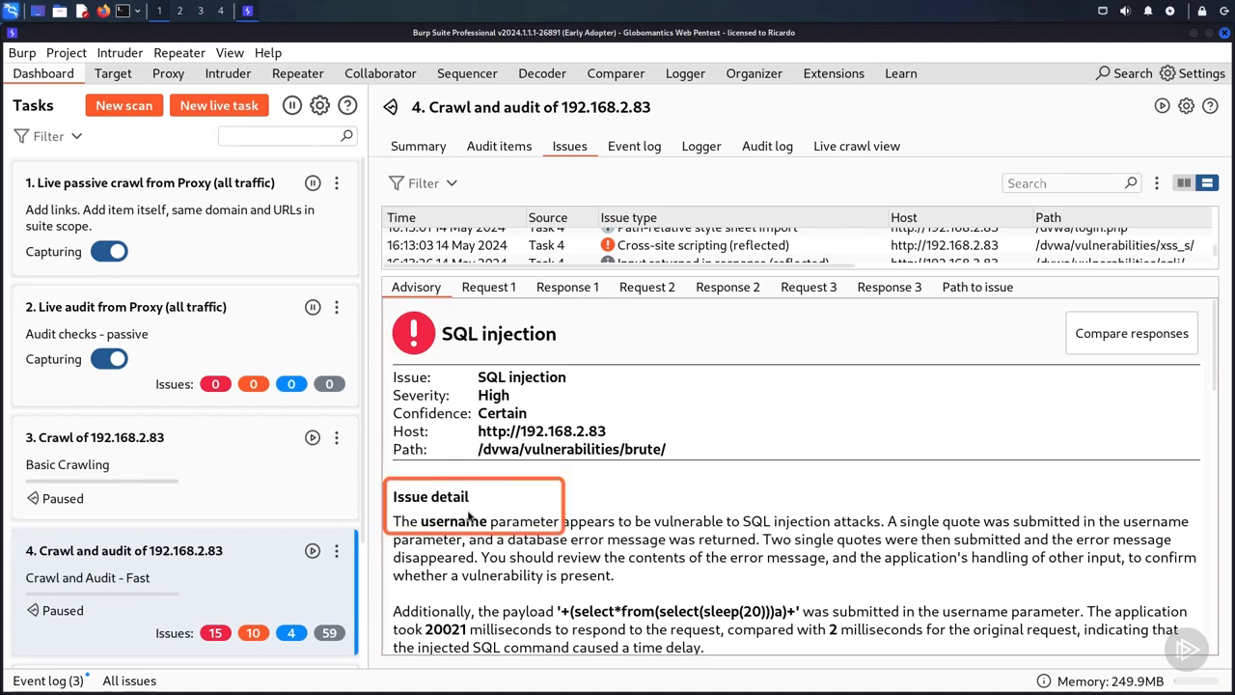
left_click_drag(1214, 359, 1214, 412)
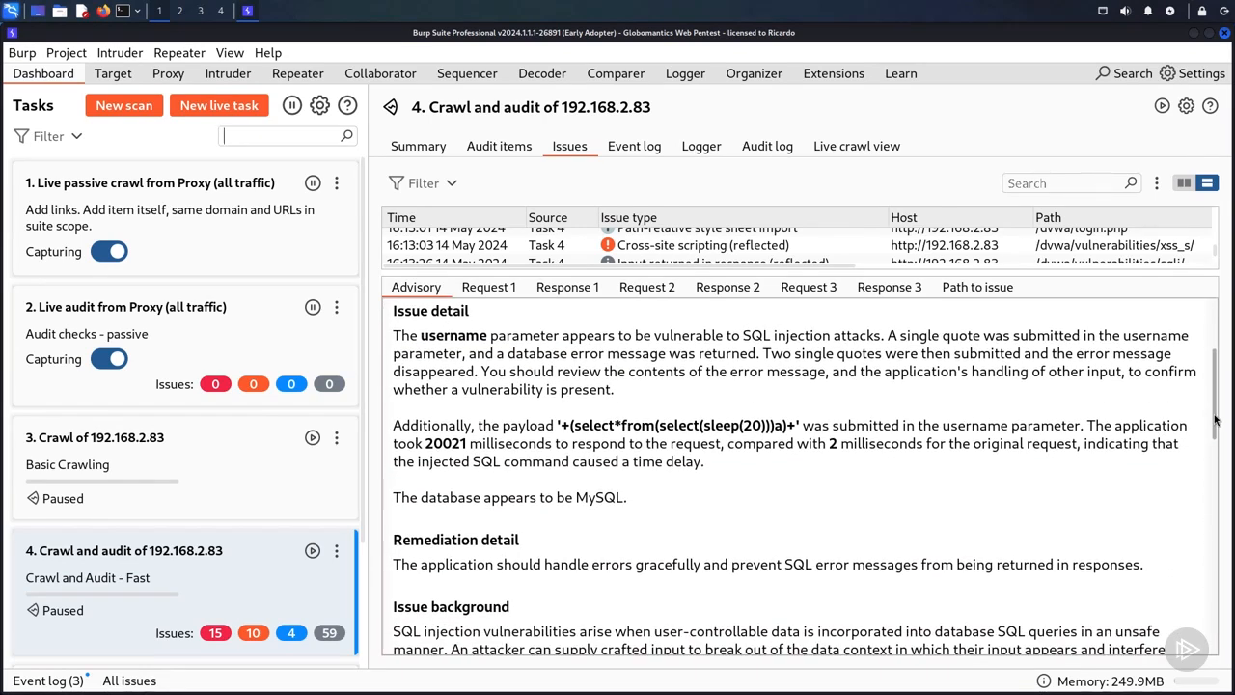
scroll(466, 452, "down", 3)
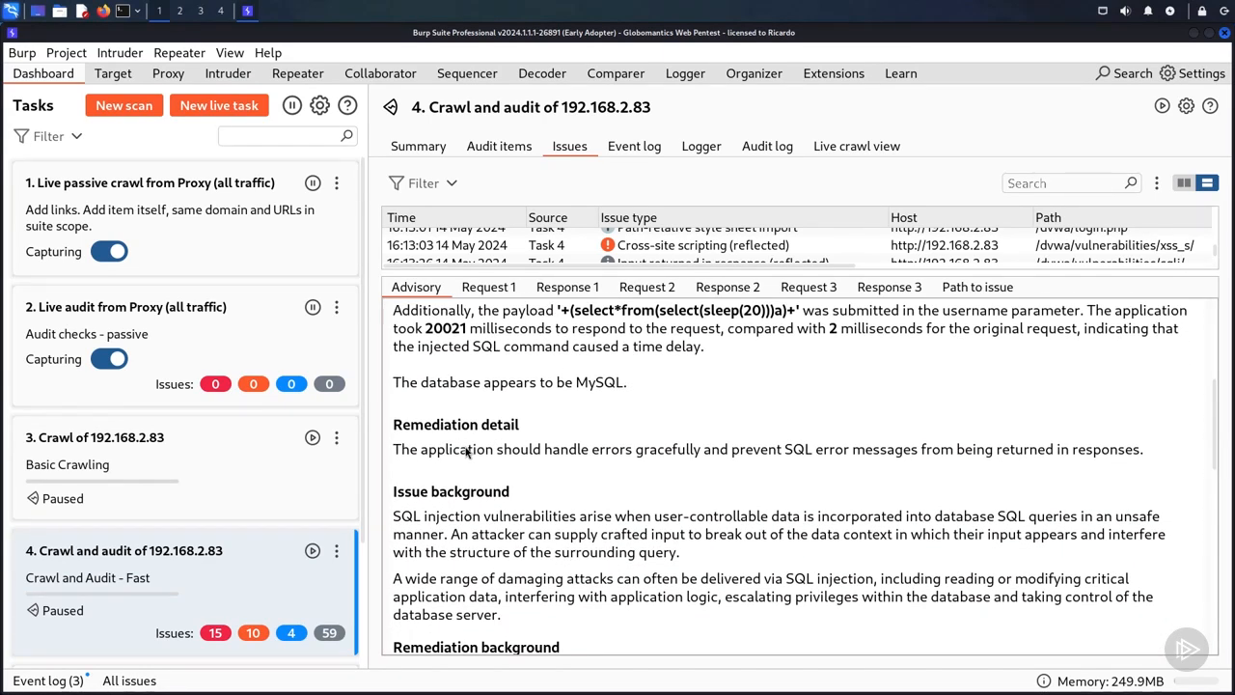
left_click_drag(1213, 405, 1211, 548)
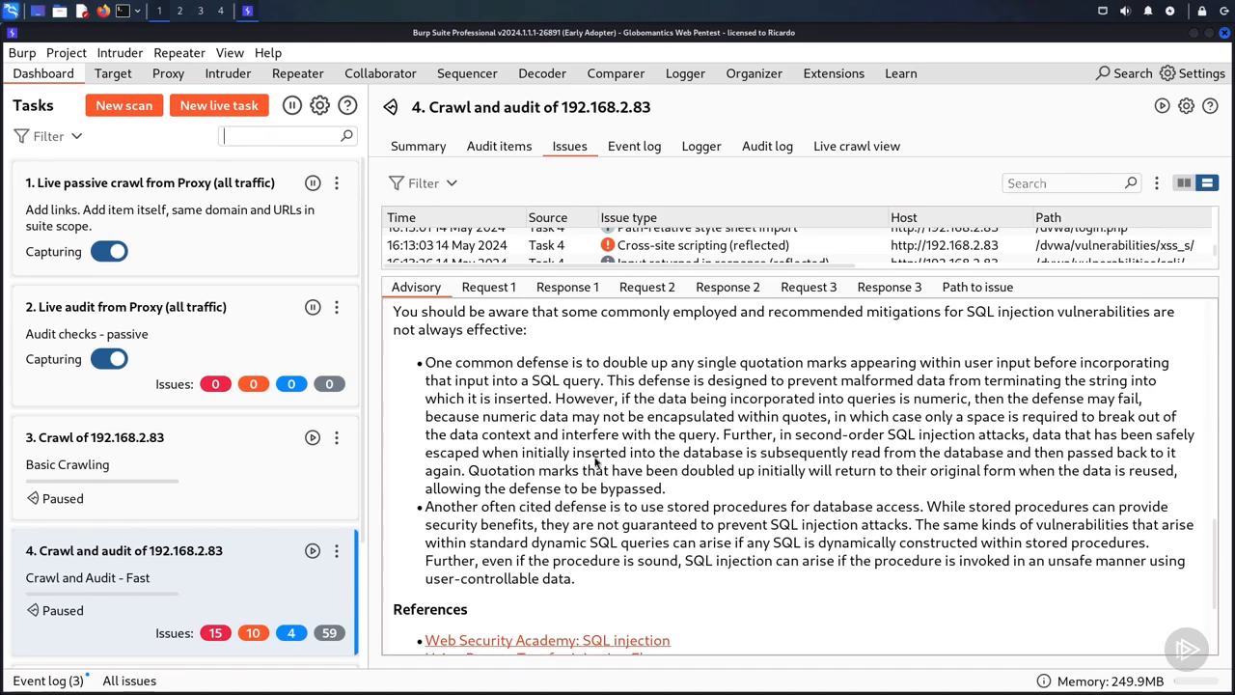
left_click(500, 289)
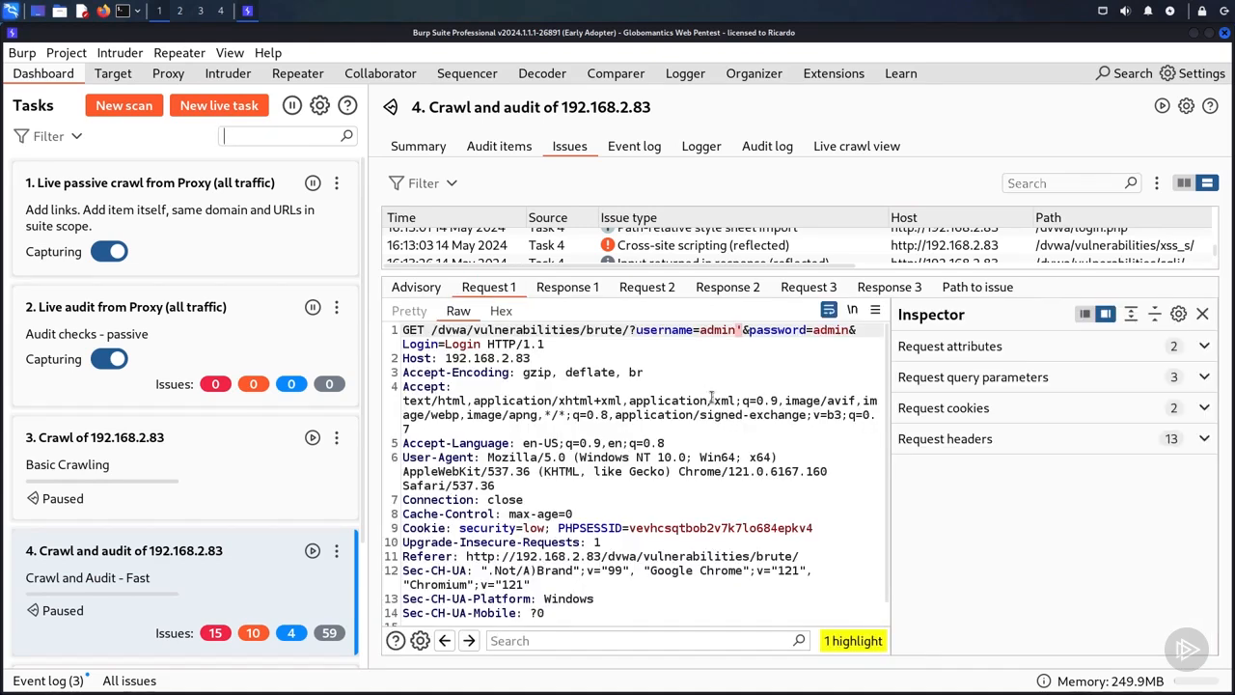
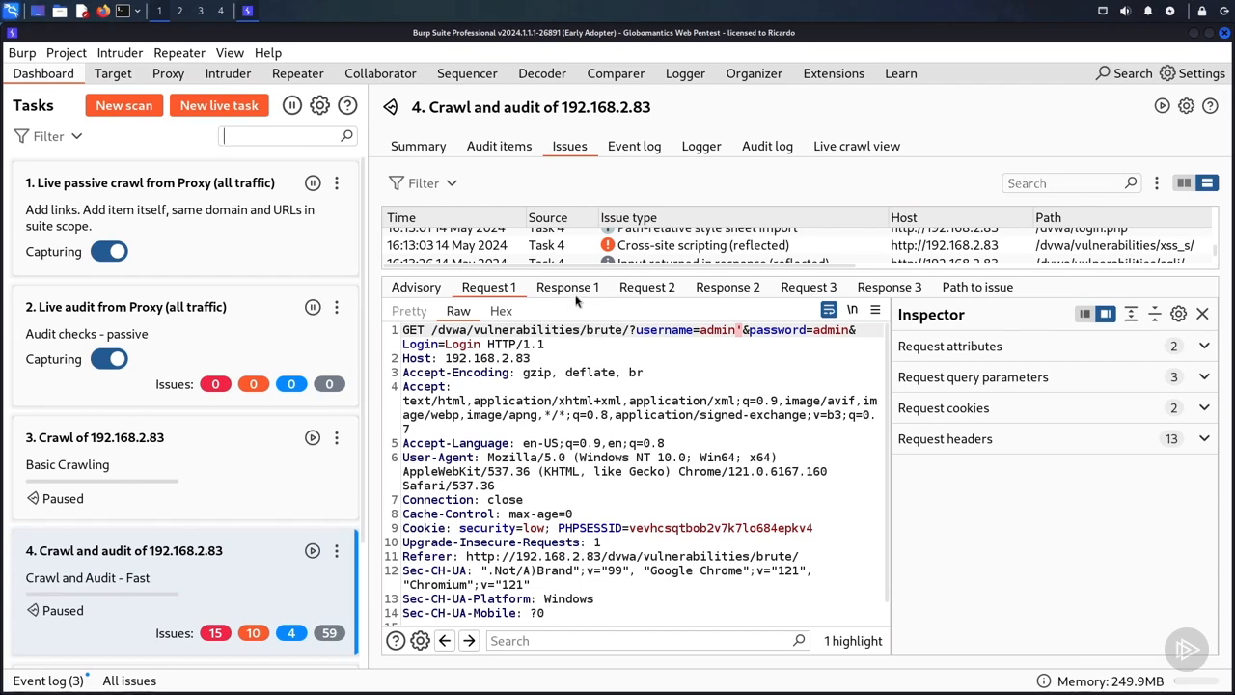
Step: Examine the SQL injection issue's first response, then its second request and second response
left_click(574, 290)
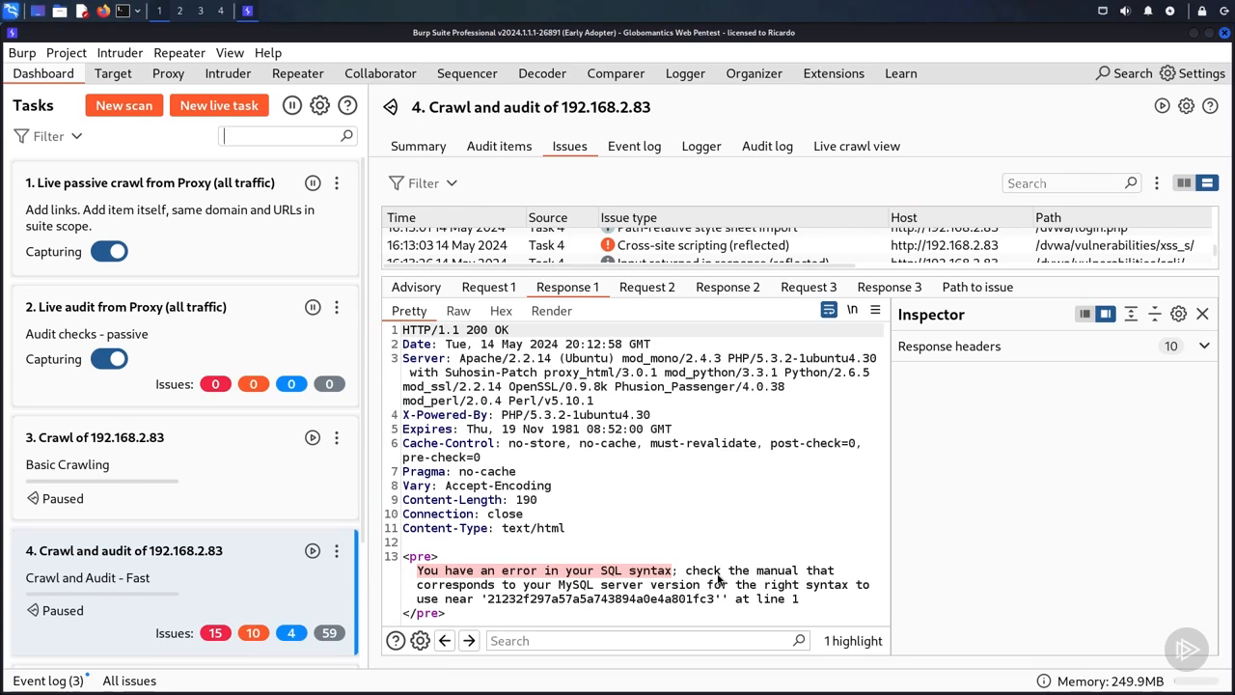
left_click(656, 287)
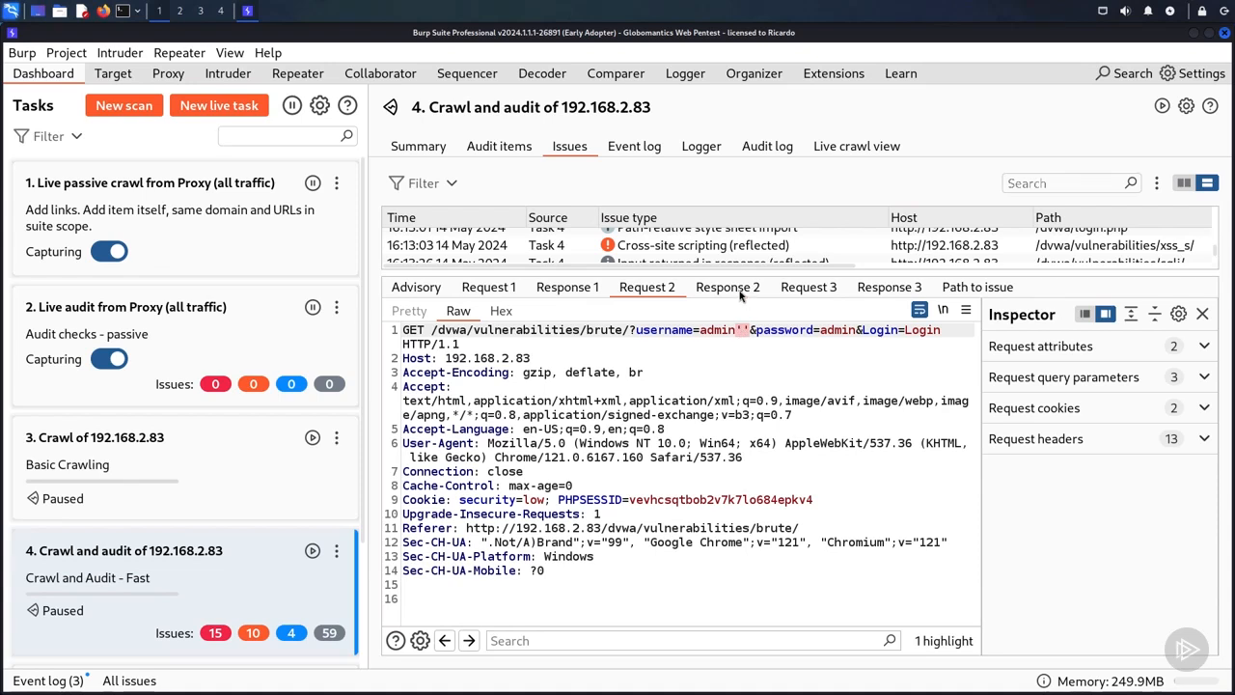
left_click(731, 288)
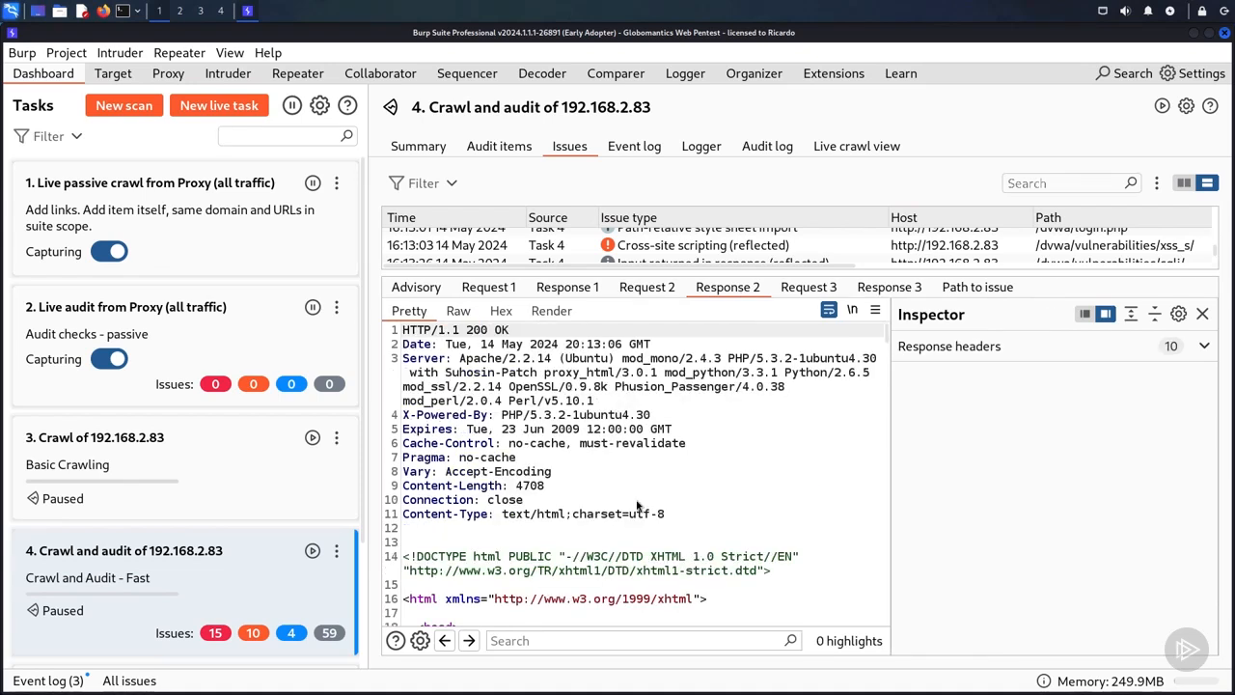
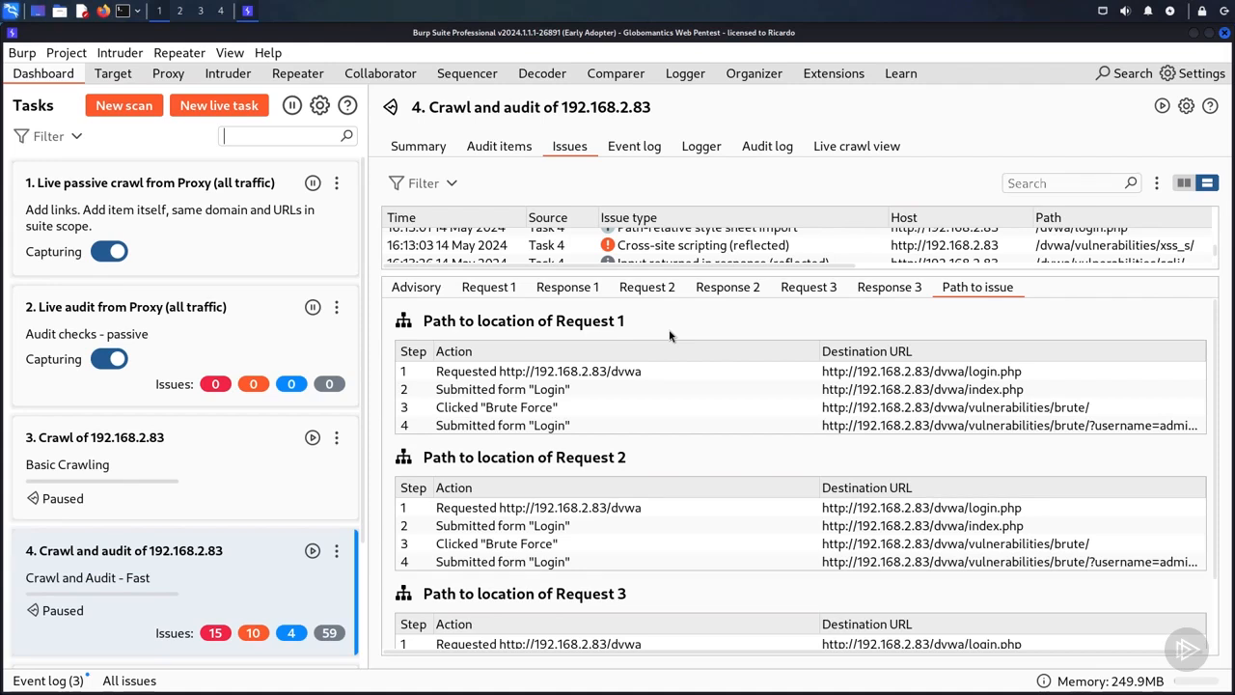
Step: Review the steps leading to the SQL injection issue's first request, and enlarge the issues list
left_click(455, 378)
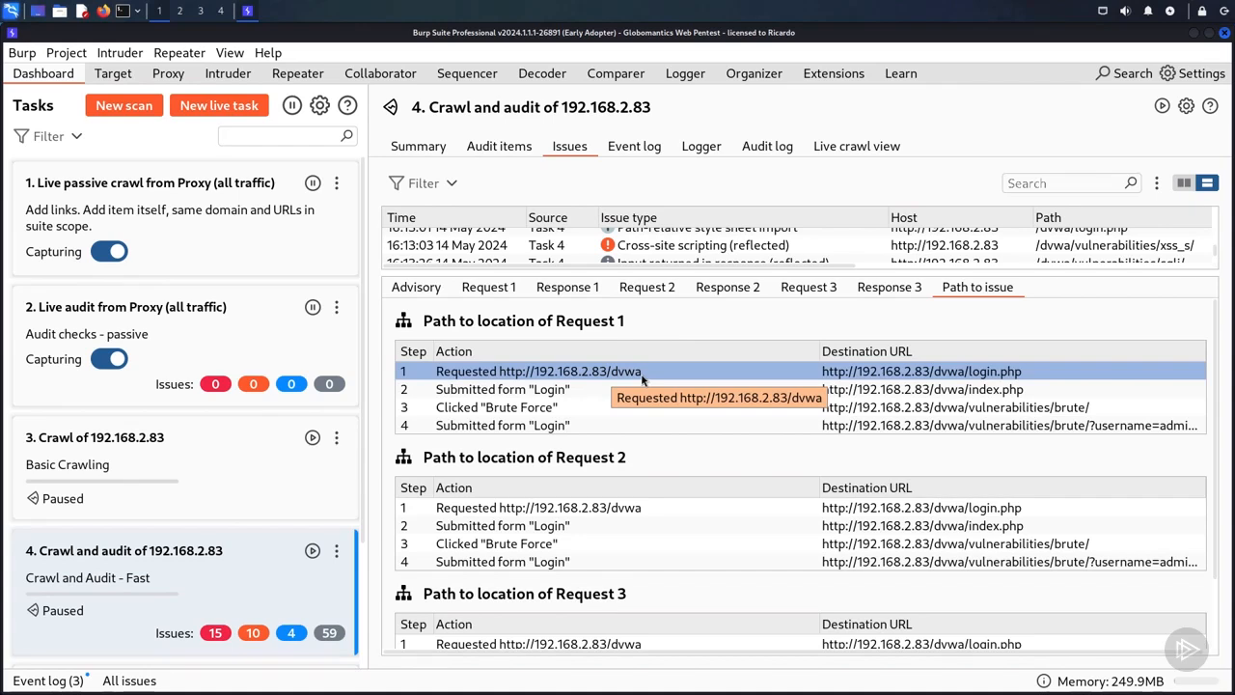
left_click(540, 389)
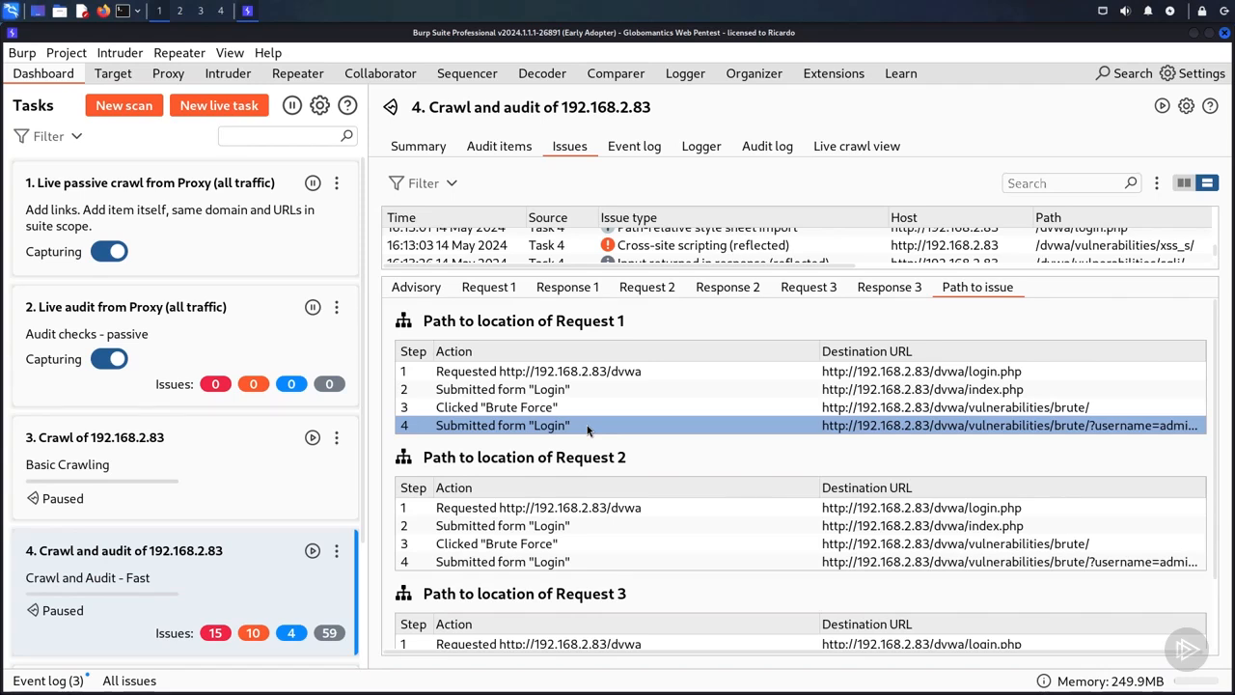
left_click_drag(666, 283, 653, 461)
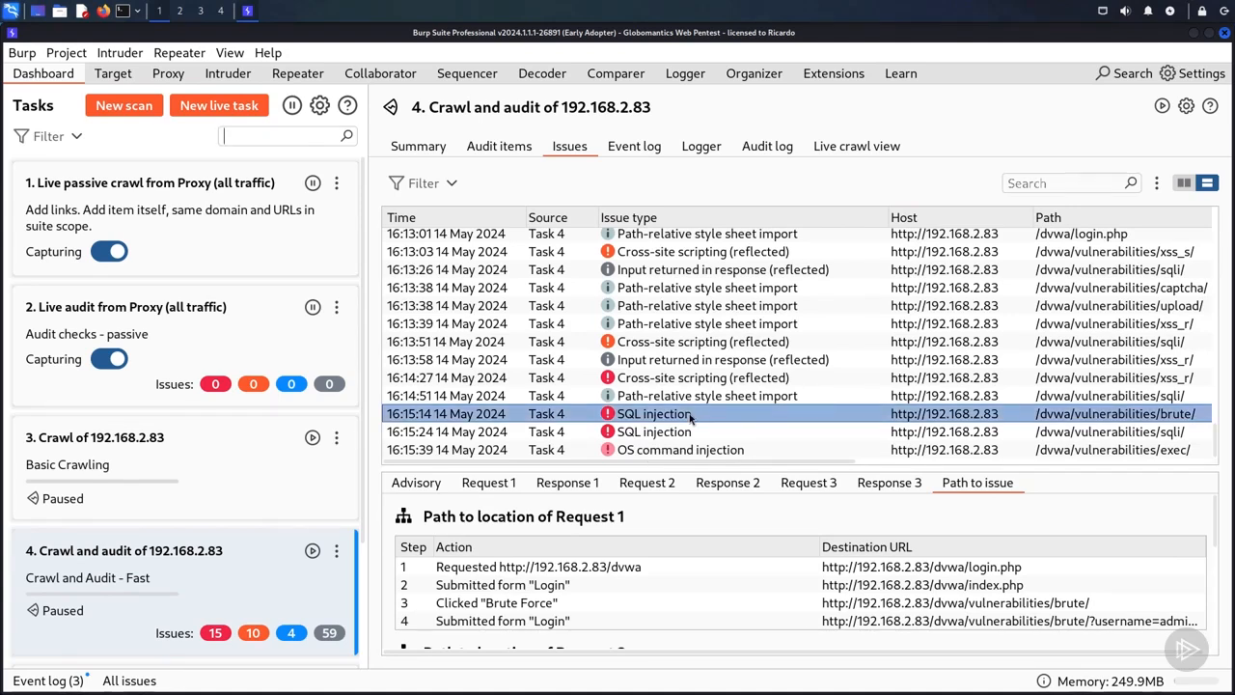
Step: Highlight the SQL injection issue on /dvwa/vulnerabilities/brute/ in dark blue
right_click(632, 421)
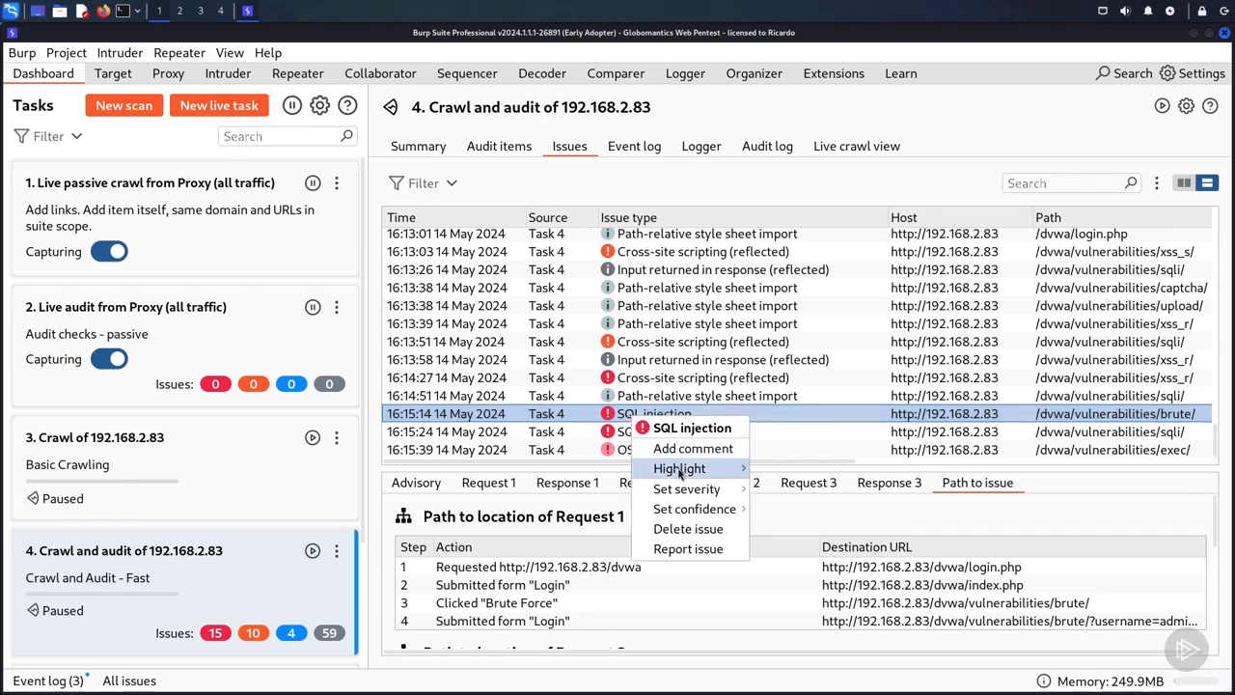
mouse_move(680, 473)
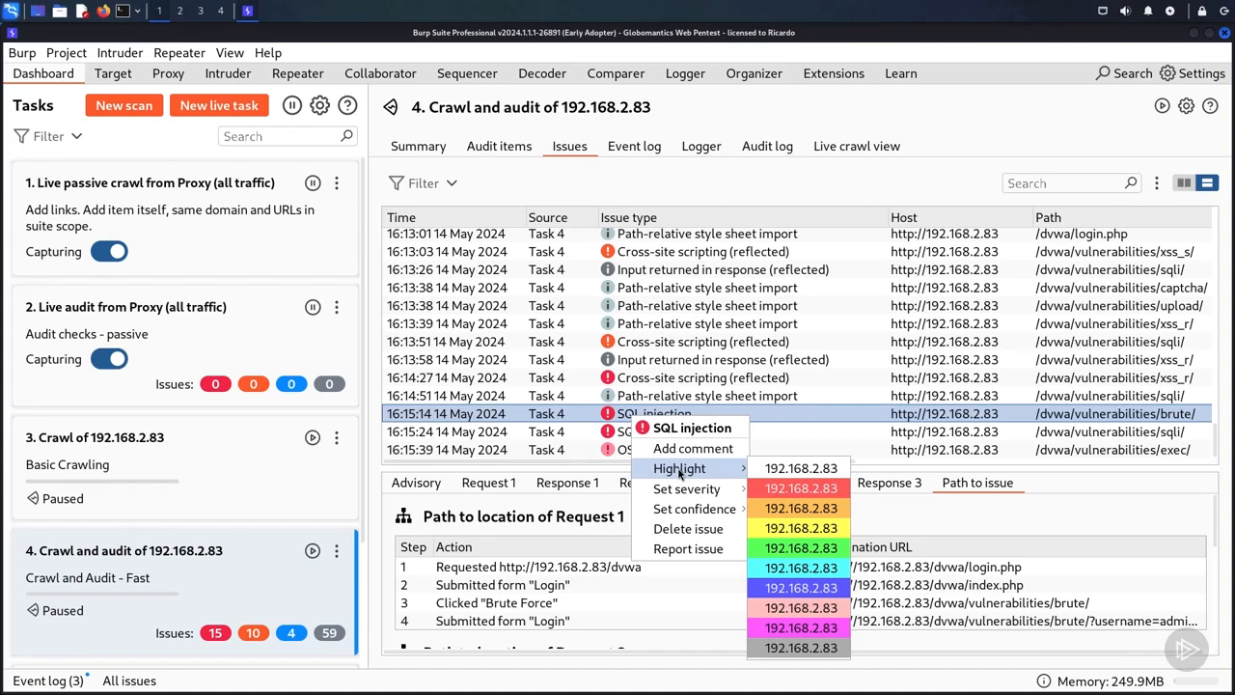
left_click(779, 586)
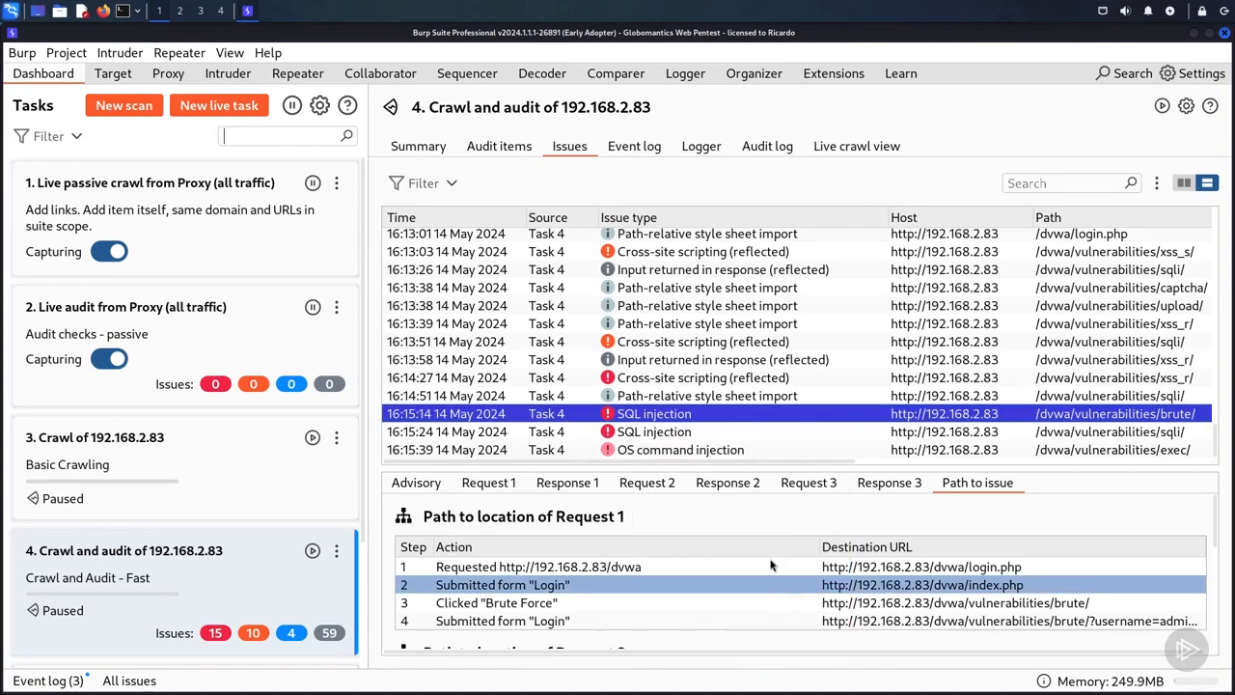
left_click(731, 340)
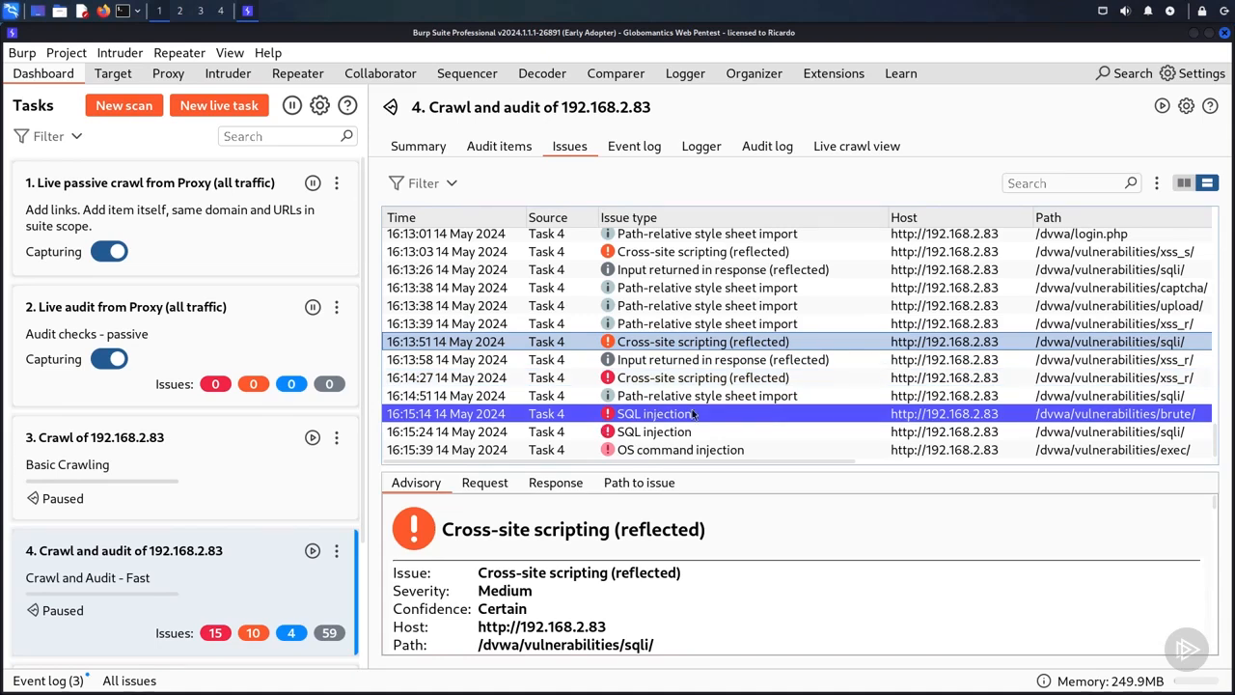
left_click(660, 415)
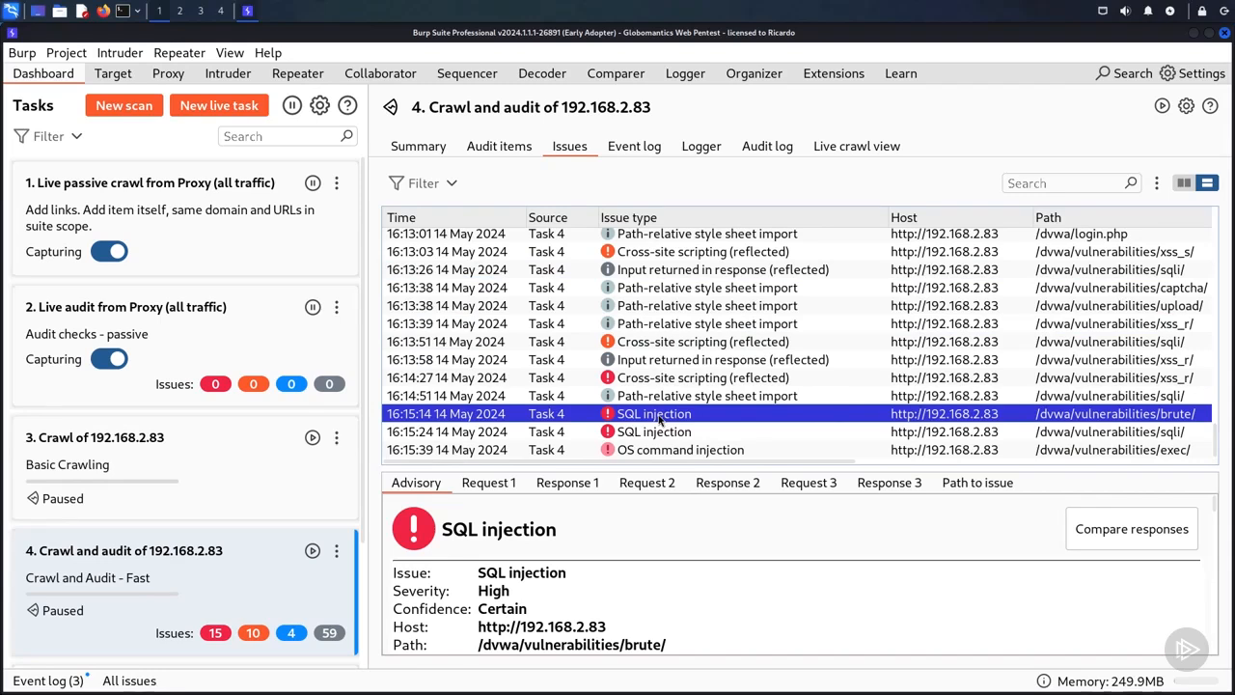
Step: Remove the colour highlight from the SQL injection issue on /dvwa/vulnerabilities/brute/
right_click(660, 418)
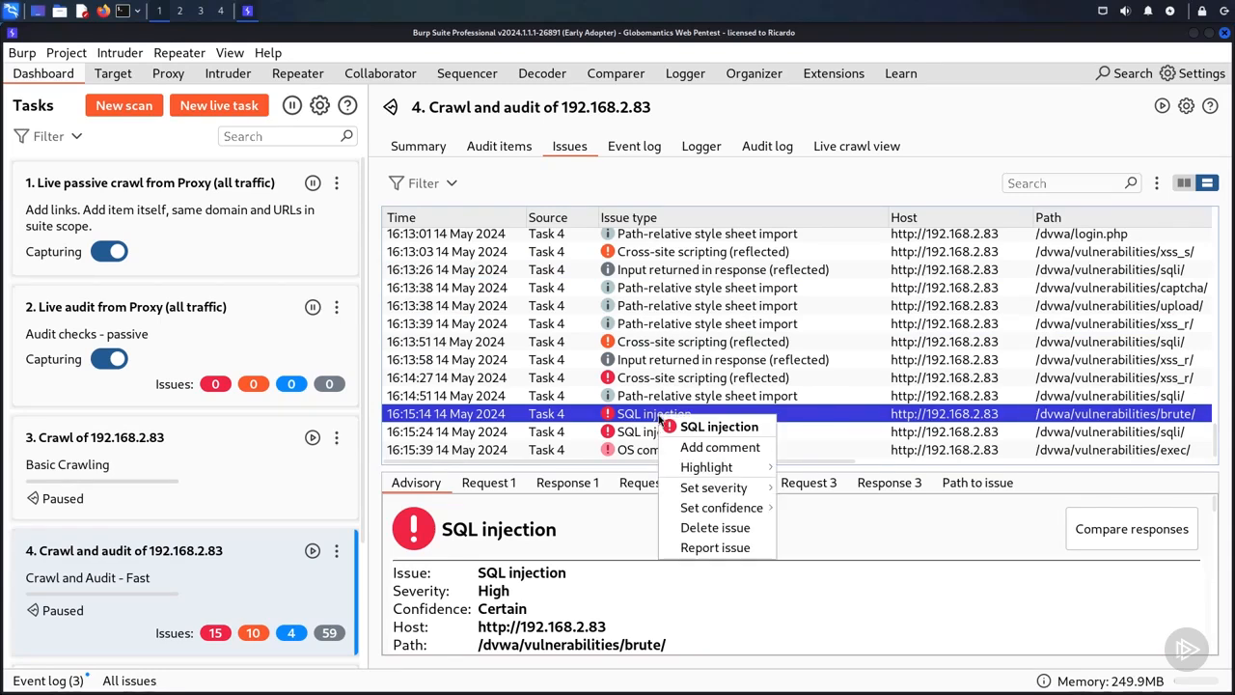
mouse_move(710, 469)
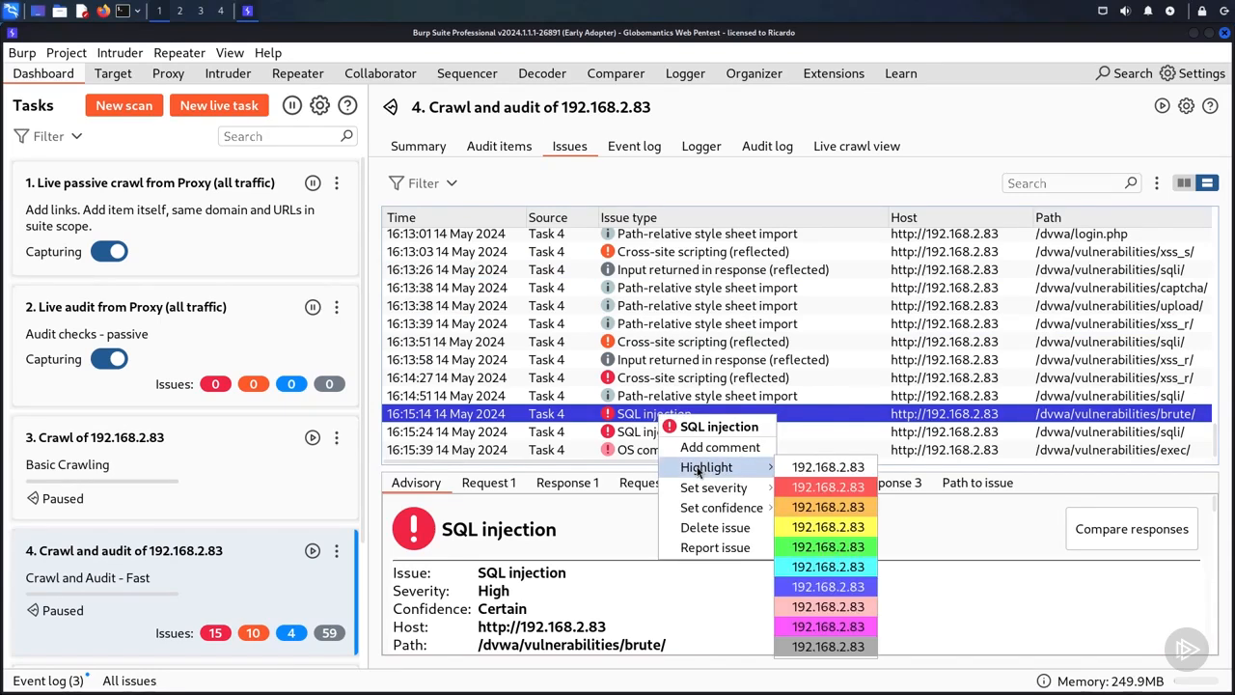
left_click(797, 469)
left_click(673, 398)
left_click(664, 417)
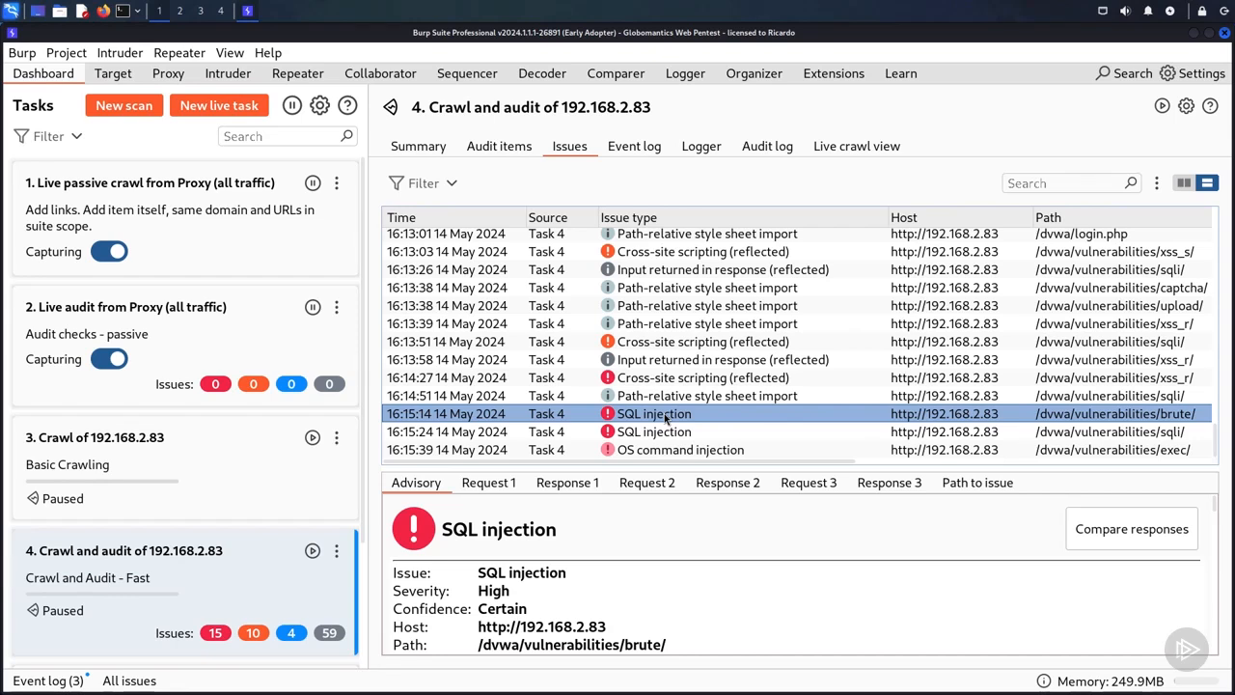
Step: Set the severity of the SQL injection issue on /dvwa/vulnerabilities/brute/ to Medium
right_click(664, 413)
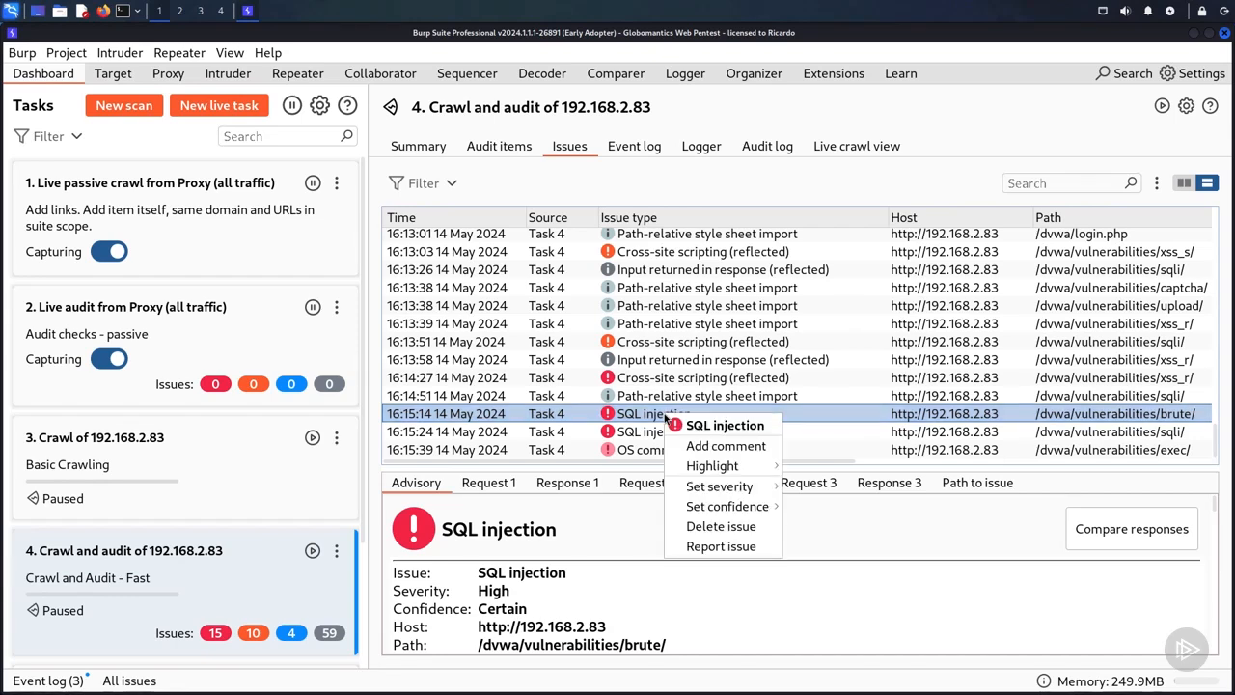
mouse_move(709, 494)
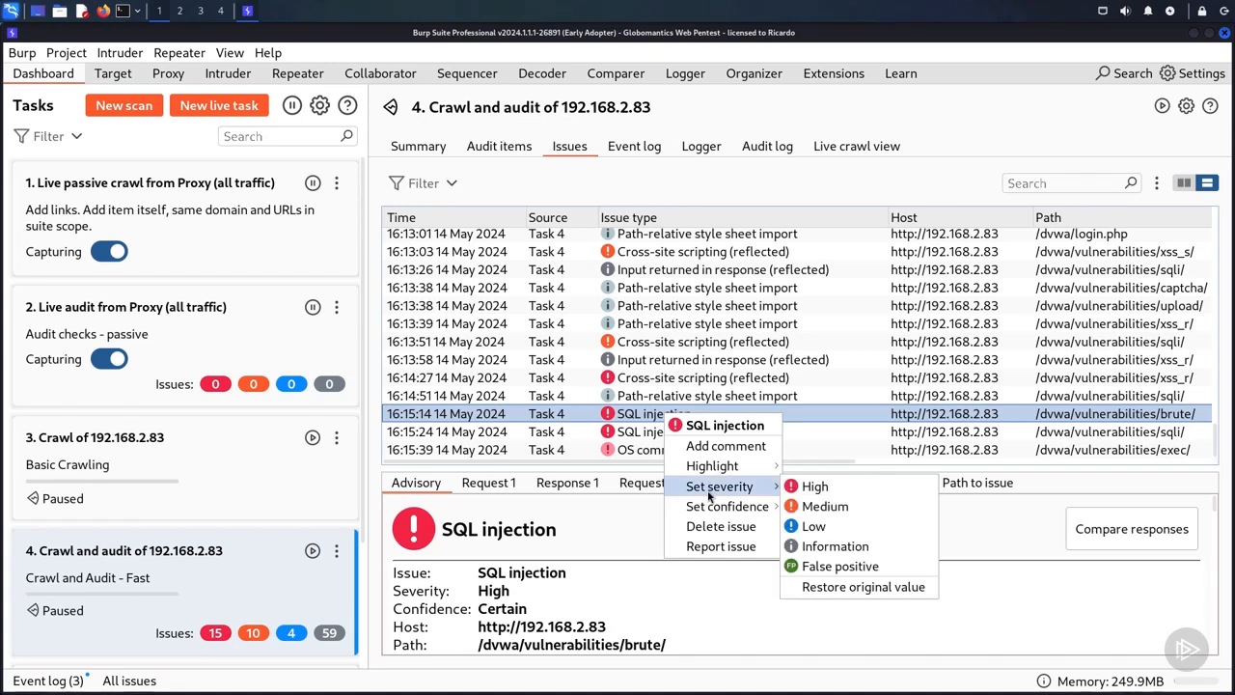
left_click(806, 508)
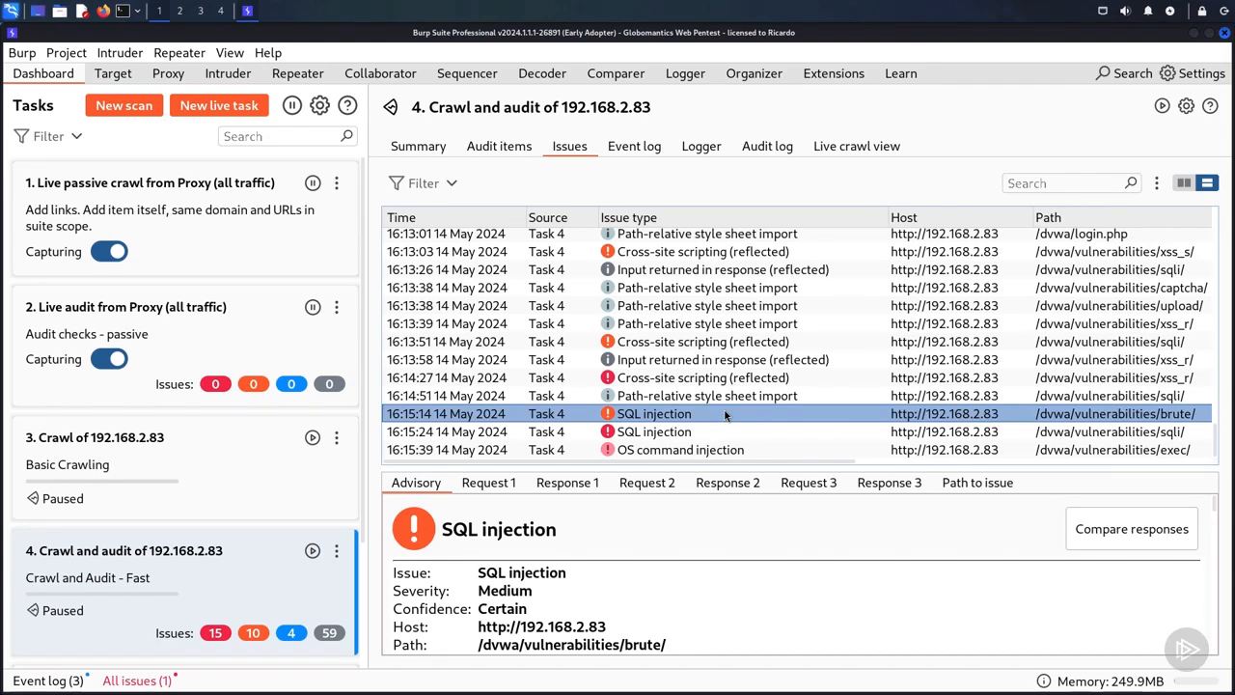
Step: Set the confidence of the SQL injection issue on /dvwa/vulnerabilities/brute/ to Tentative
right_click(642, 415)
mouse_move(699, 506)
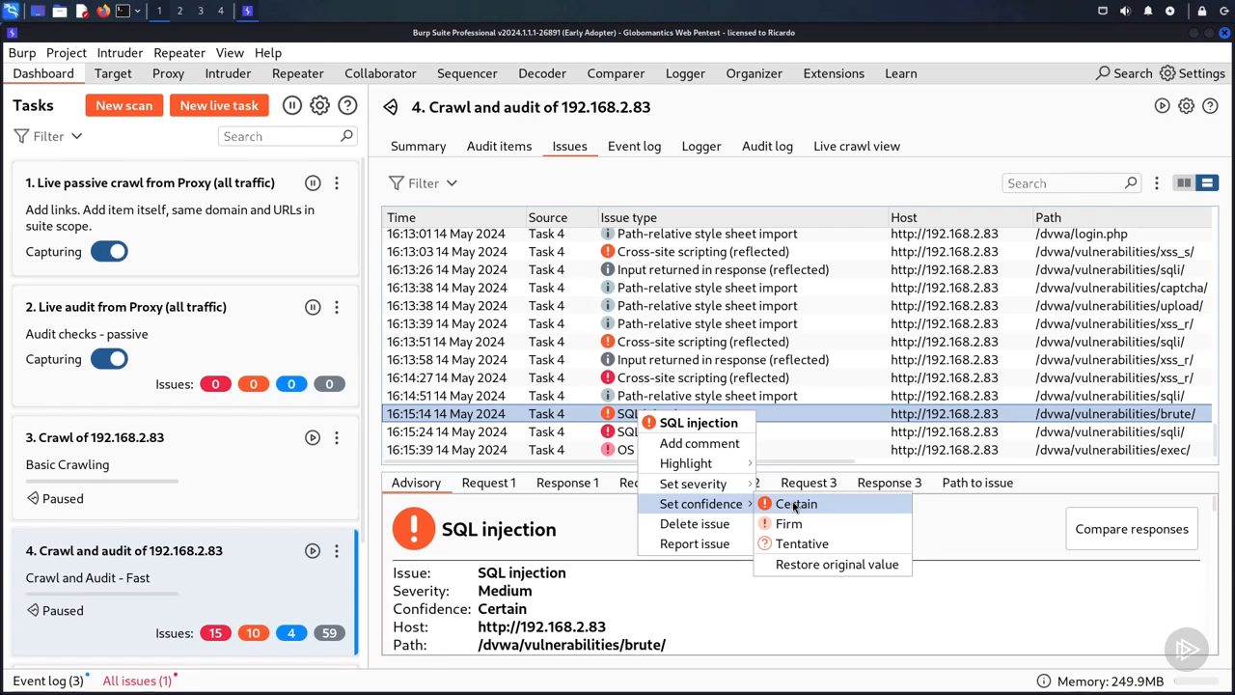
left_click(797, 546)
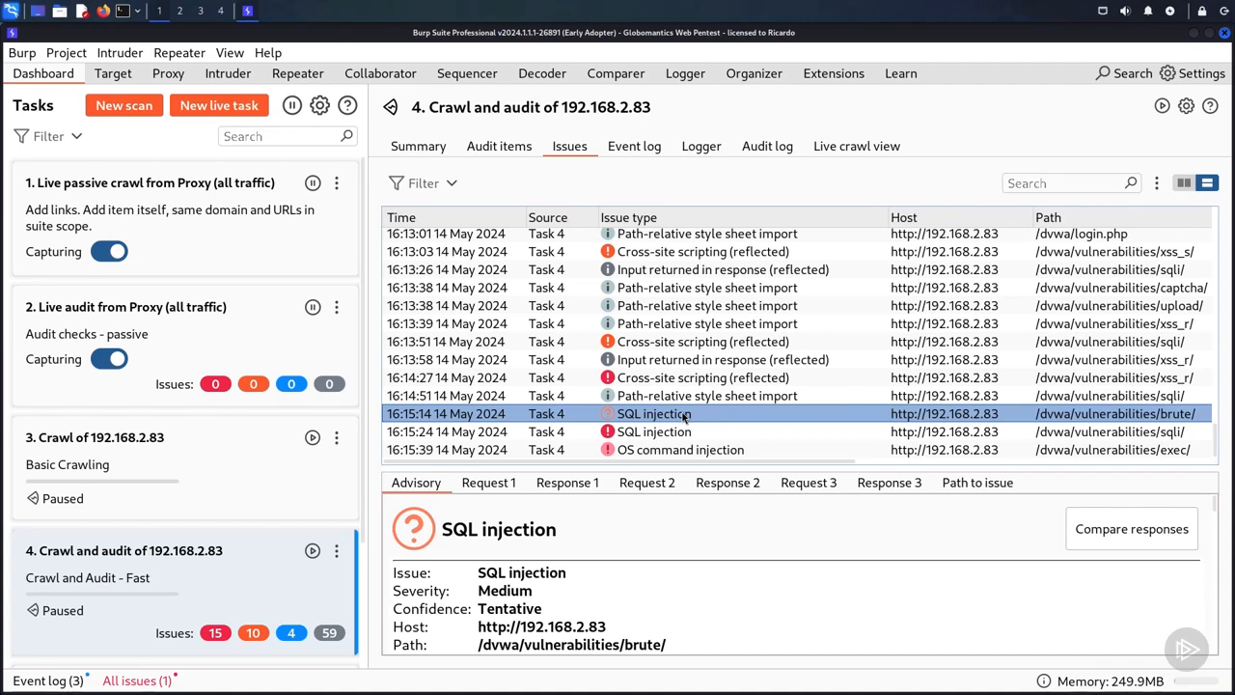
Step: Mark the SQL injection issue on /dvwa/vulnerabilities/brute/ as a false positive through its severity
right_click(626, 424)
mouse_move(664, 497)
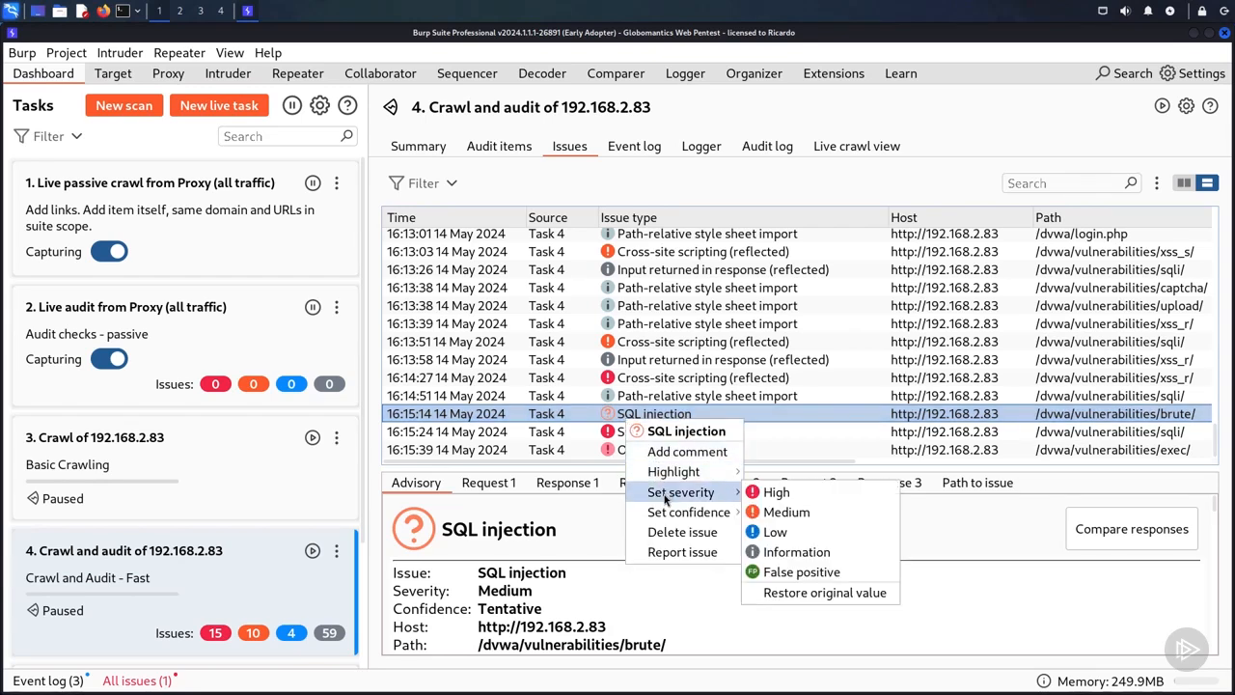
left_click(800, 572)
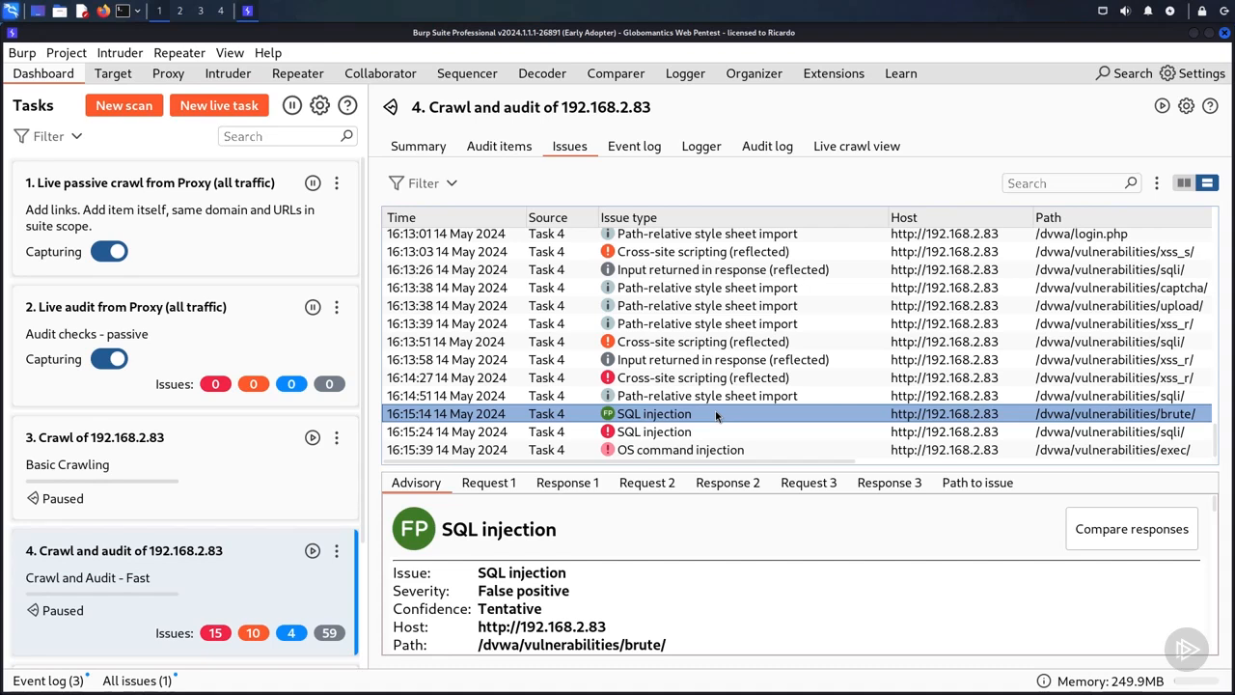
left_click(124, 77)
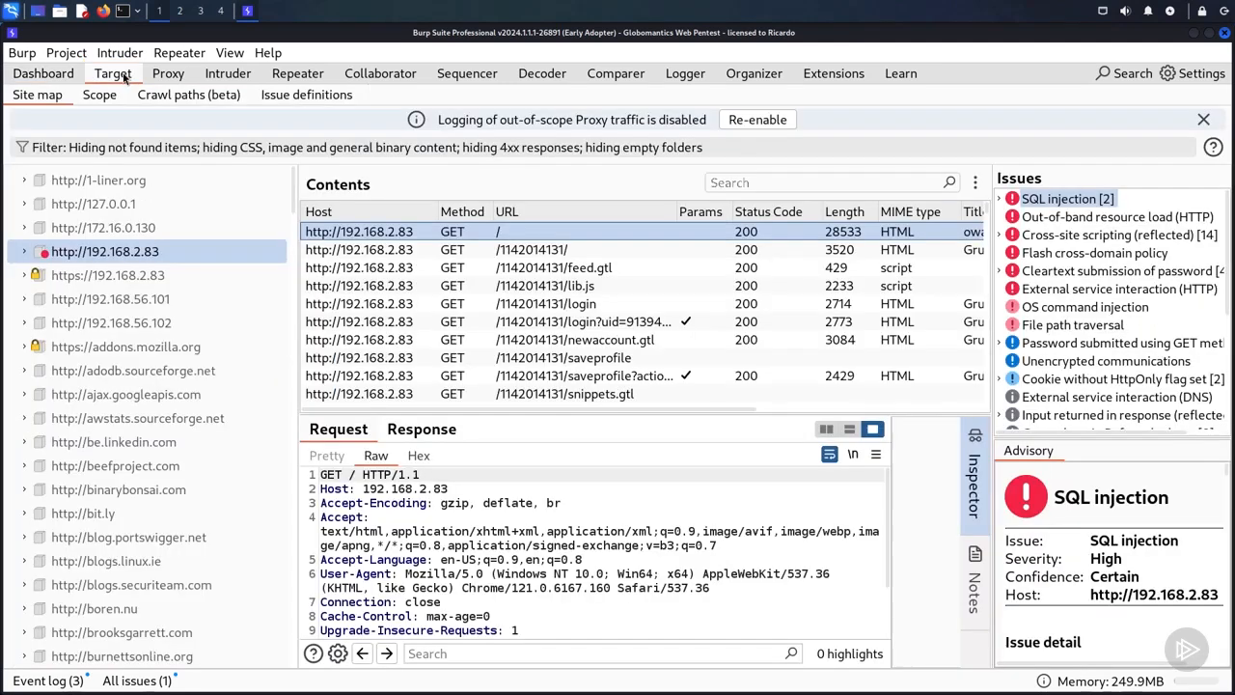
left_click(26, 253)
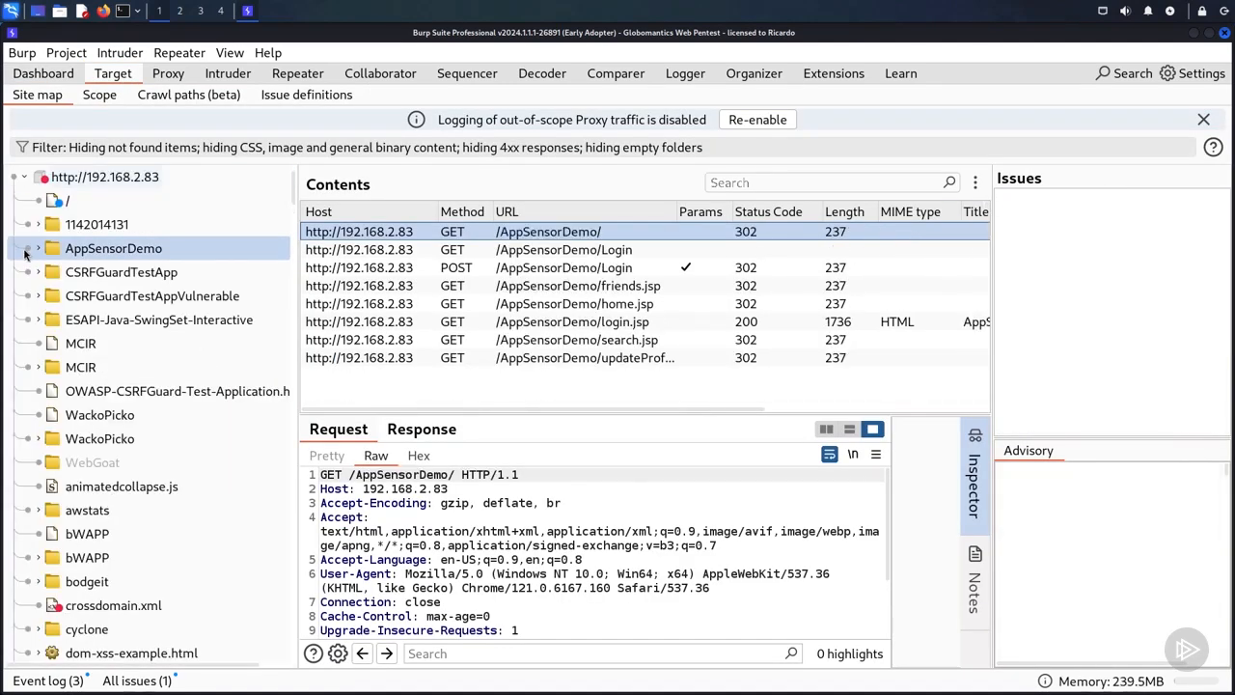
left_click(131, 611)
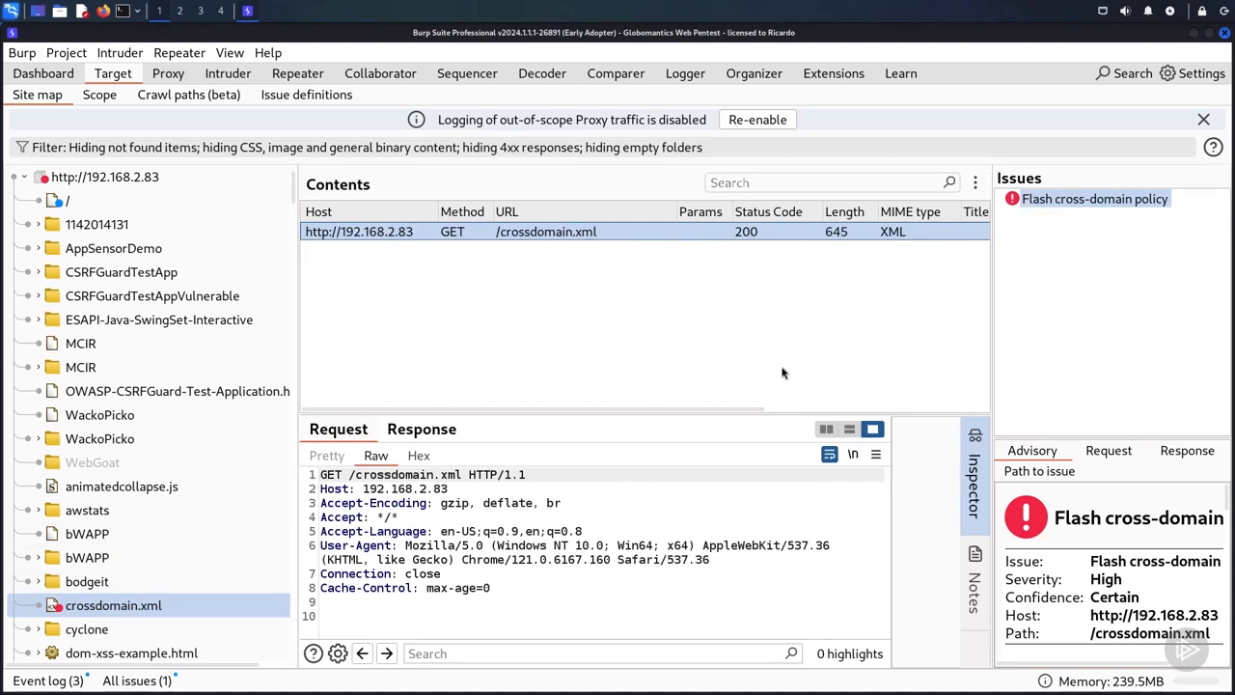
left_click_drag(988, 352, 704, 355)
scroll(883, 579, "down", 5)
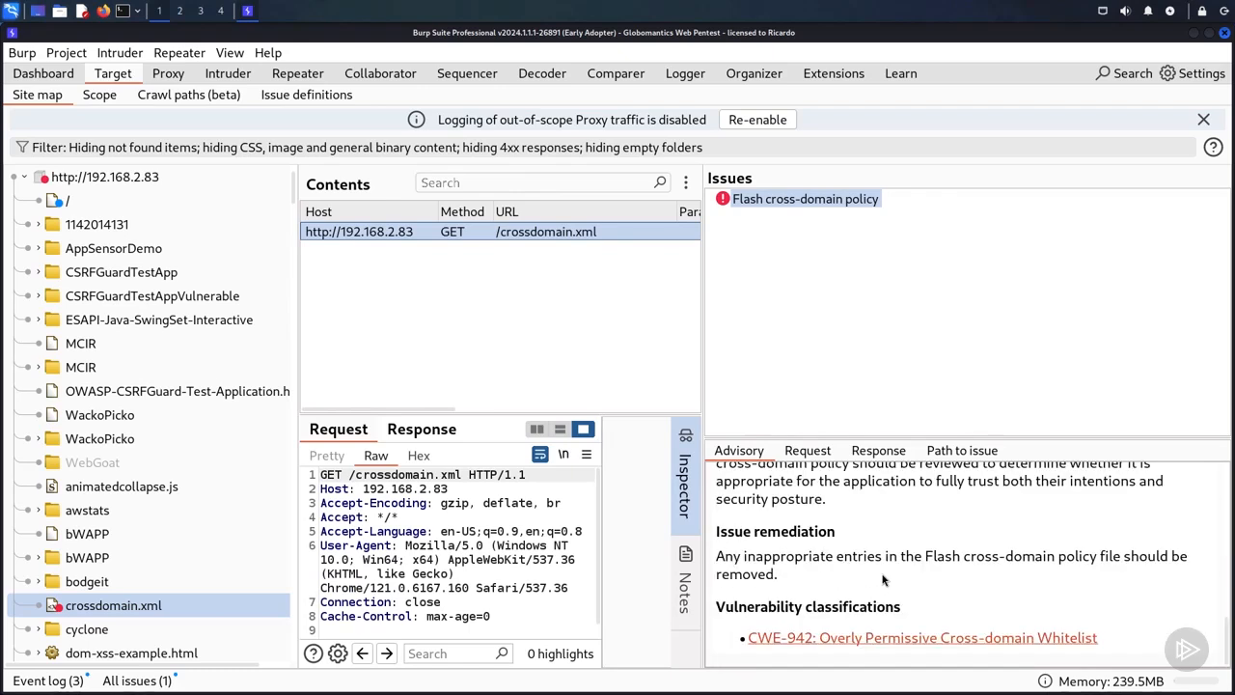
scroll(883, 579, "up", 5)
Step: Examine the request and response recorded for the Flash cross-domain policy issue
left_click(811, 451)
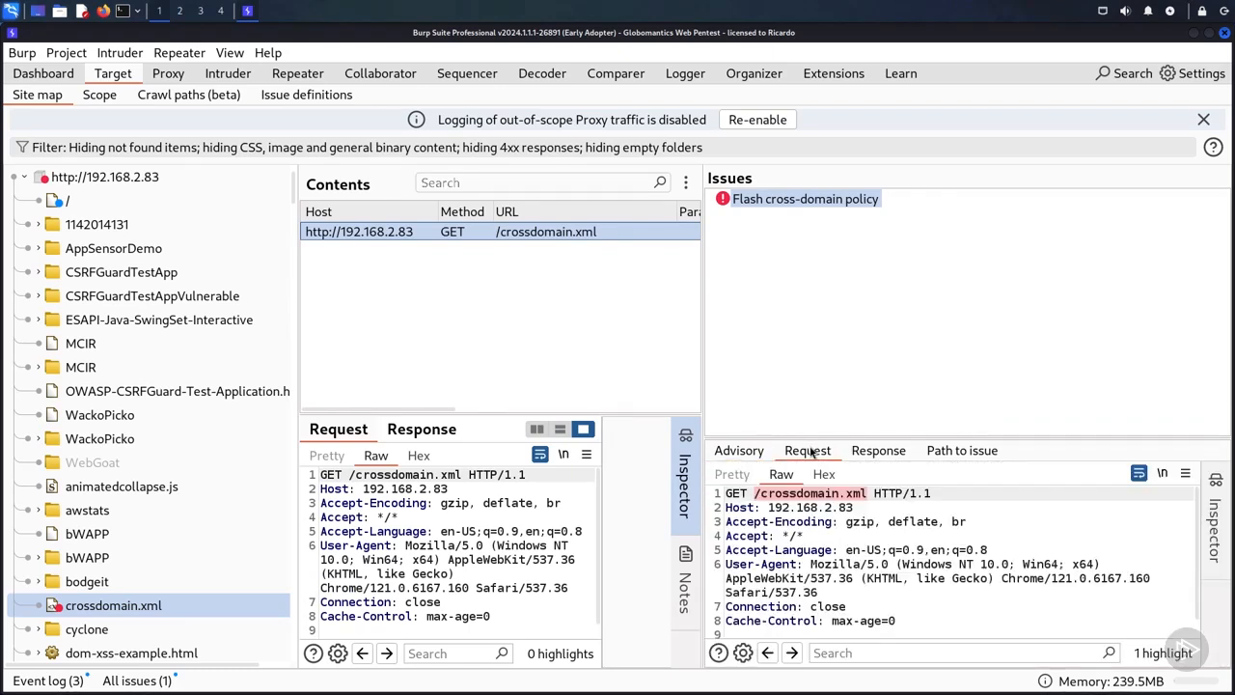
left_click(880, 452)
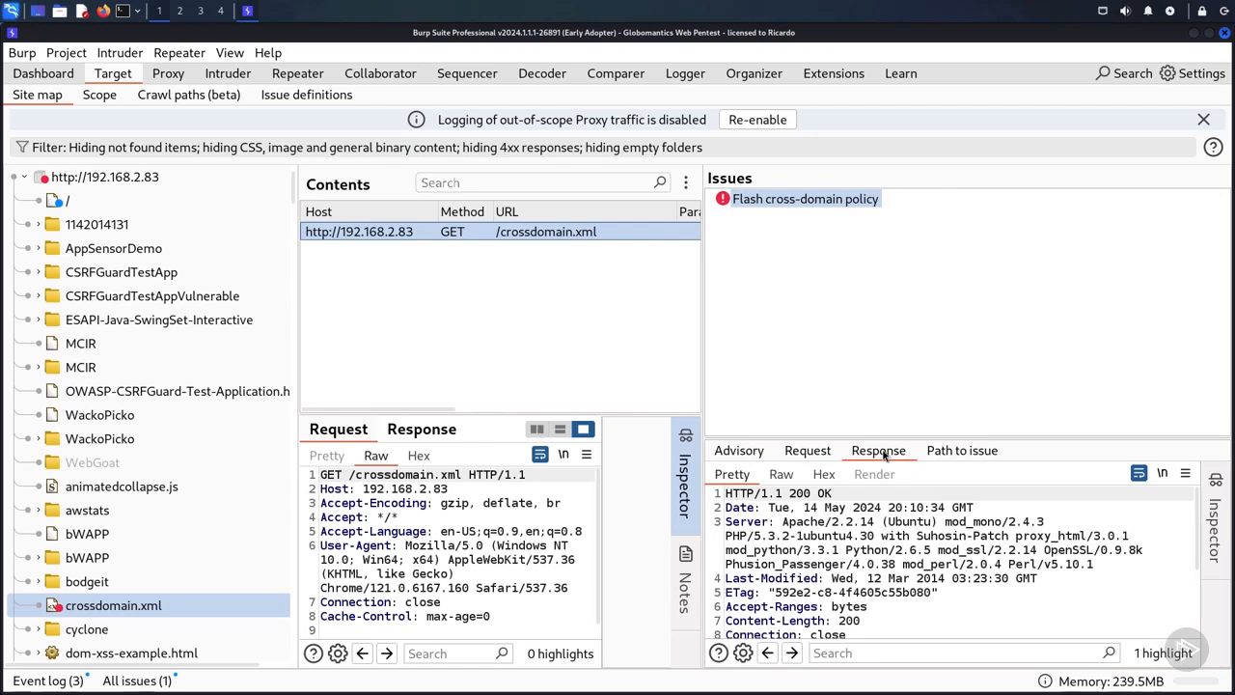
scroll(109, 550, "down", 3)
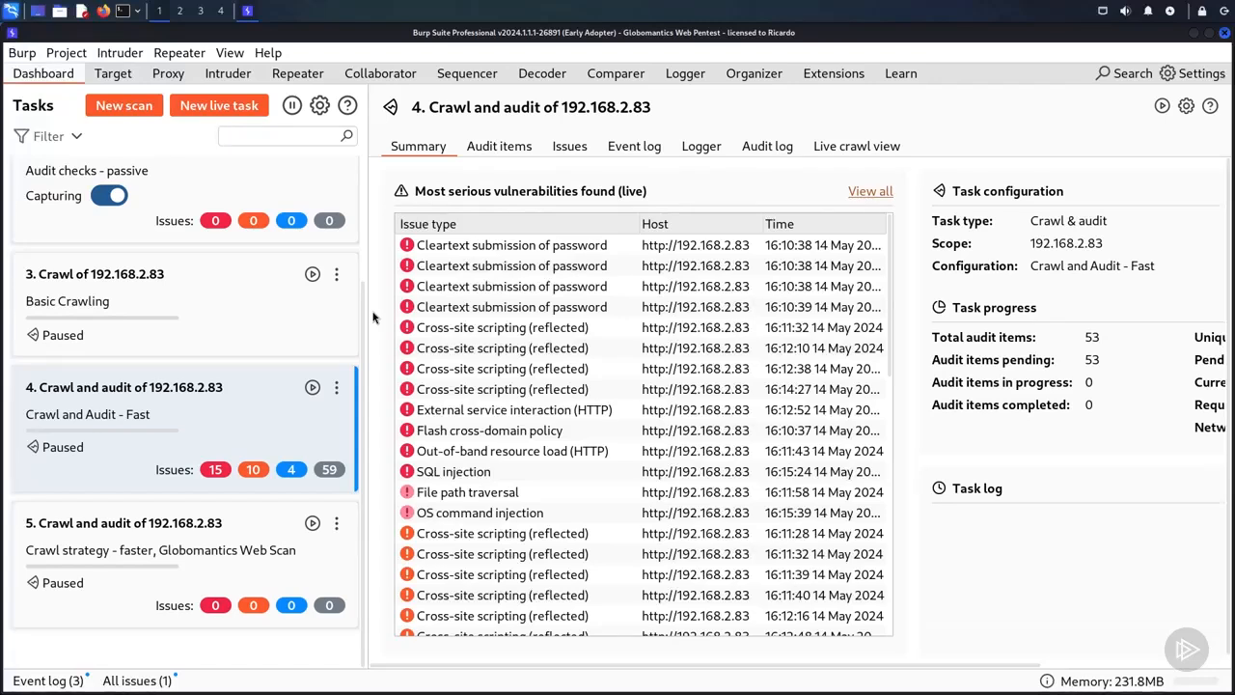
Step: Return to the target site map and check the issue options offered for the dvwa branch
left_click(115, 74)
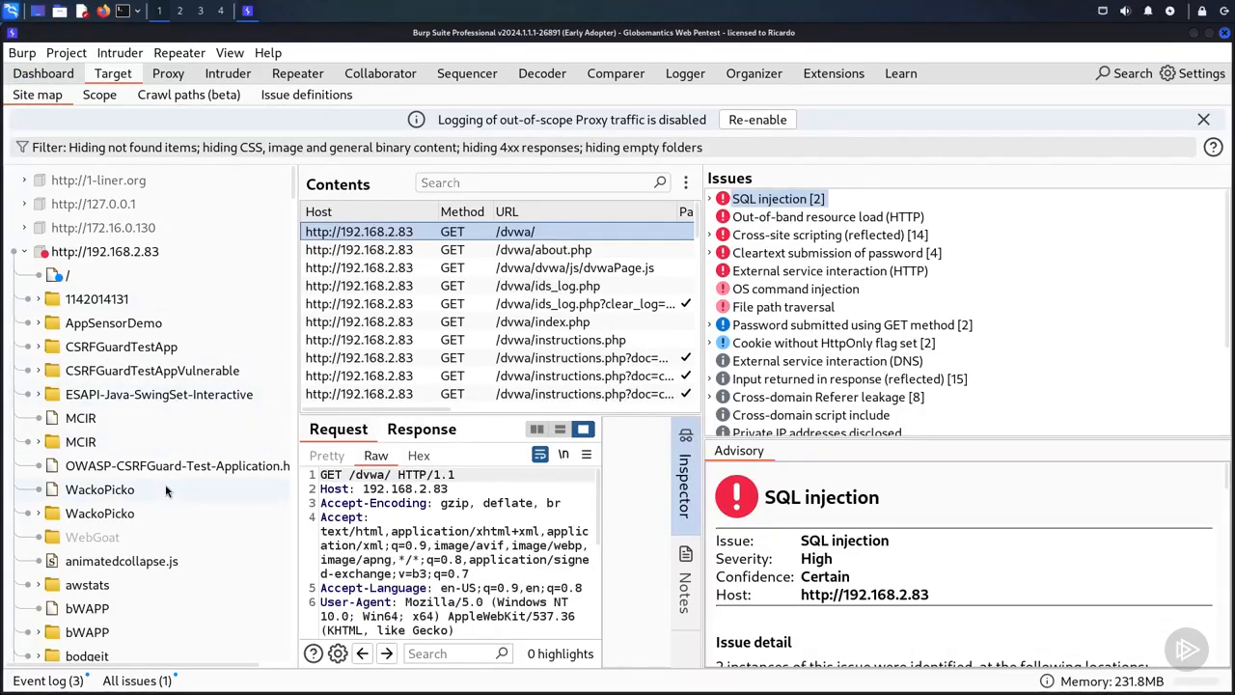
scroll(166, 491, "down", 5)
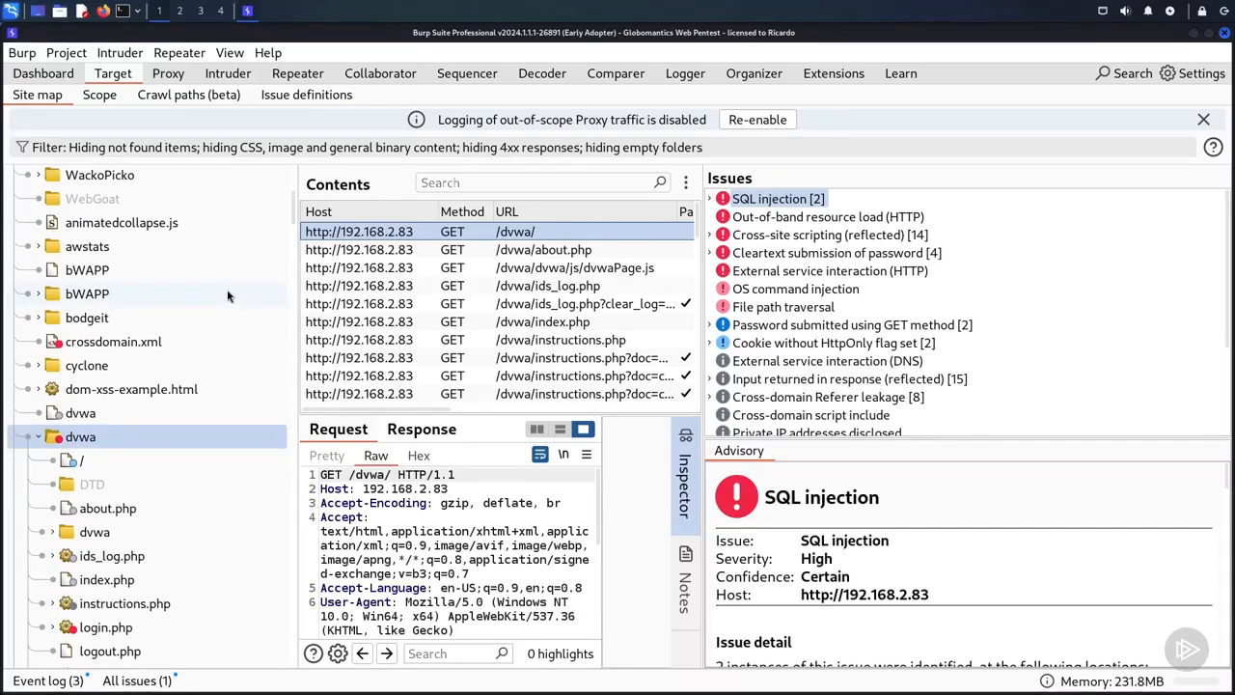
right_click(79, 440)
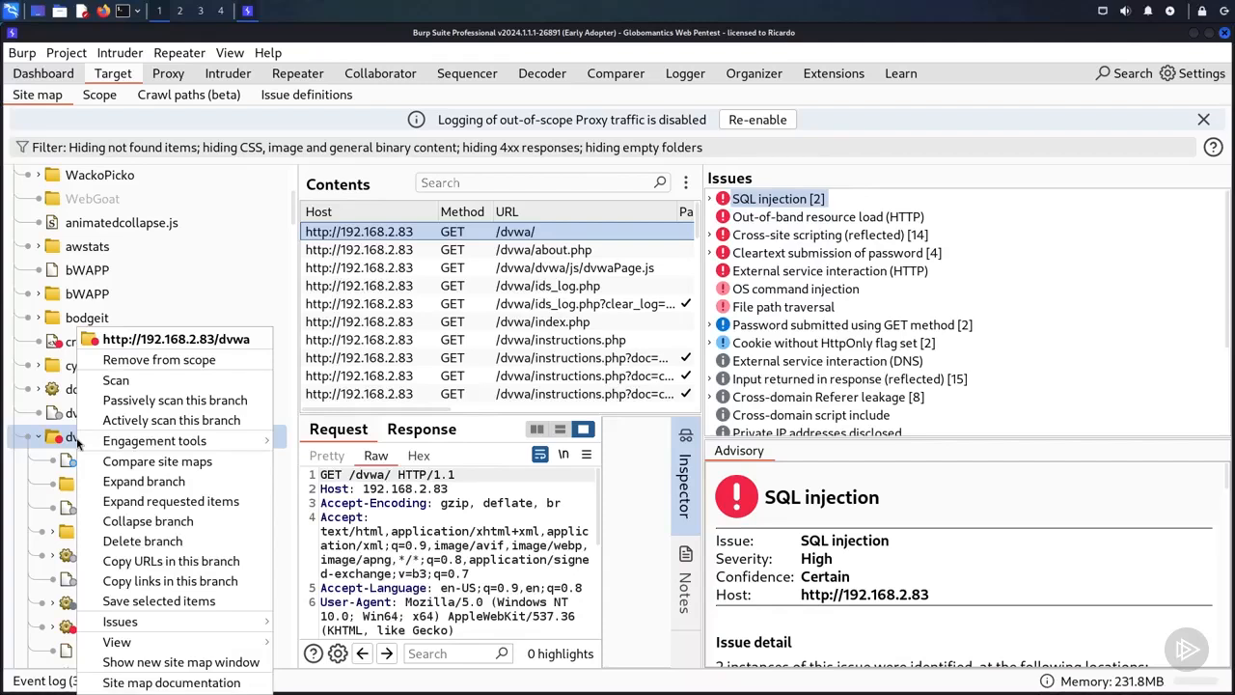
mouse_move(186, 624)
left_click_drag(292, 204, 296, 171)
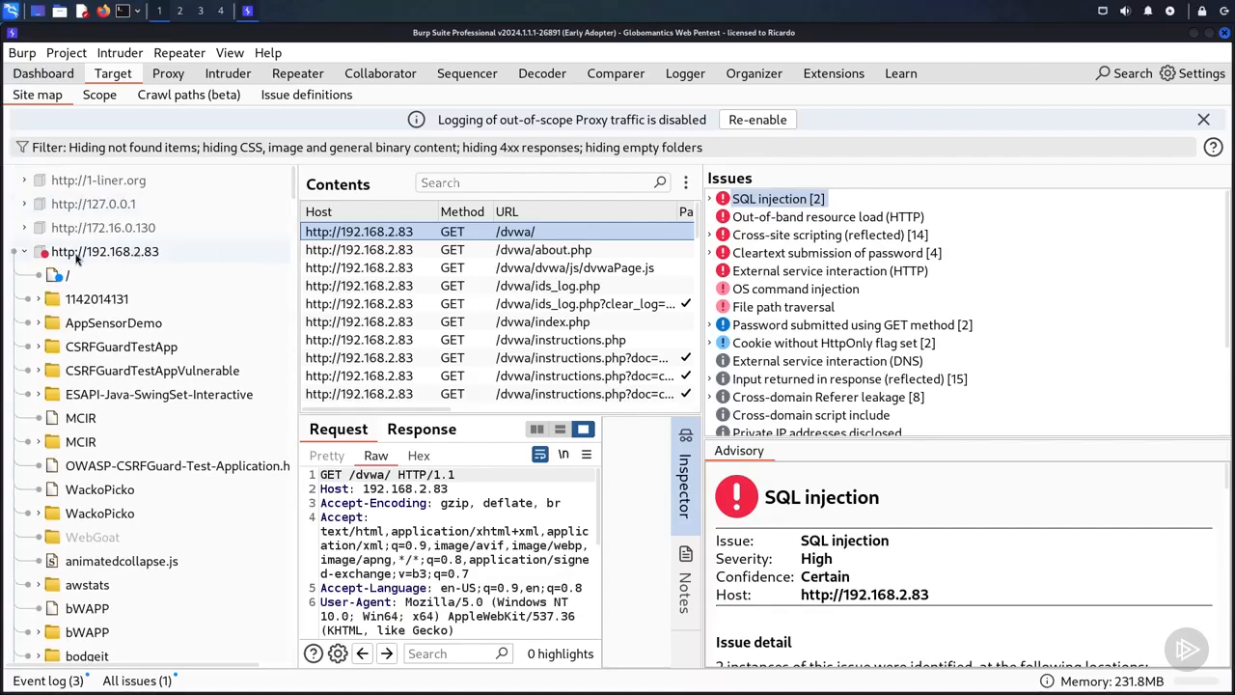
right_click(81, 255)
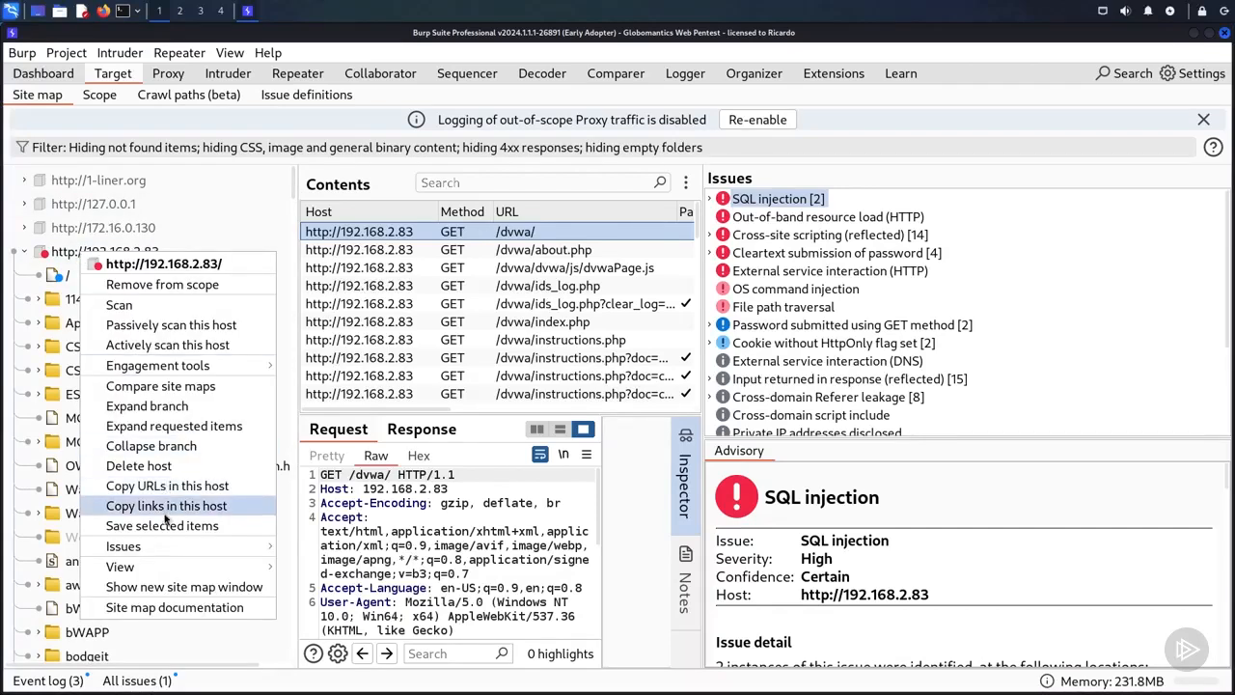
mouse_move(157, 548)
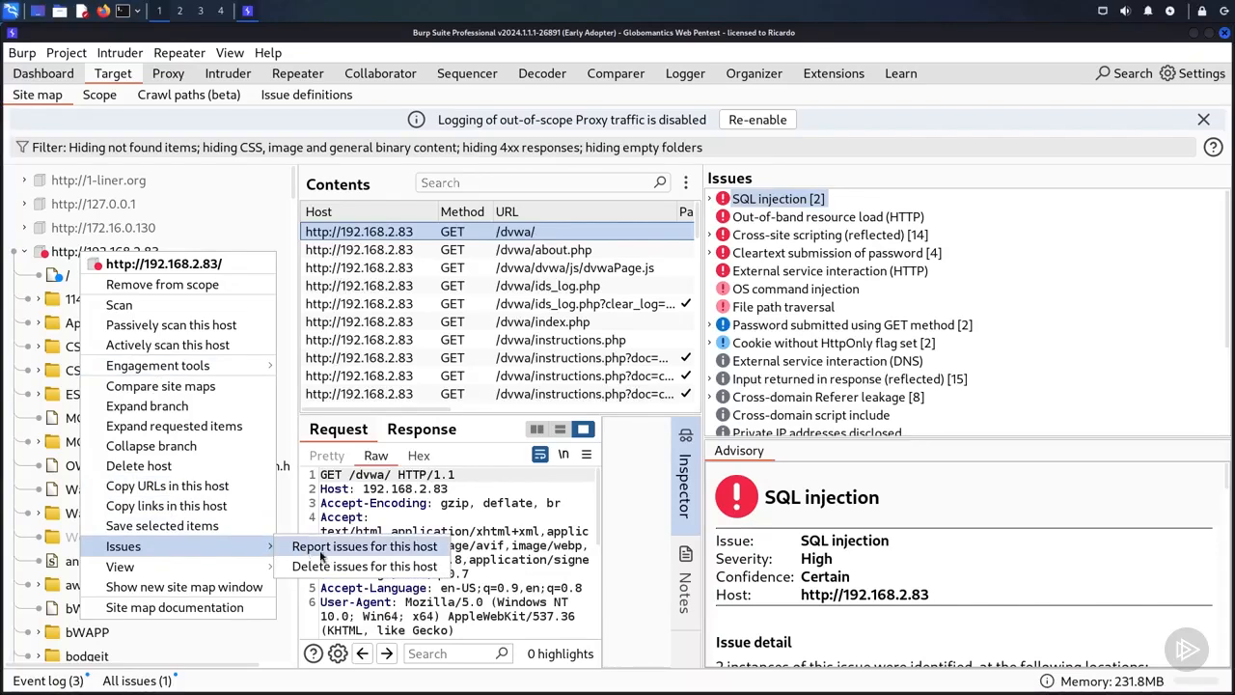
left_click(428, 547)
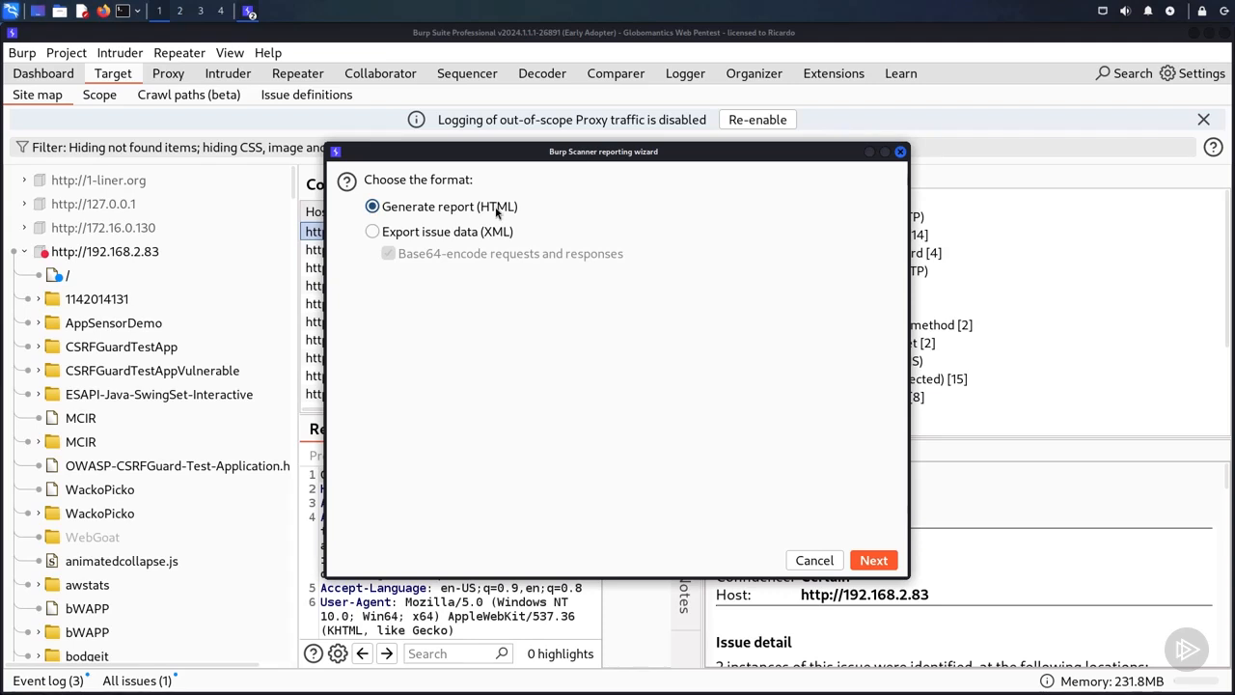
left_click(874, 559)
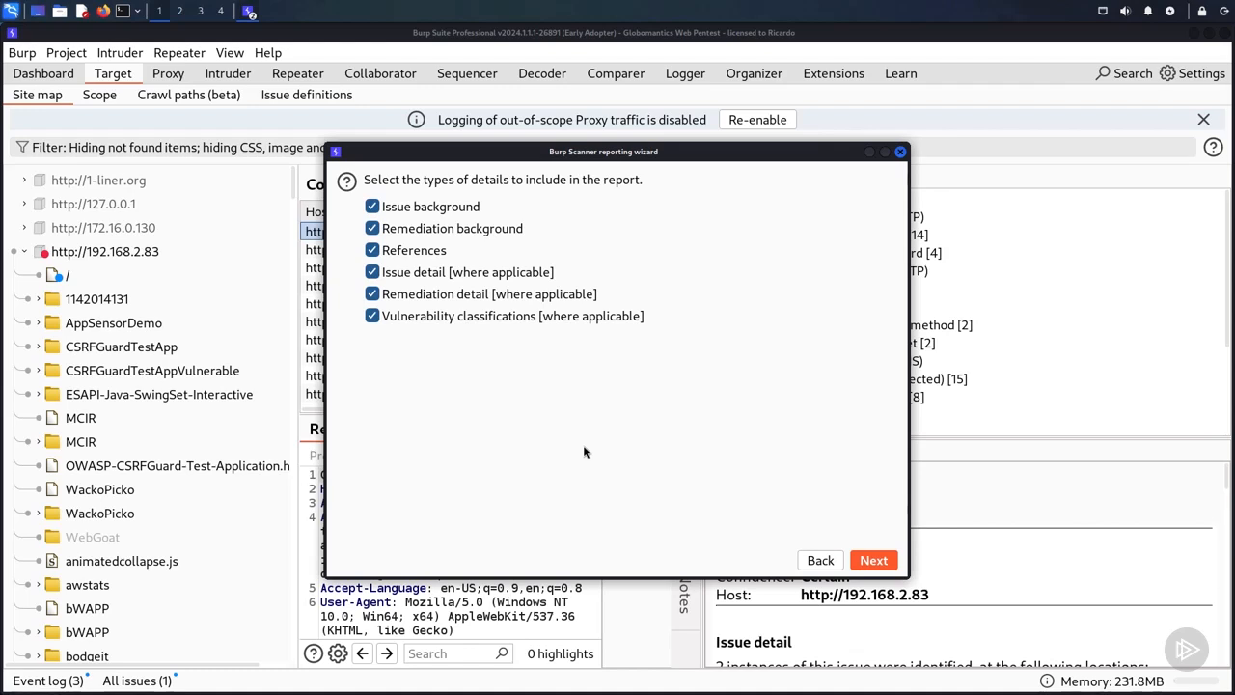
left_click(871, 559)
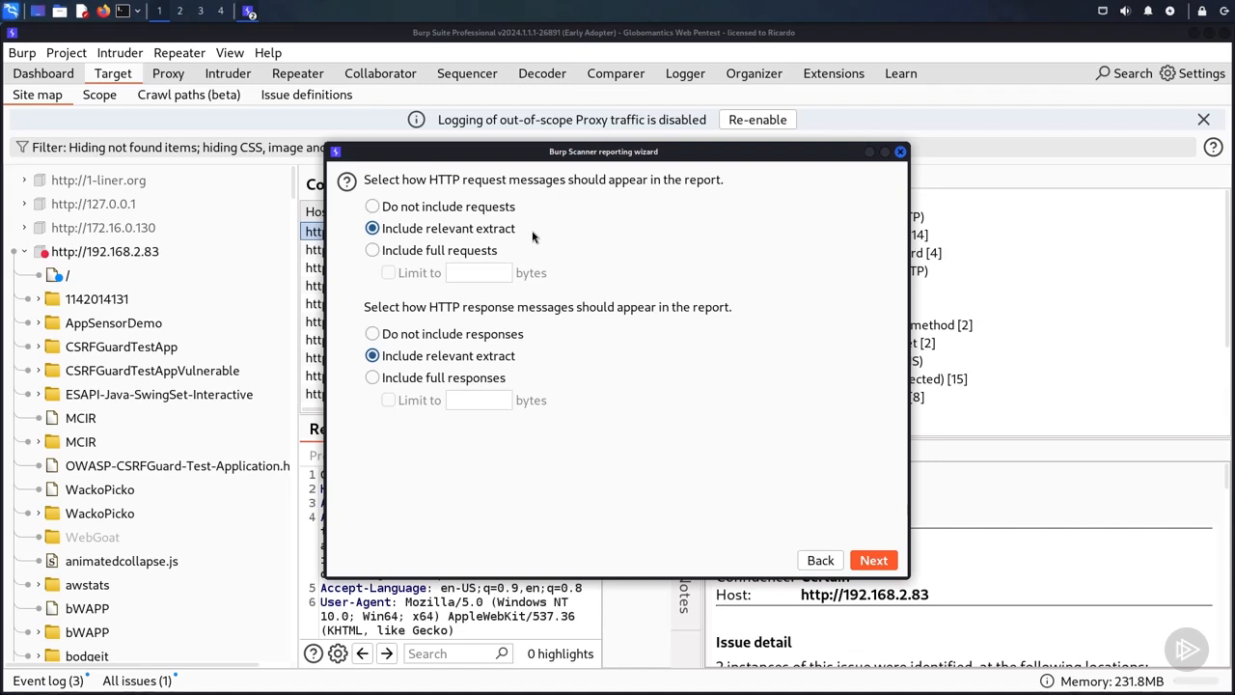
Step: Include only relevant extracts of both the HTTP requests and responses in the report
left_click(476, 210)
left_click(475, 252)
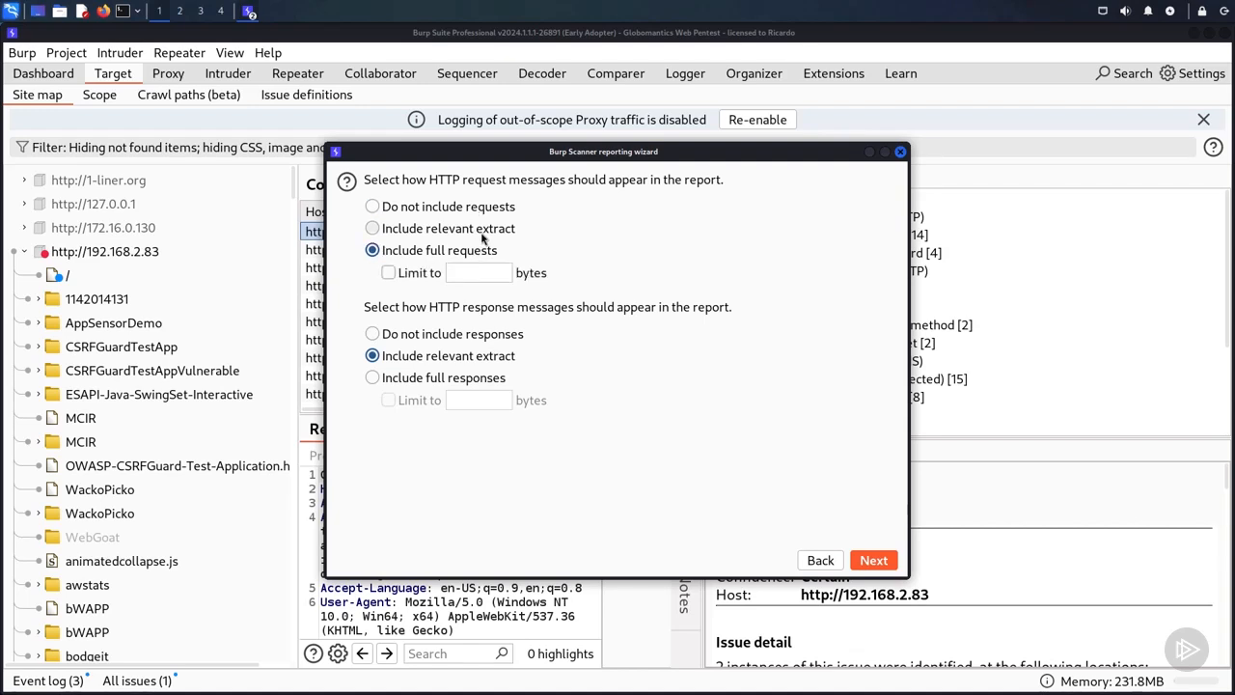
left_click(483, 232)
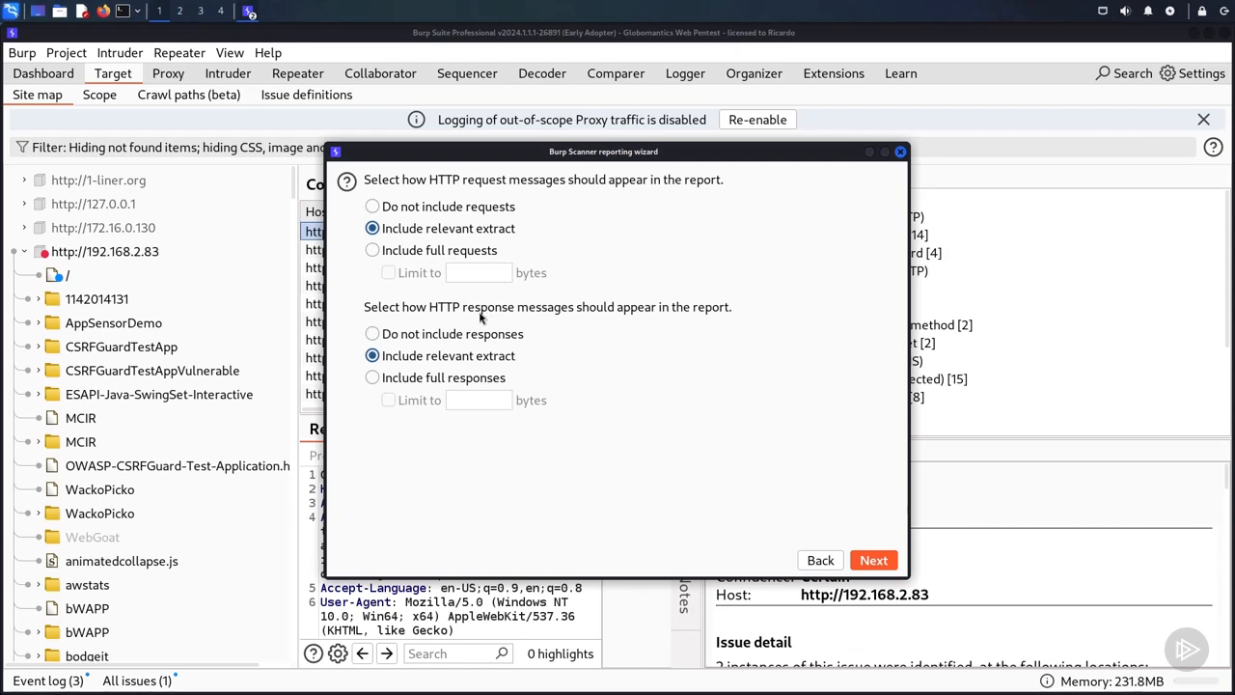
left_click(872, 561)
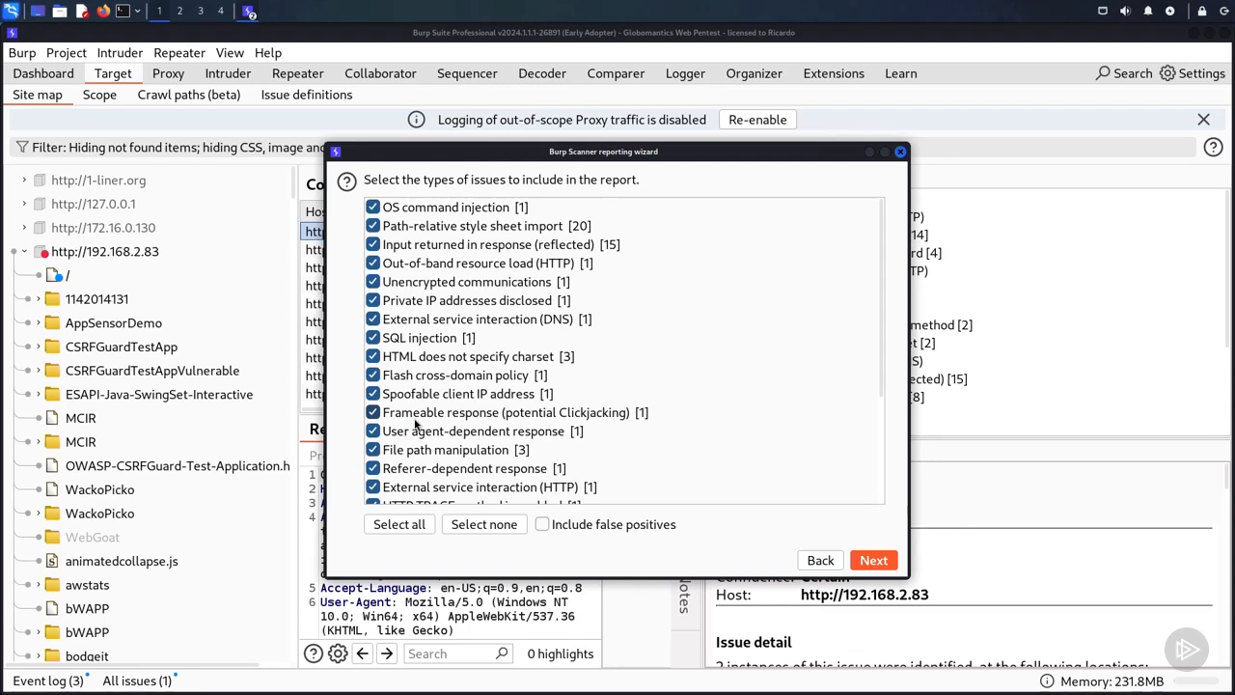
left_click(373, 356)
left_click(372, 374)
left_click(372, 396)
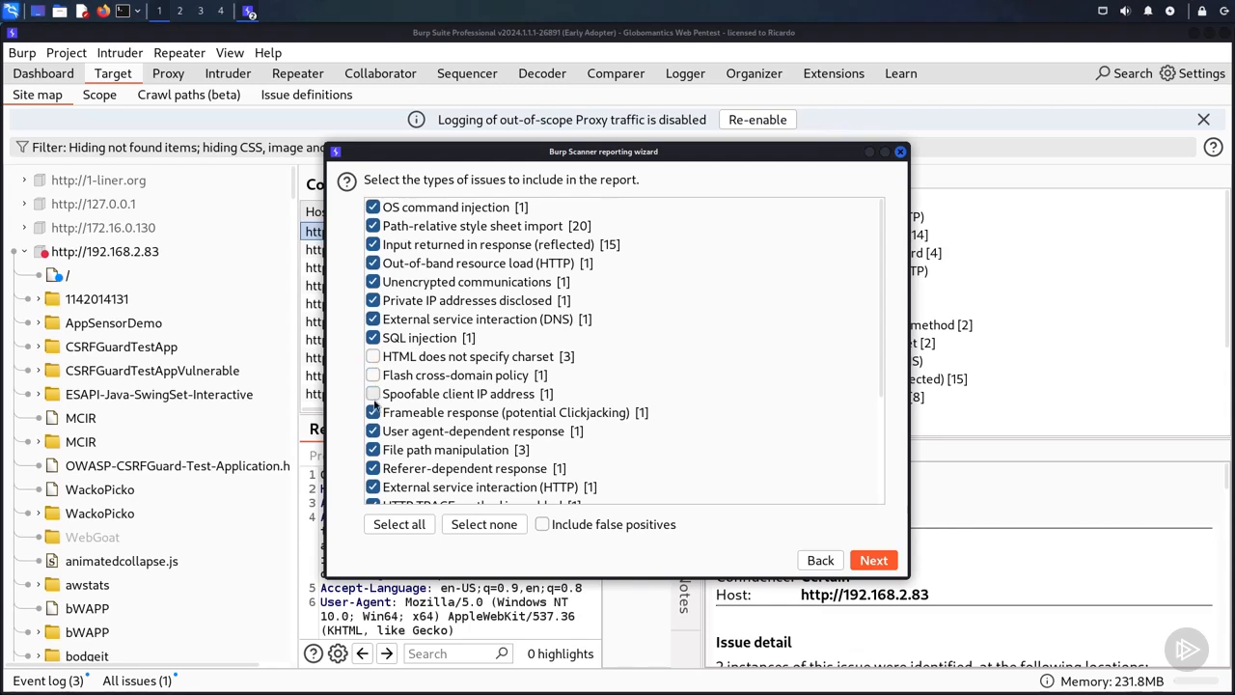
left_click(372, 393)
left_click(372, 374)
left_click(372, 357)
Step: Accept all listed issue types and set the report file to globomantics-report.html in the globomantics project folder
left_click(865, 559)
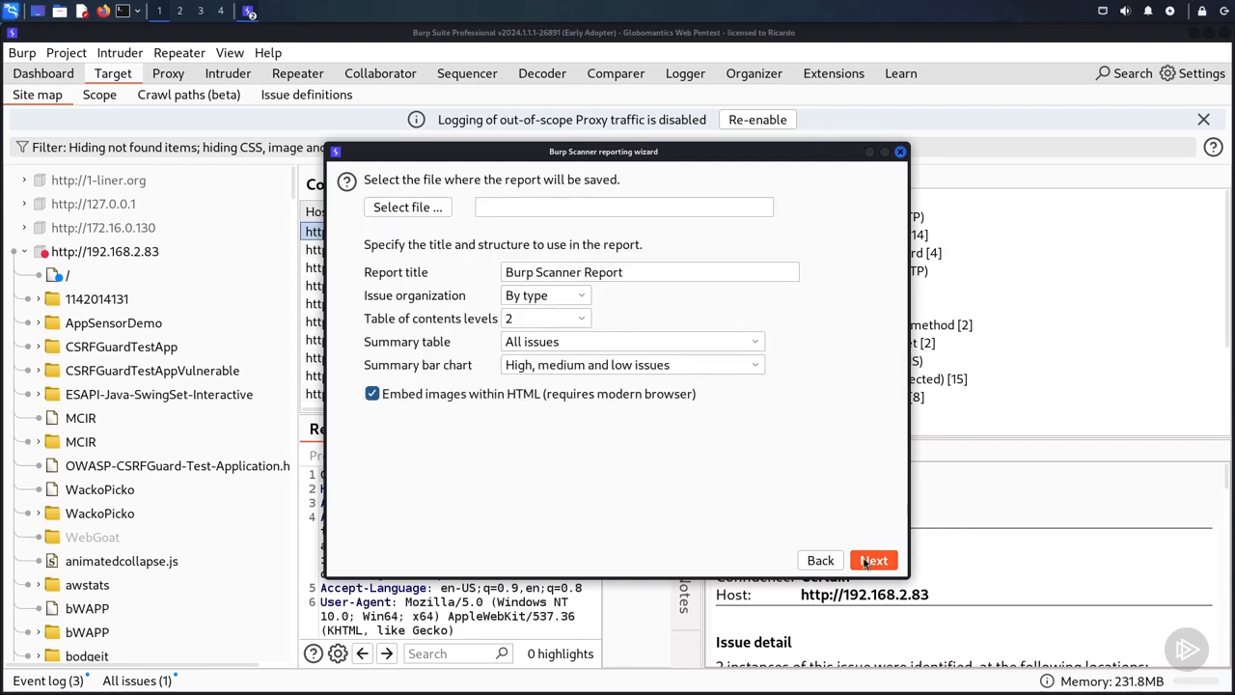
left_click(442, 214)
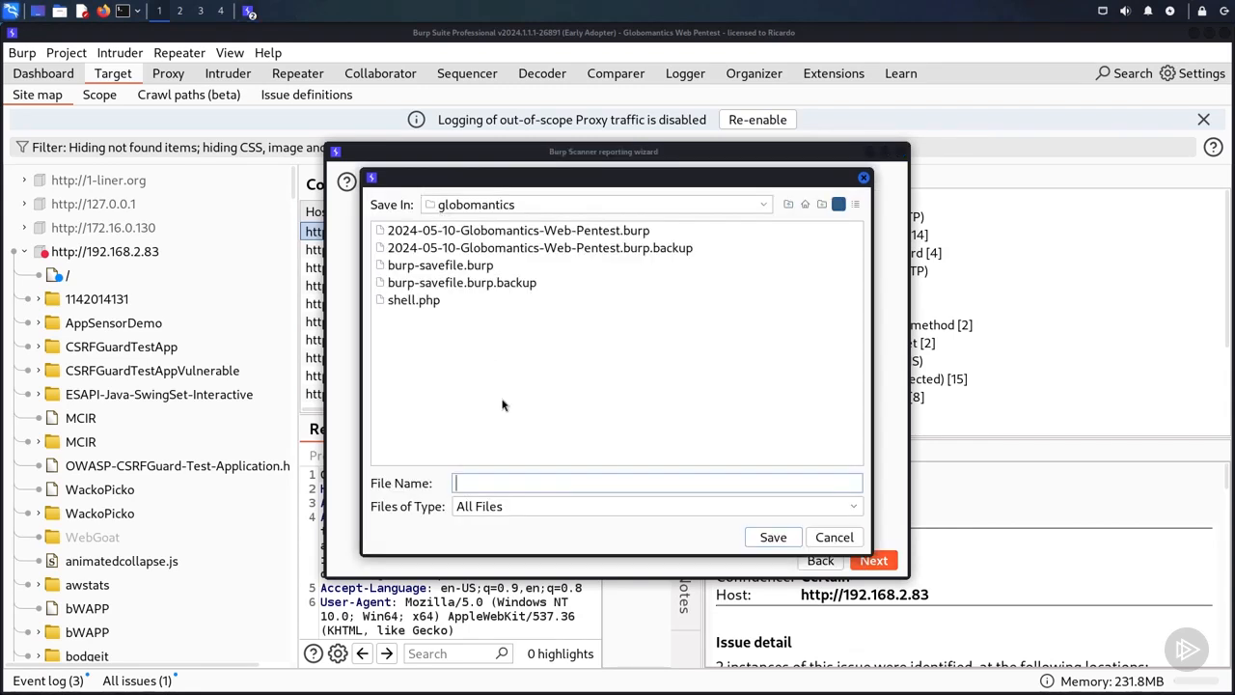
type("globomantics-report.html")
key("Return")
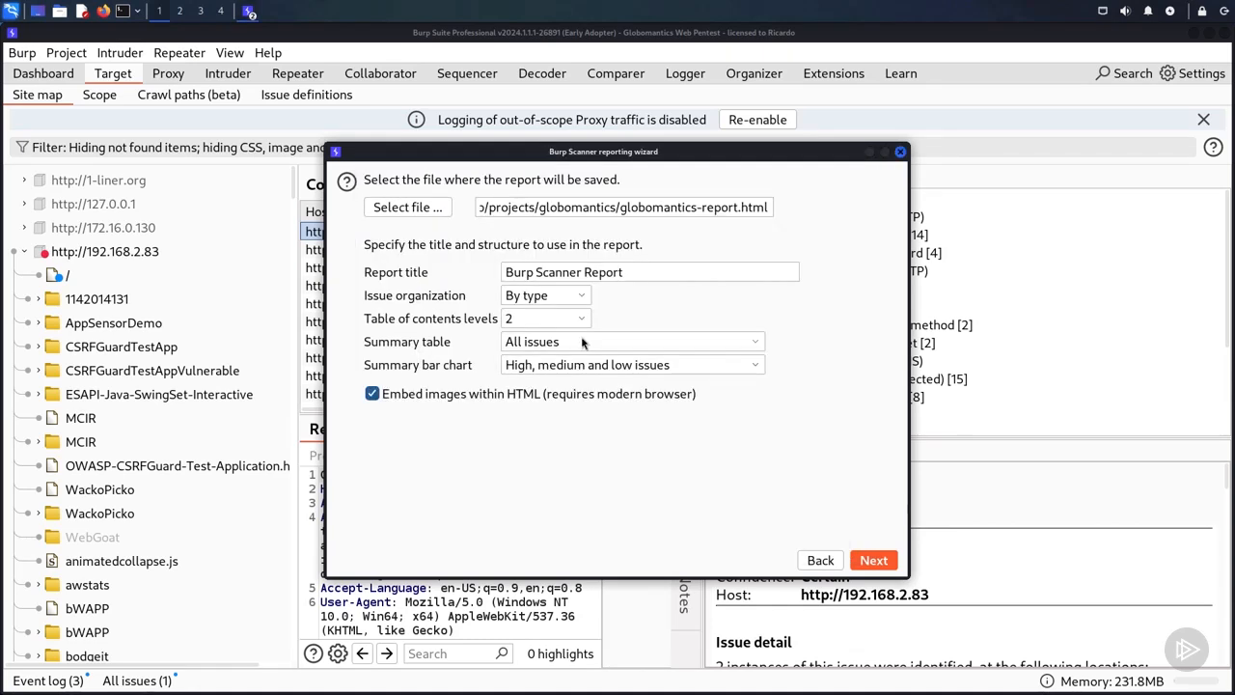
Step: Generate the report with the title Web Application Scan, issues organized by type, and all issues in the summary table
triple_click(588, 266)
type("Web Application Scan")
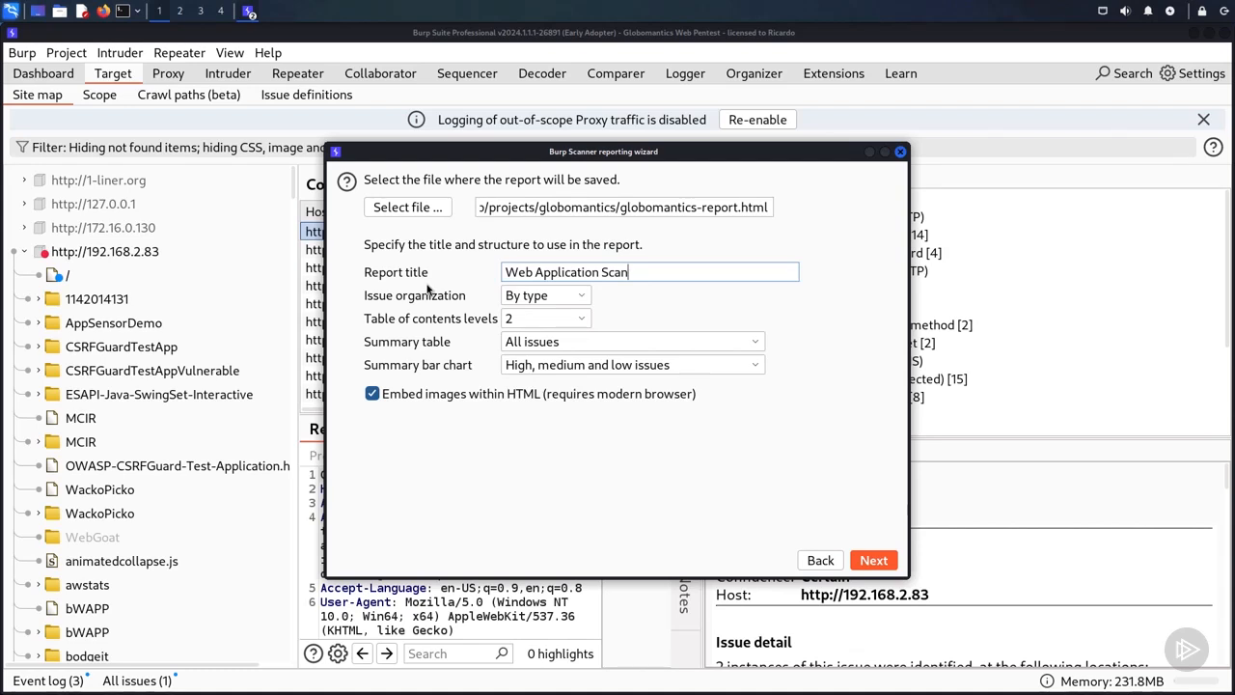
left_click(570, 302)
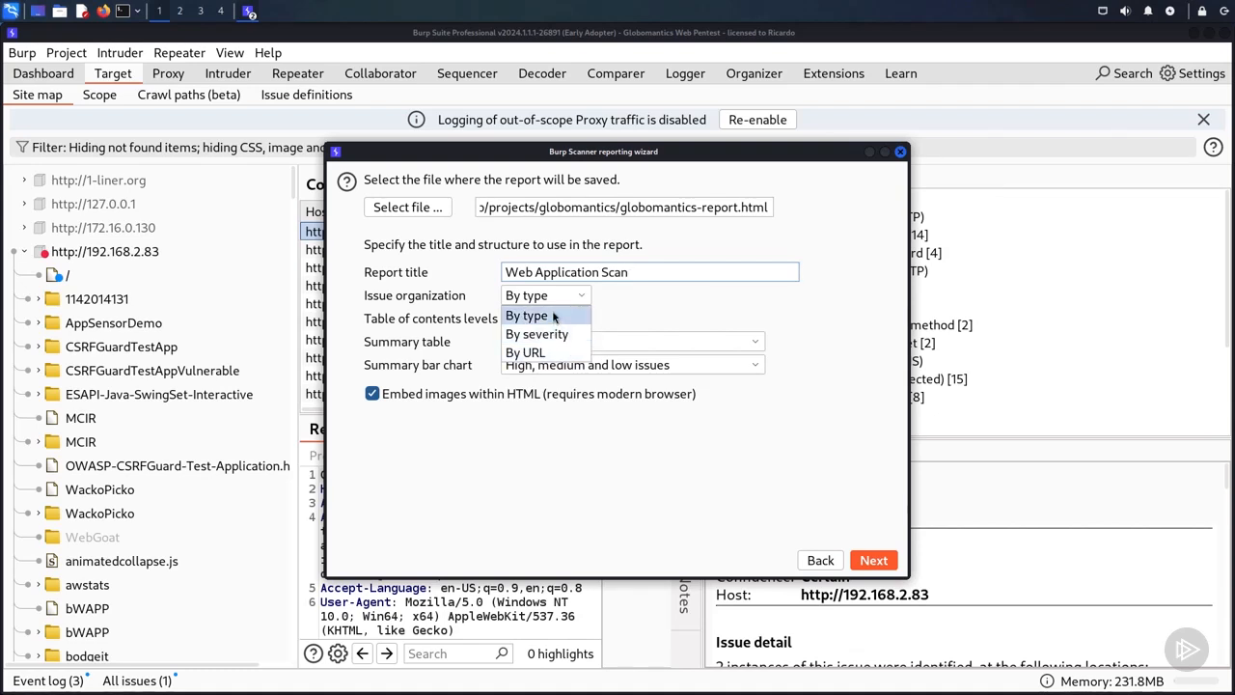
left_click(555, 316)
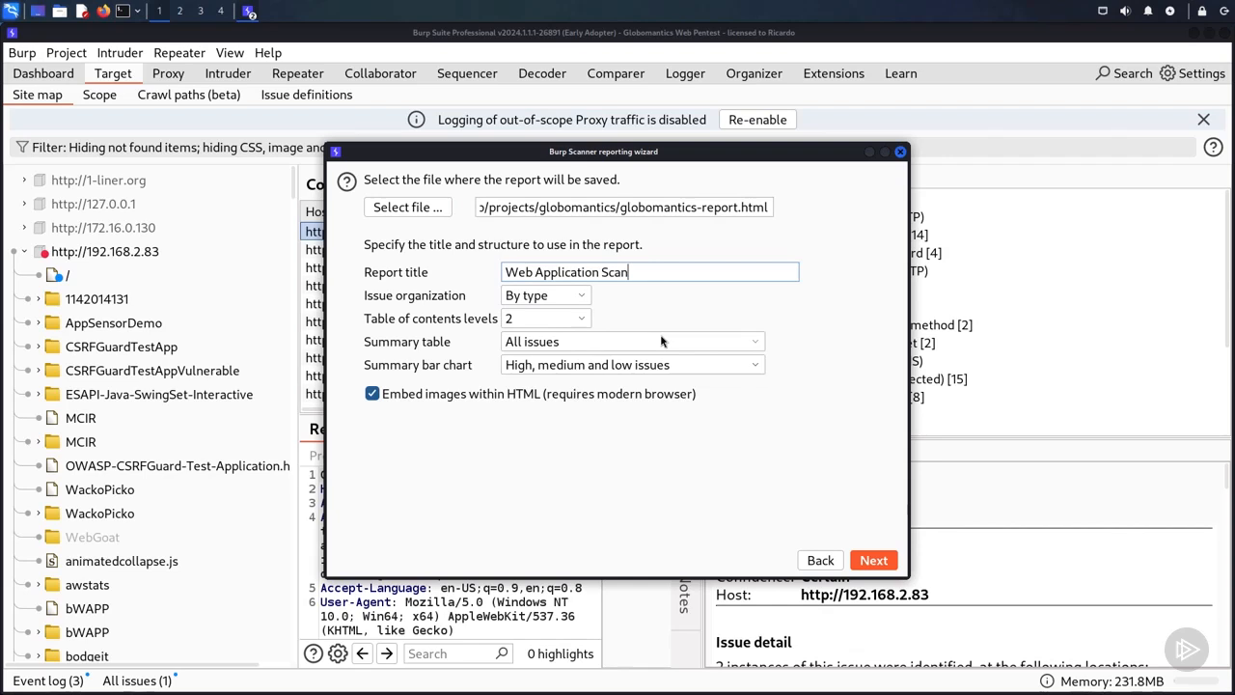
left_click(661, 341)
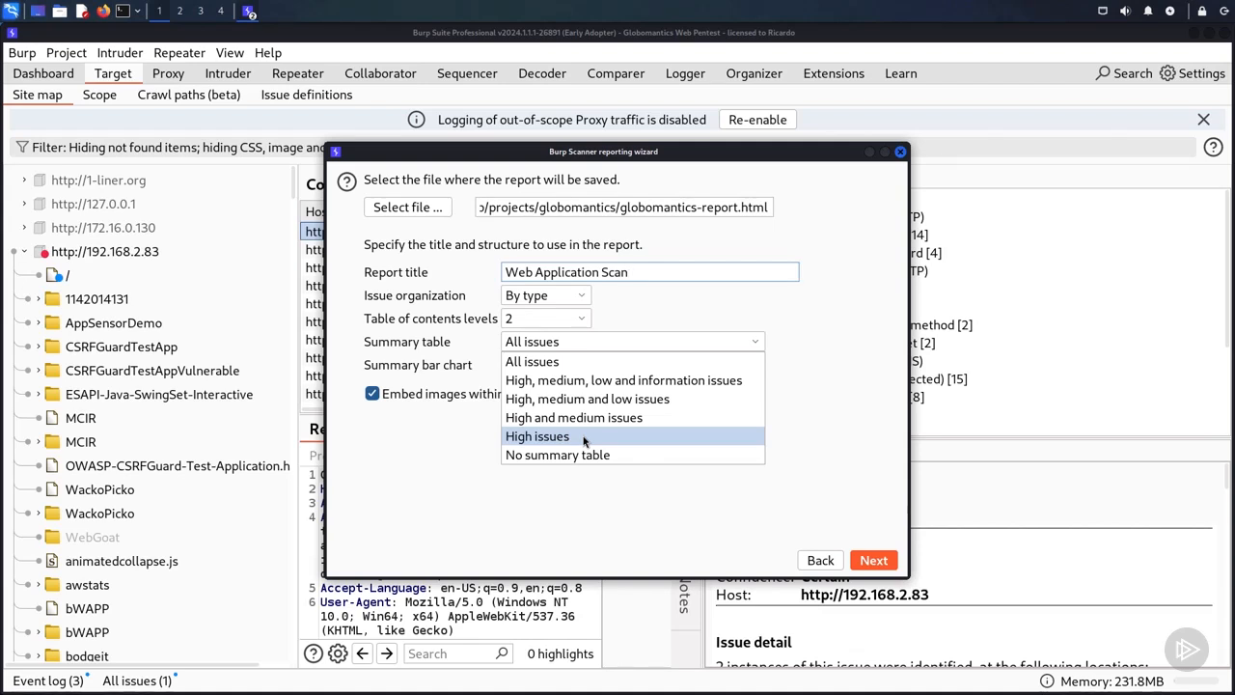
left_click(600, 363)
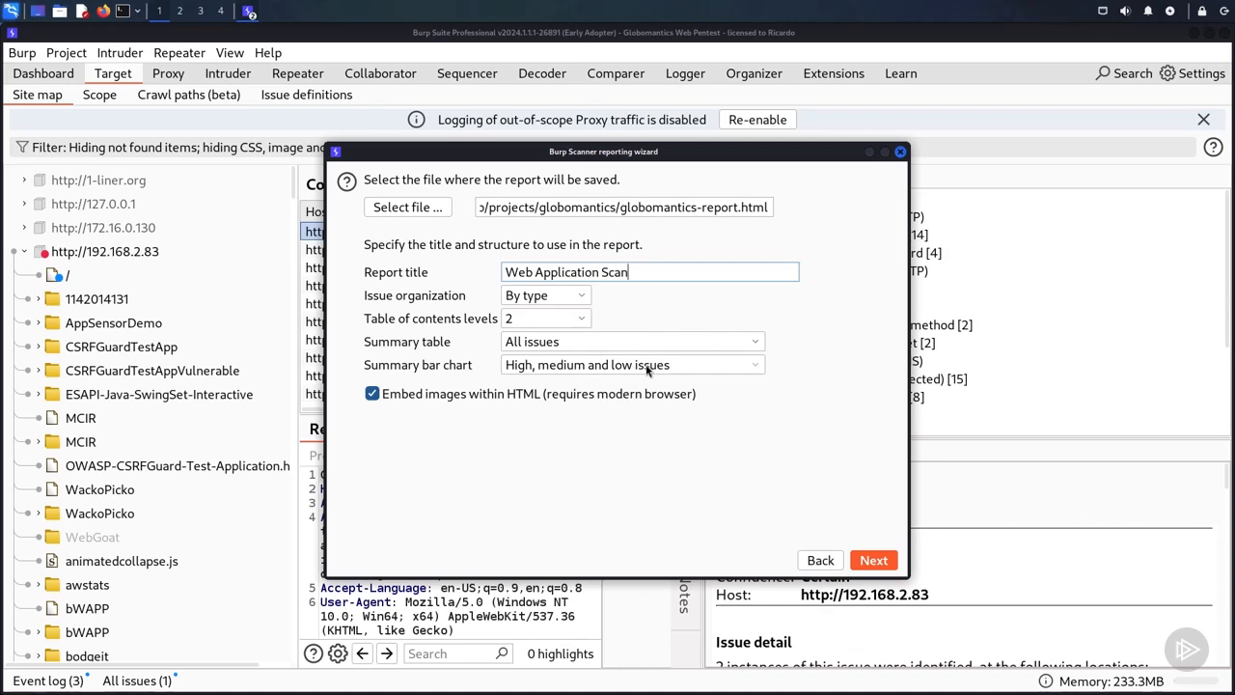
left_click(873, 561)
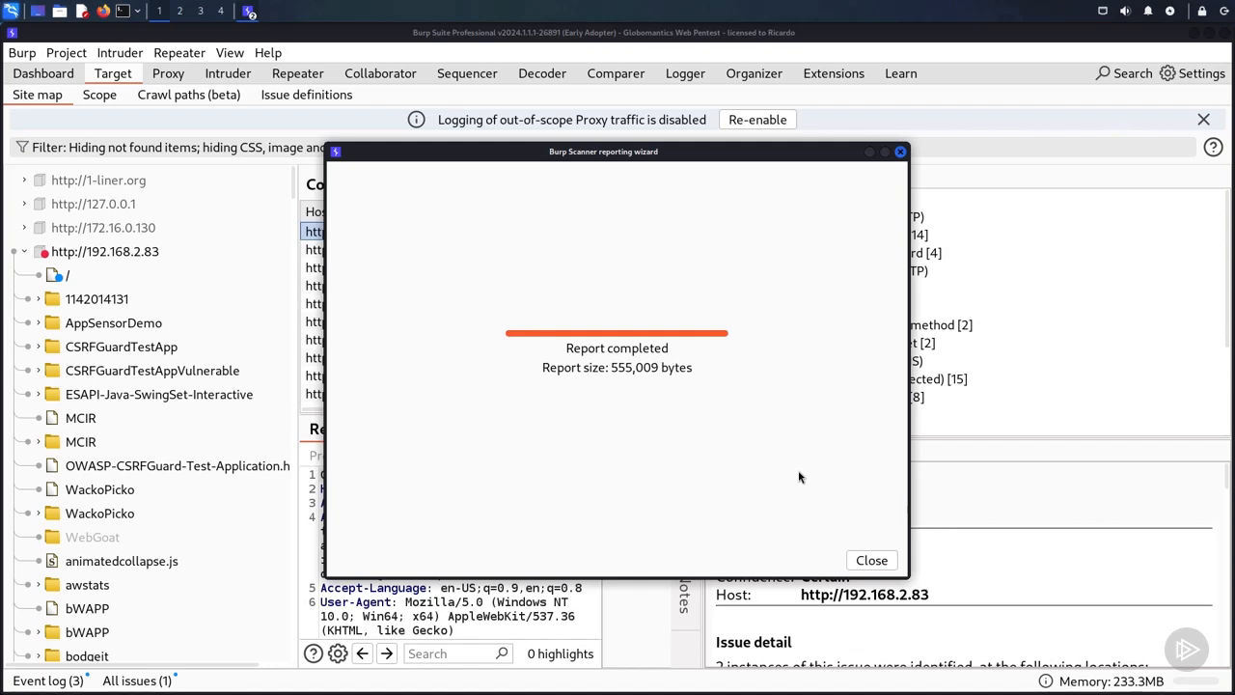
left_click(871, 561)
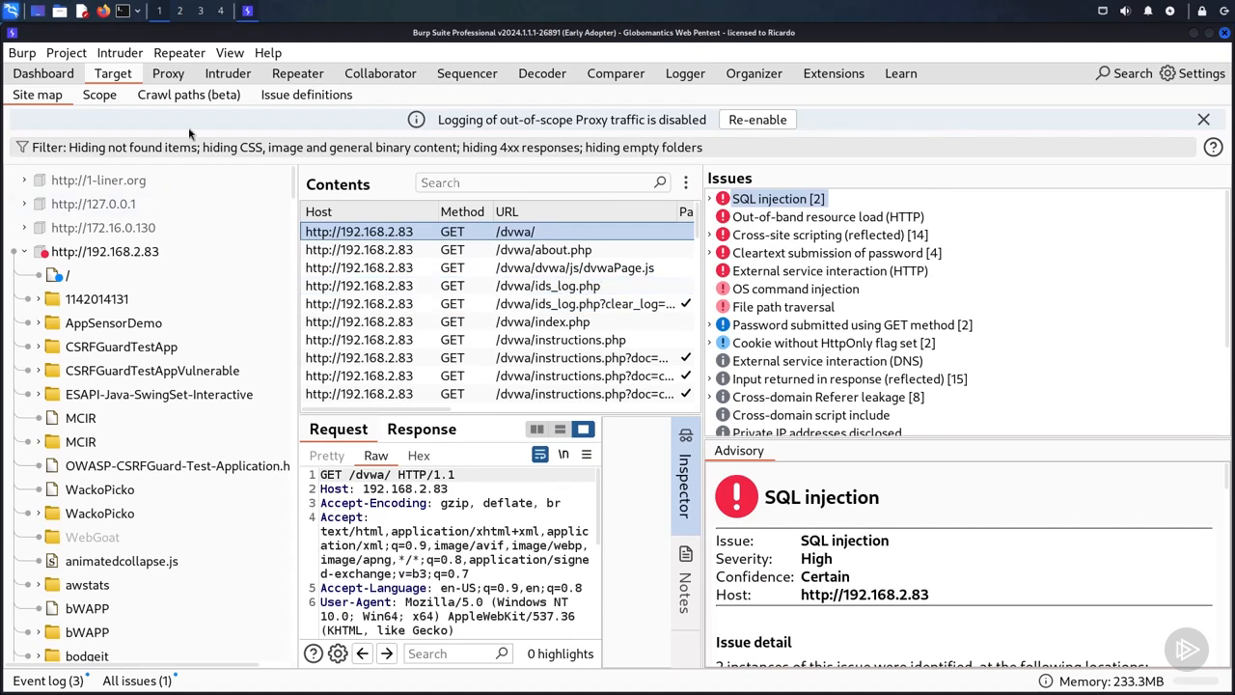
Step: Browse to the globomantics folder under the desktop's projects folder and open globomantics-report.html in the web browser
left_click(60, 14)
mouse_move(96, 92)
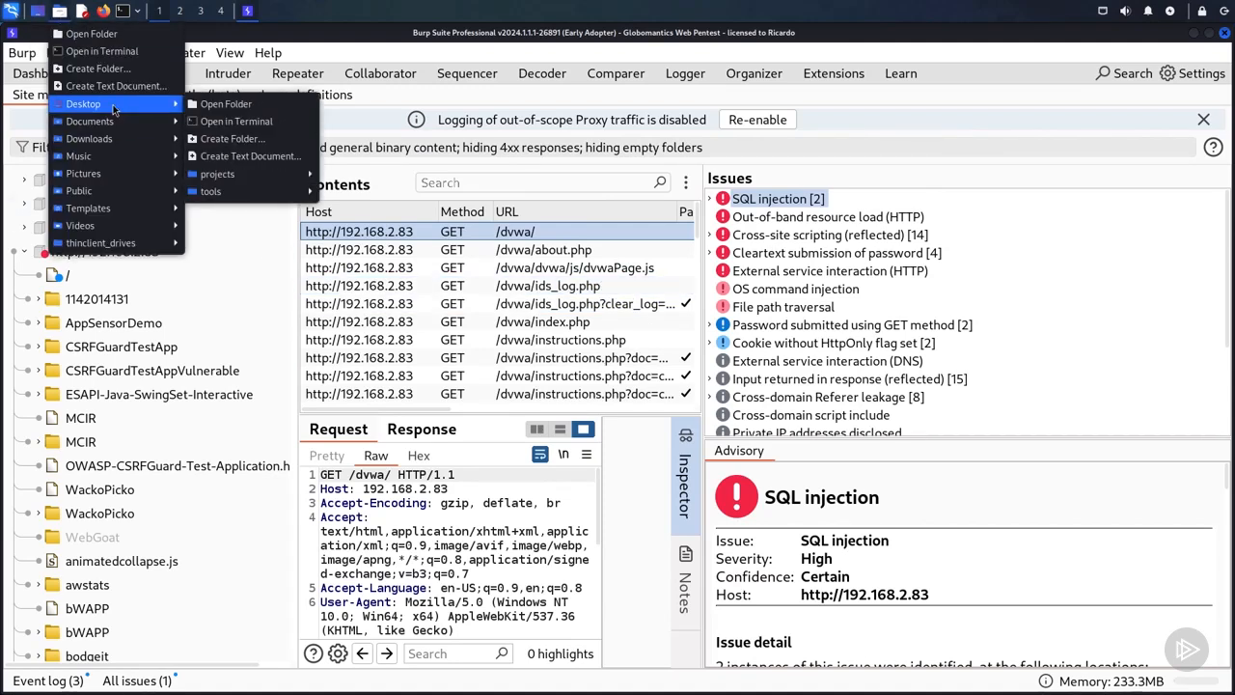
mouse_move(241, 164)
mouse_move(387, 239)
left_click(483, 241)
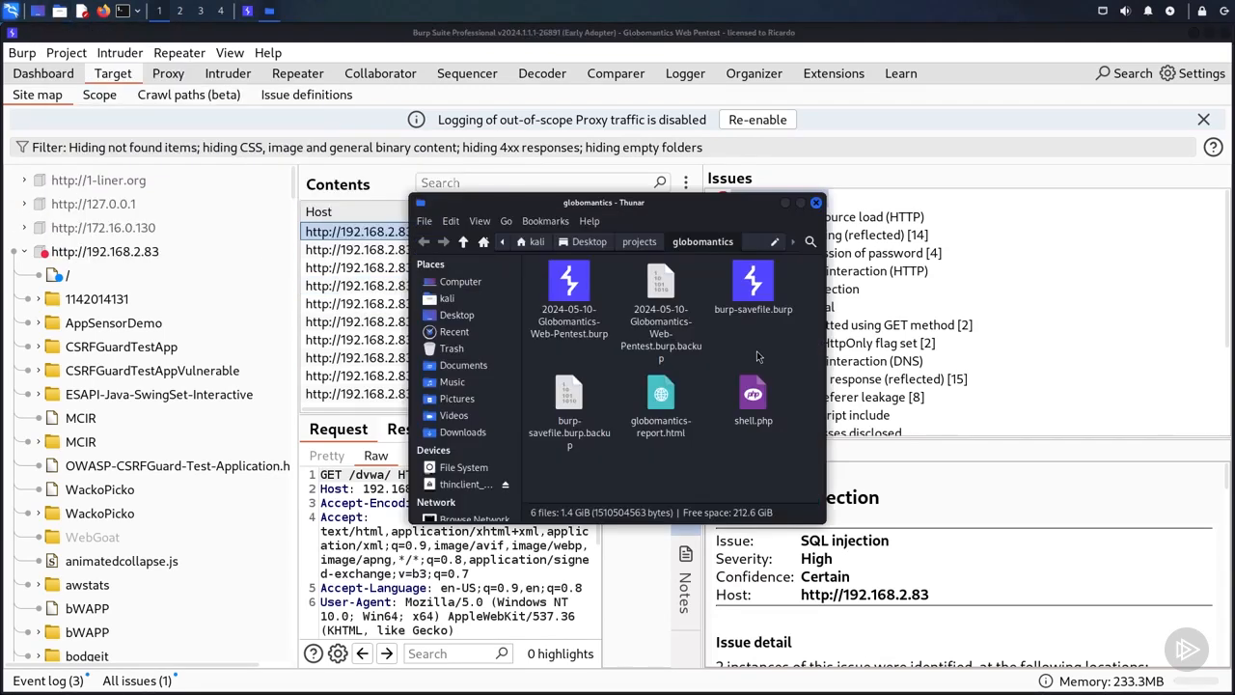
double_click(662, 394)
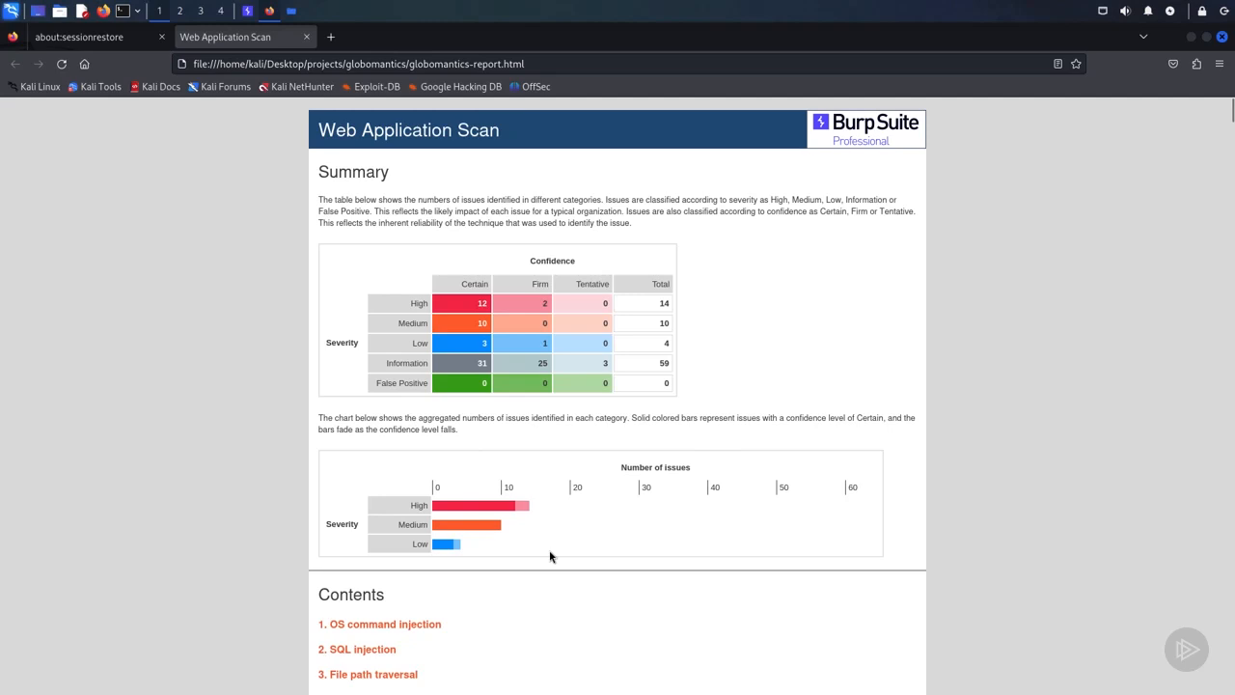
Step: Review the report's contents list and the OS command injection section, including its remediation, classifications, requests and responses
left_click_drag(1231, 111, 1231, 122)
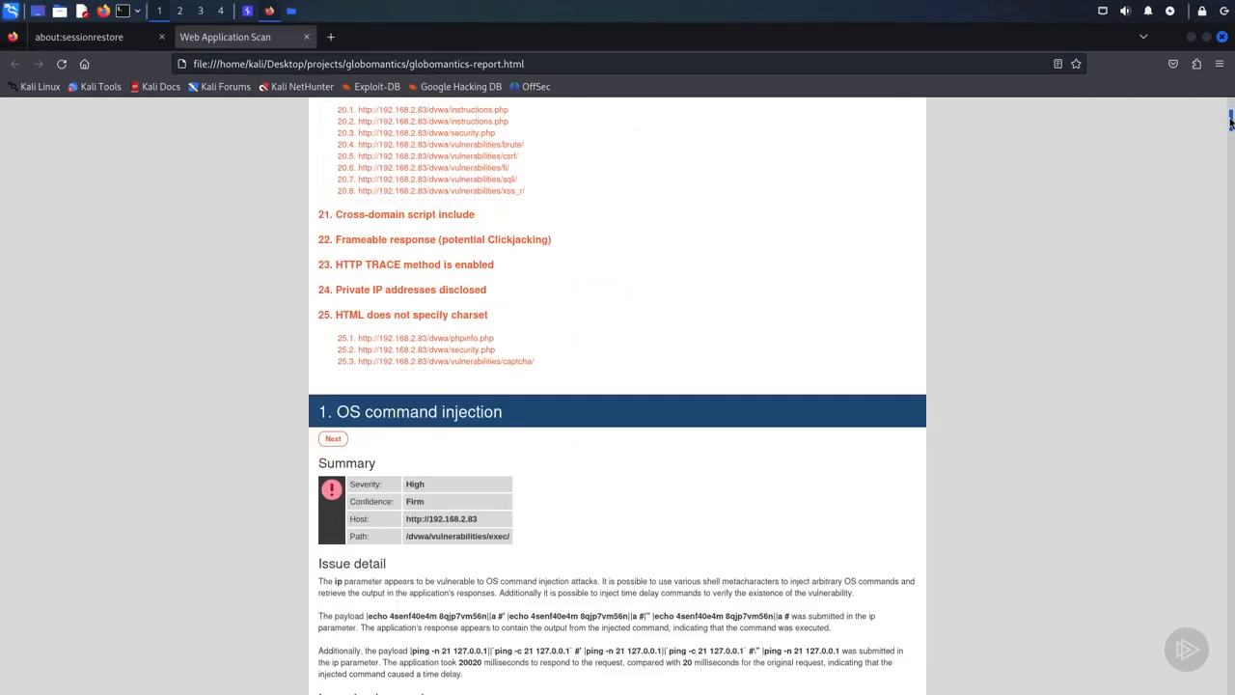
left_click_drag(1231, 121, 1231, 124)
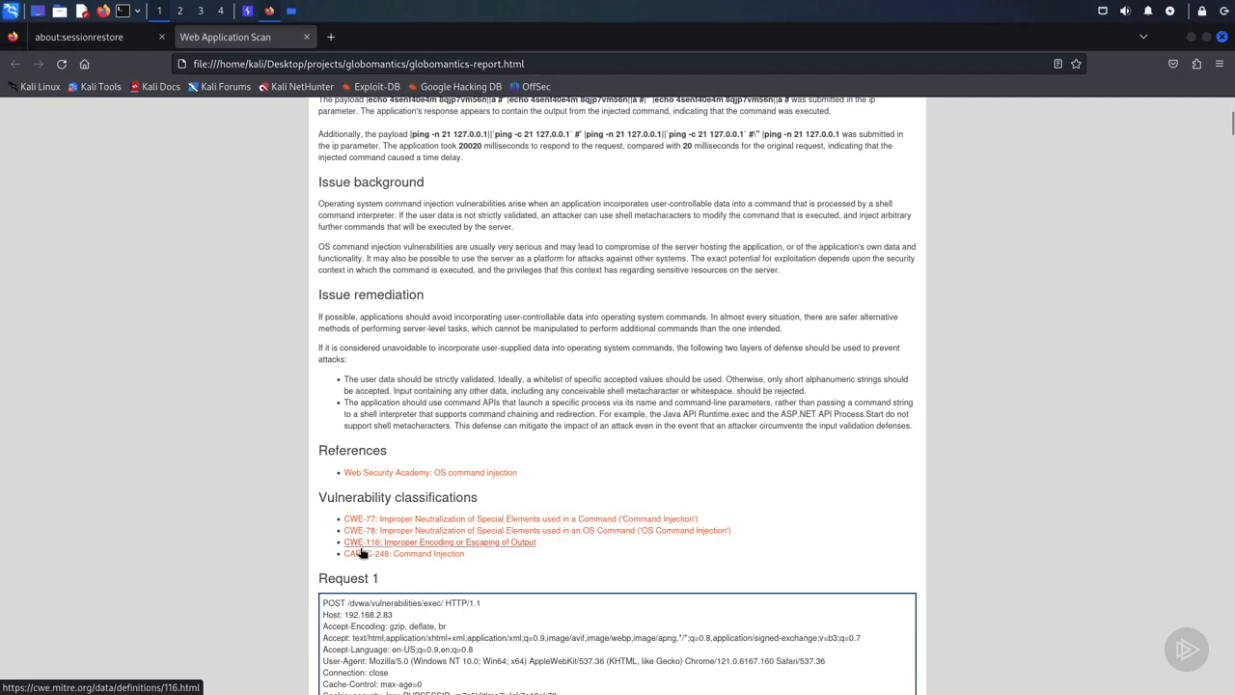
scroll(1229, 127, "down", 3)
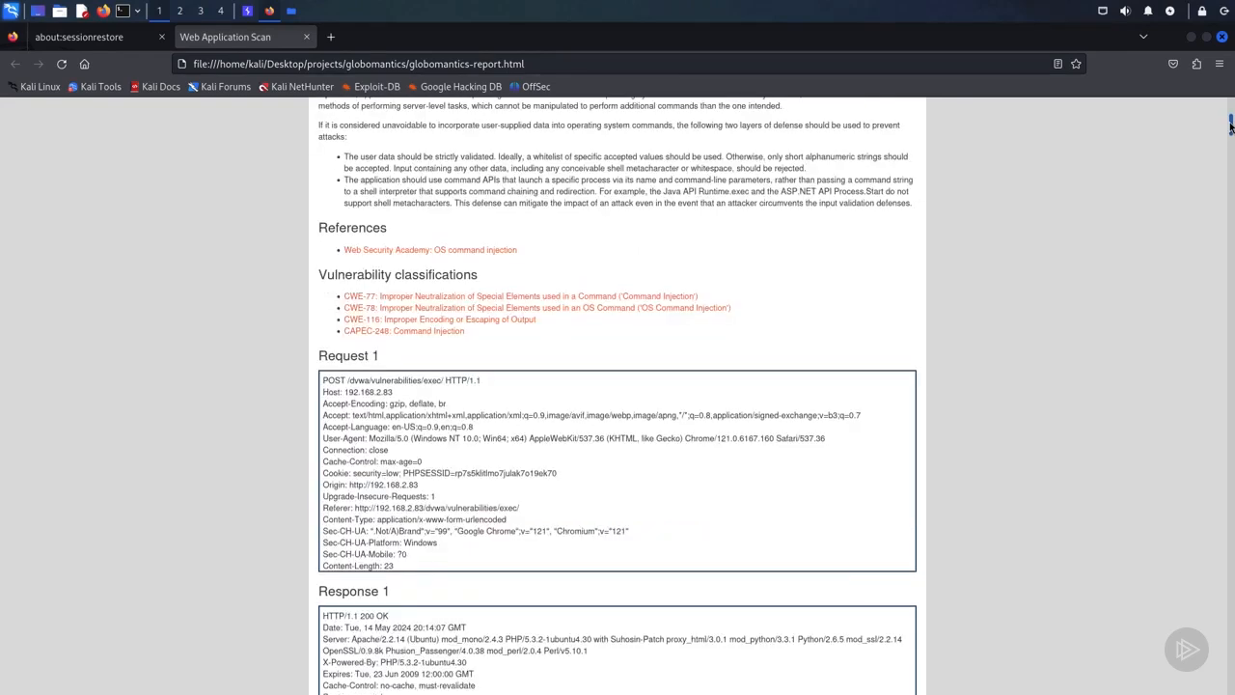
scroll(1230, 127, "down", 4)
scroll(1230, 127, "up", 1)
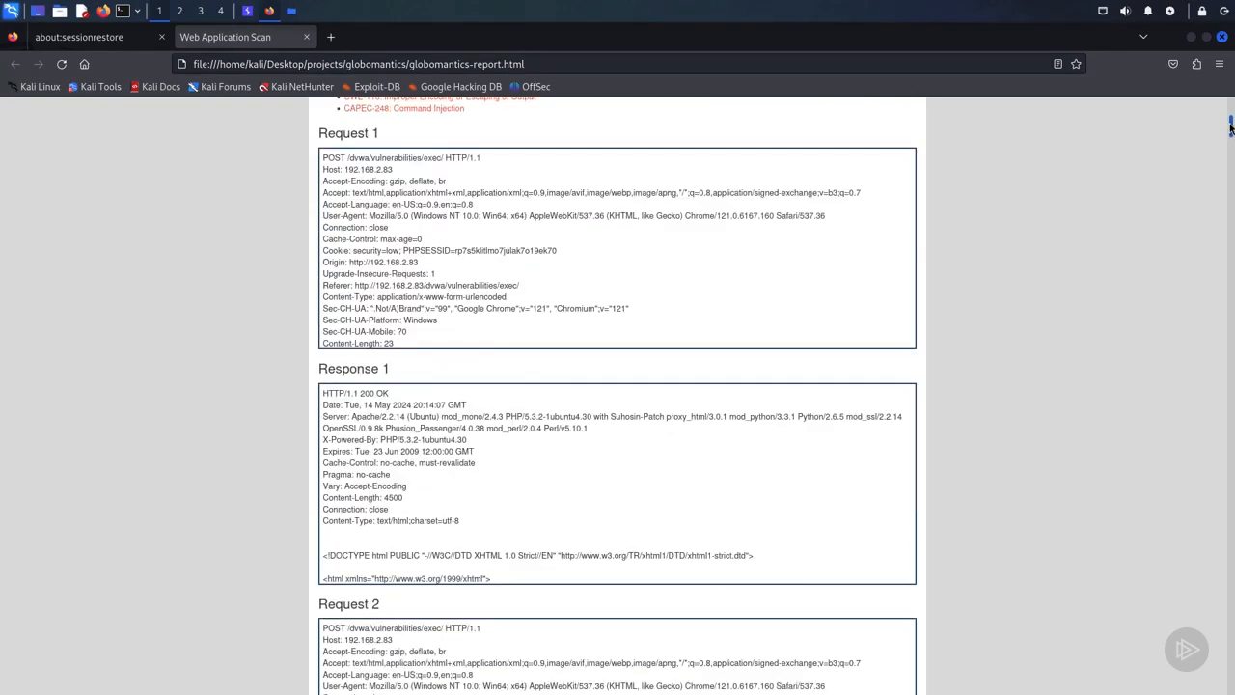